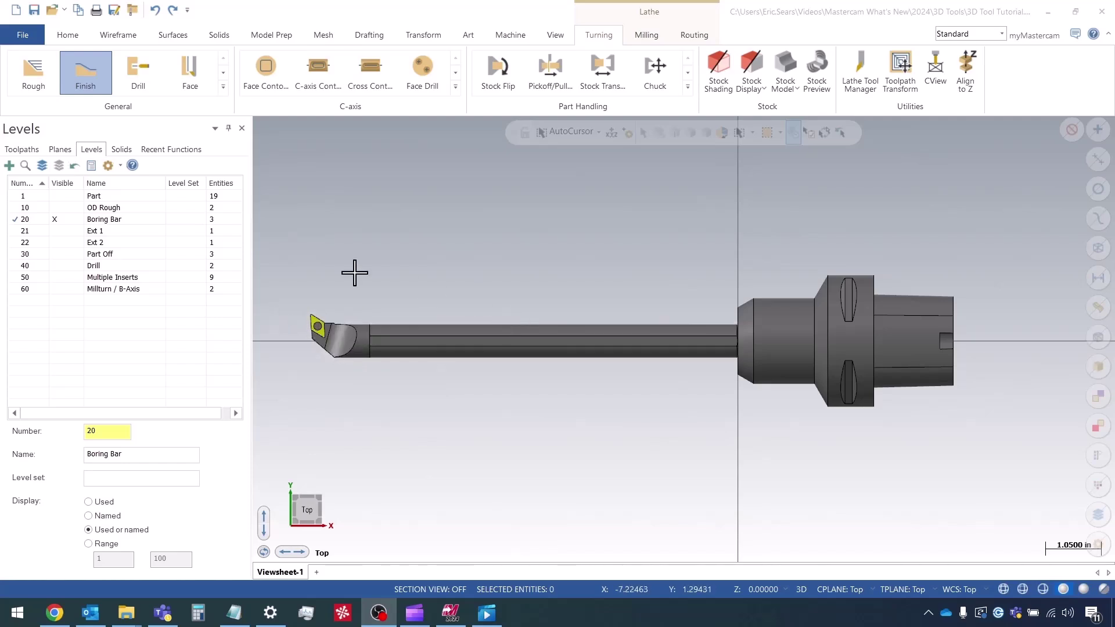
Toggle the visibility of the Ext 1 and Ext 2 levels to examine the boring bar with its extensions.
{"action": "left_click", "coordinate": [58, 232]}
{"action": "scroll", "coordinate": [340, 387], "scroll_direction": "down", "scroll_amount": 5}
{"action": "scroll", "coordinate": [856, 293], "scroll_direction": "up", "scroll_amount": 2}
{"action": "scroll", "coordinate": [903, 254], "scroll_direction": "down", "scroll_amount": 1}
{"action": "left_click", "coordinate": [60, 242]}
{"action": "left_click", "coordinate": [65, 231]}
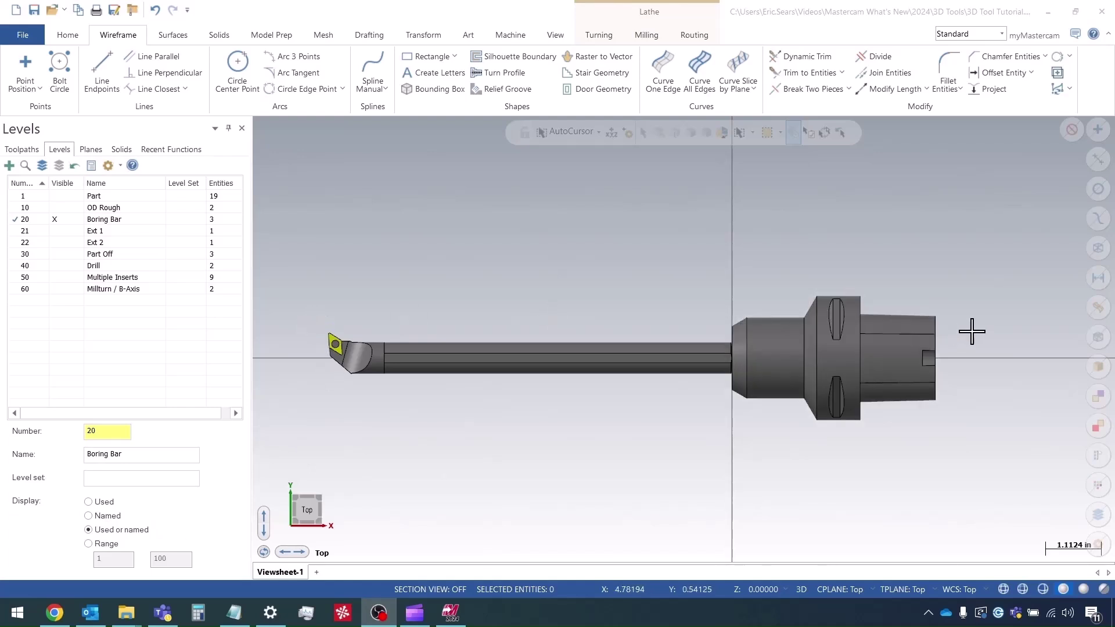
Create a rectangular wireframe bounding box around the whole boring bar assembly, including its insert and adapter.
{"action": "scroll", "coordinate": [299, 391], "scroll_direction": "up", "scroll_amount": 3}
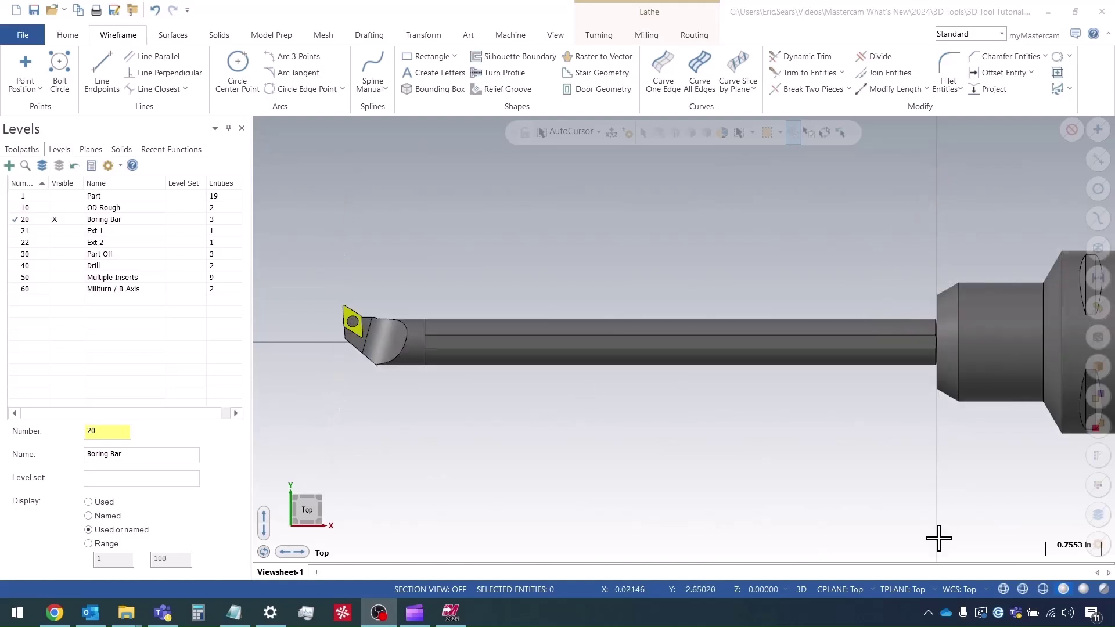
{"action": "scroll", "coordinate": [351, 345], "scroll_direction": "down", "scroll_amount": 4}
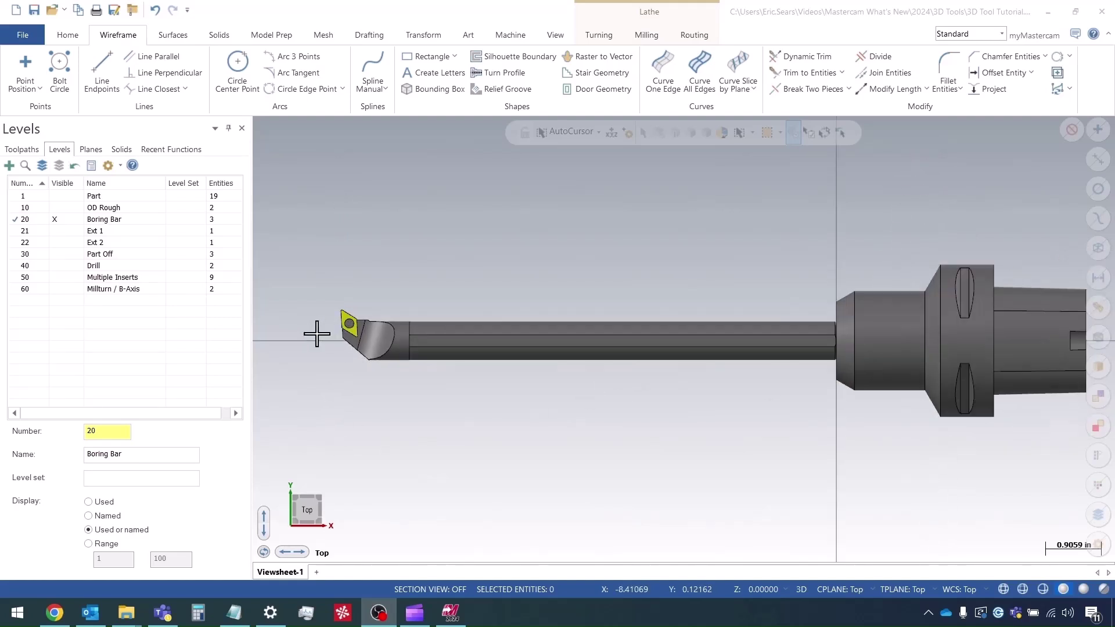
{"action": "scroll", "coordinate": [413, 367], "scroll_direction": "down", "scroll_amount": 1}
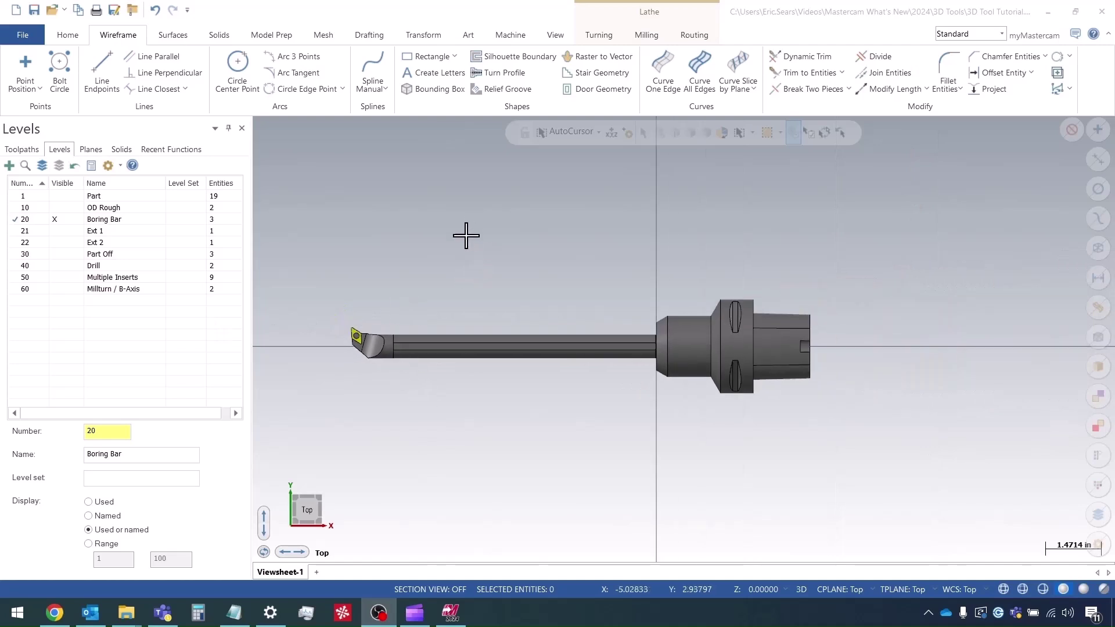
{"action": "left_click", "coordinate": [440, 89]}
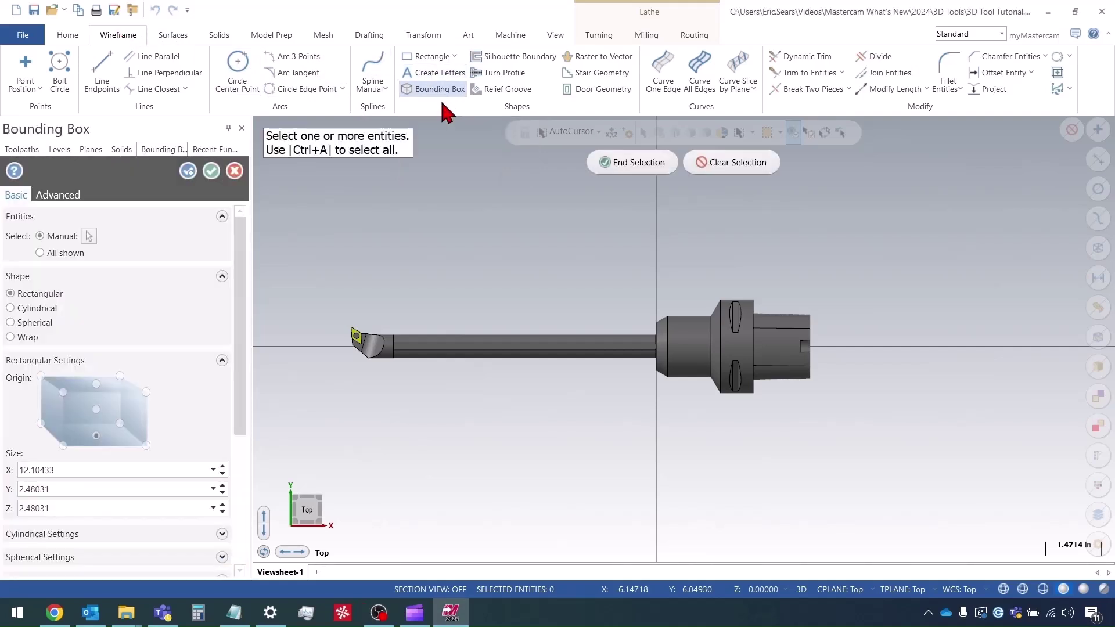
{"action": "left_click_drag", "start_coordinate": [352, 255], "coordinate": [893, 449]}
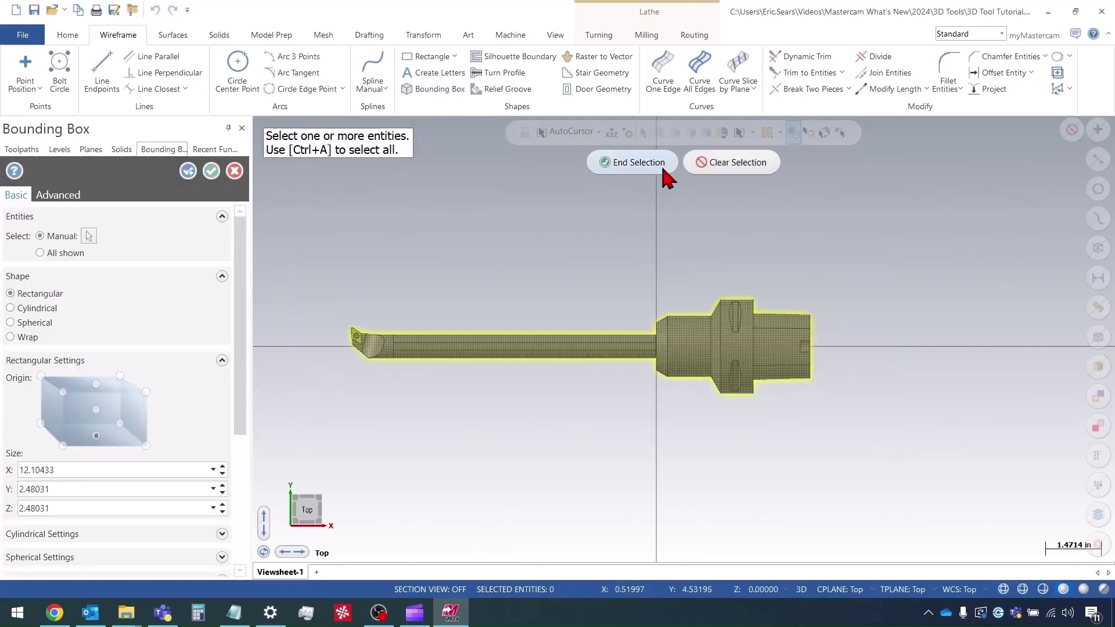
{"action": "left_click", "coordinate": [631, 162]}
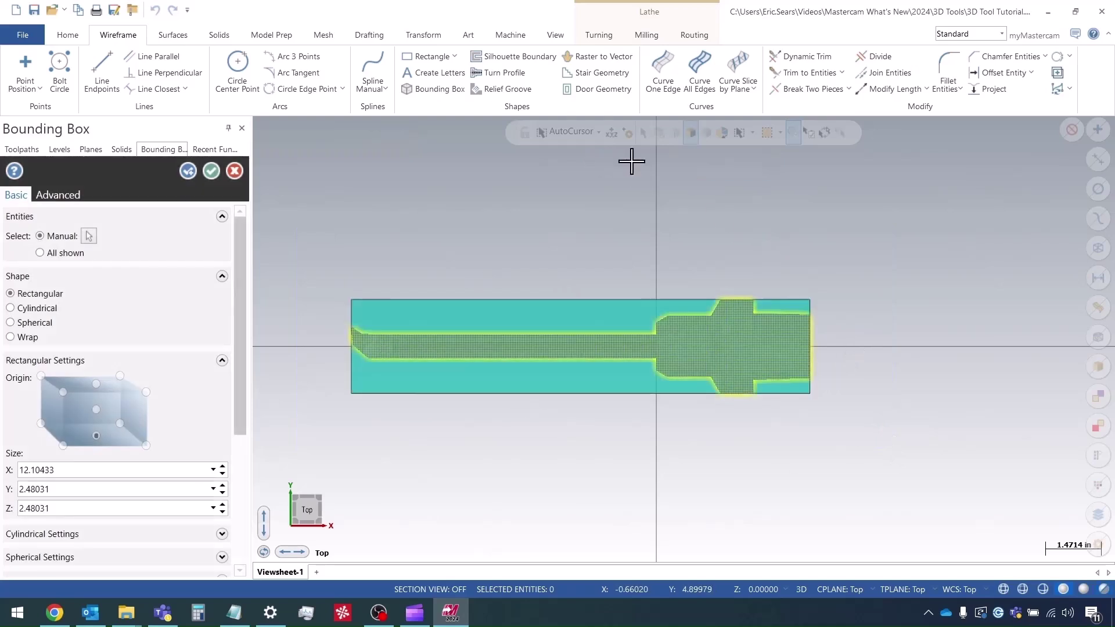
{"action": "left_click", "coordinate": [211, 170]}
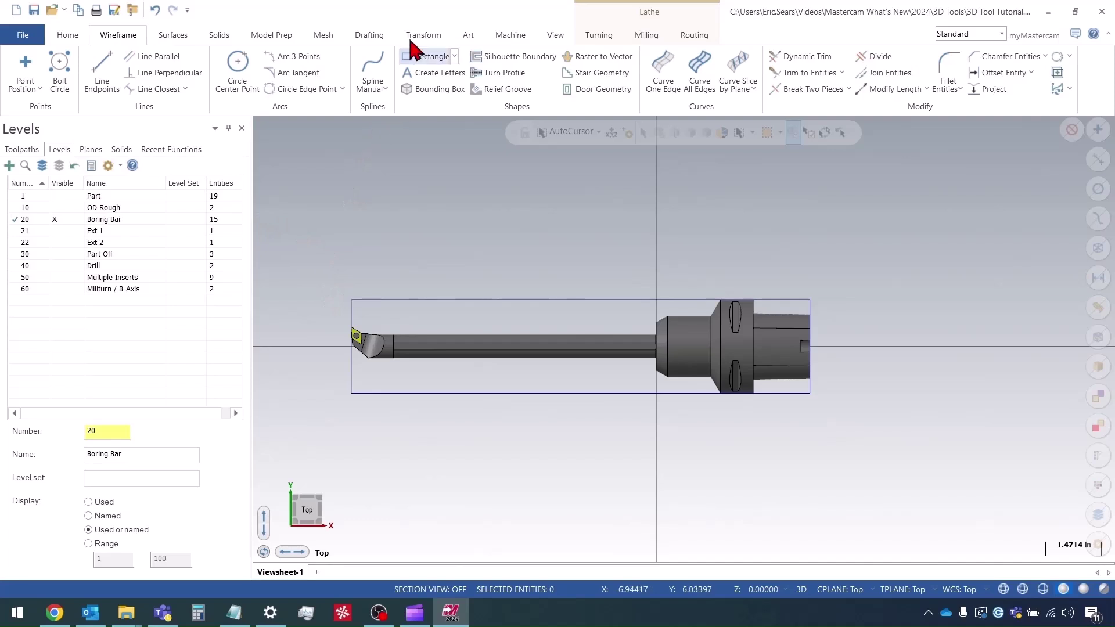
Move the boring bar assembly and its bounding box to the origin, using the front upper box corner at the insert end.
{"action": "left_click", "coordinate": [428, 34]}
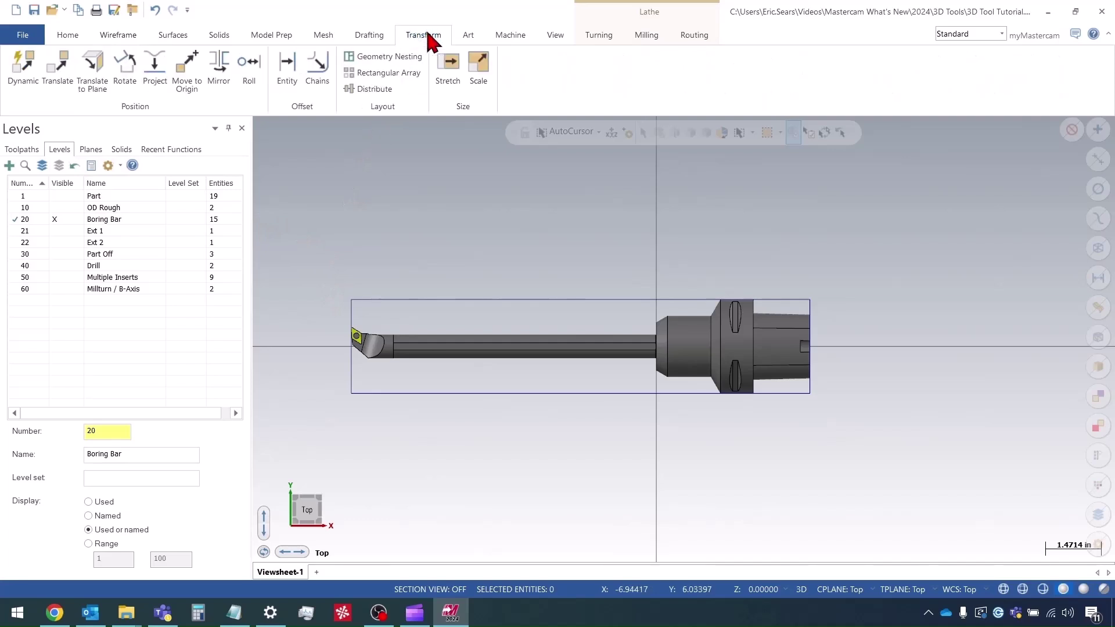
{"action": "left_click", "coordinate": [190, 81]}
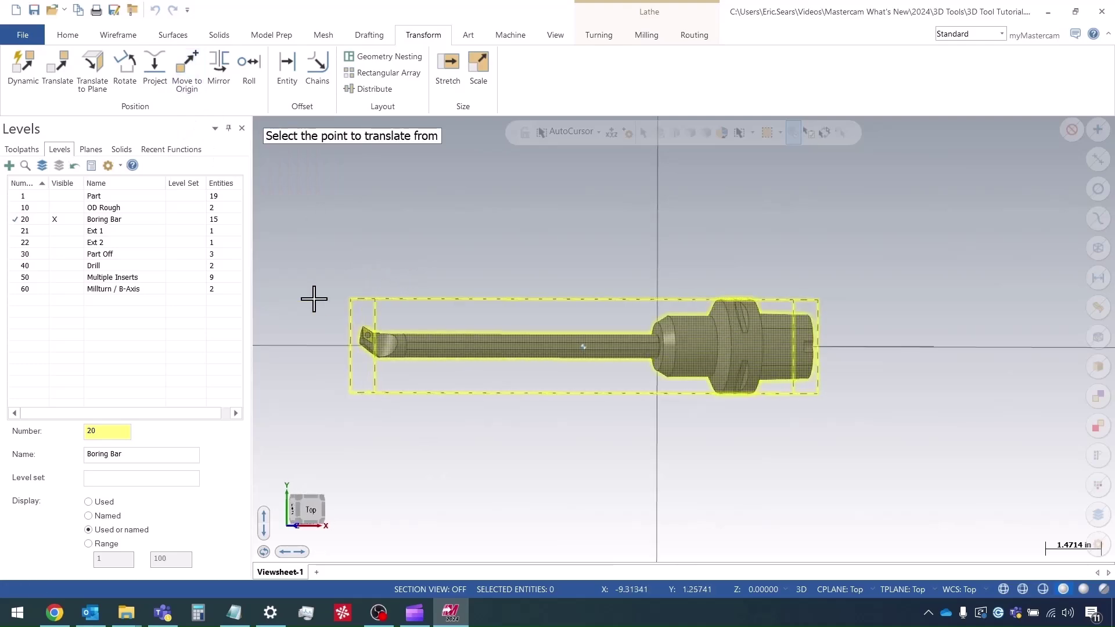
{"action": "scroll", "coordinate": [326, 296], "scroll_direction": "up", "scroll_amount": 8}
{"action": "middle_click_drag", "start_coordinate": [380, 346], "coordinate": [398, 374]}
{"action": "scroll", "coordinate": [427, 373], "scroll_direction": "down", "scroll_amount": 1}
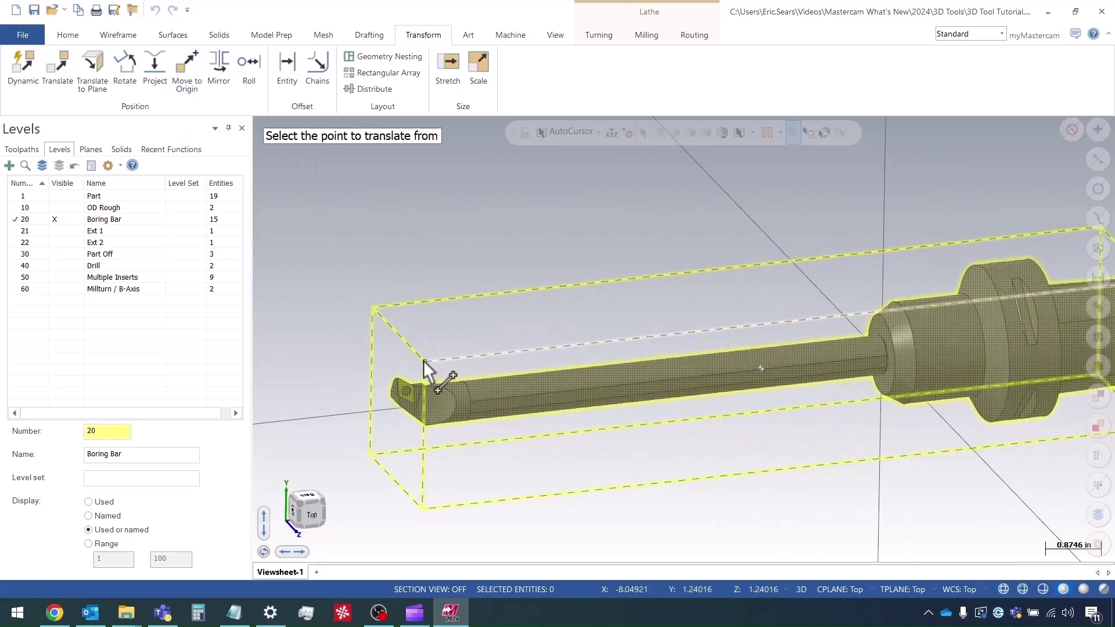
{"action": "left_click", "coordinate": [424, 361]}
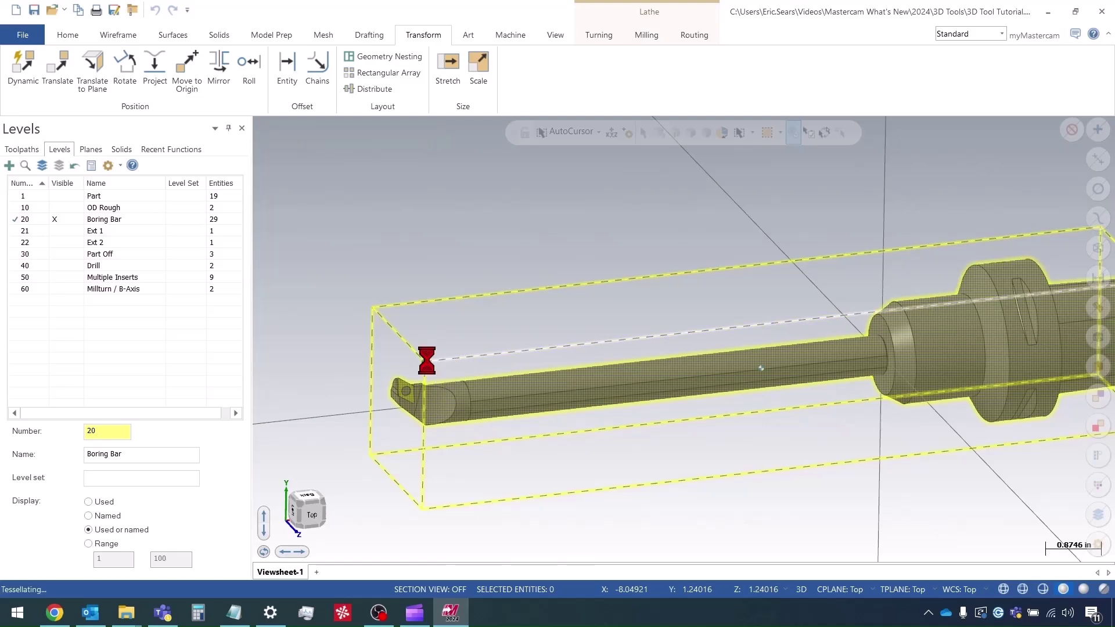
Delete the bounding box wireframe around the boring bar assembly.
{"action": "scroll", "coordinate": [331, 326], "scroll_direction": "down", "scroll_amount": 3}
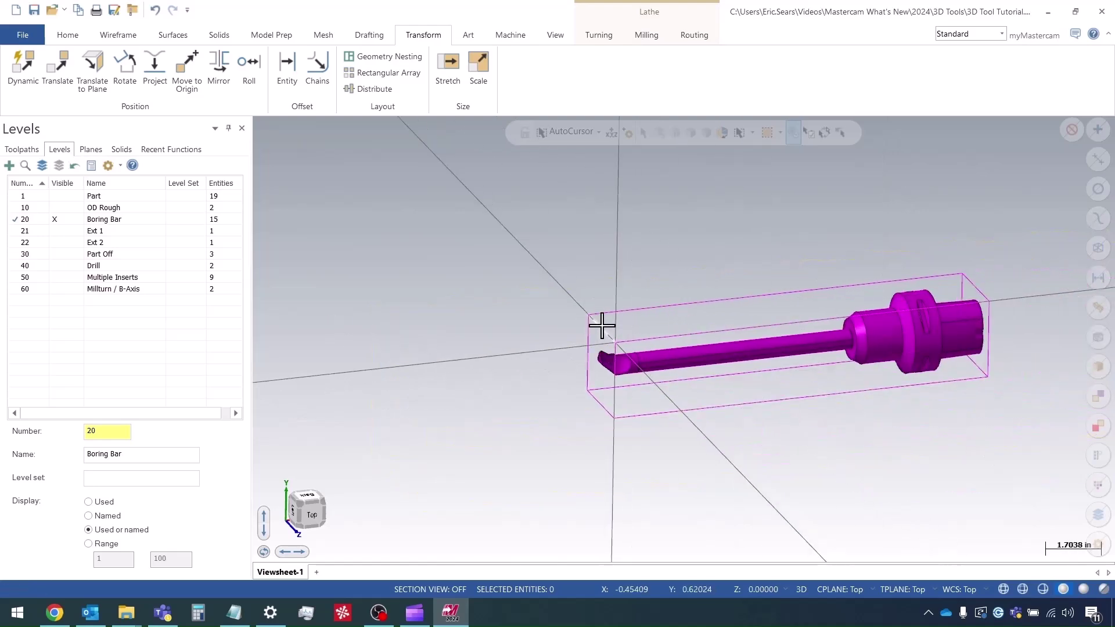
{"action": "scroll", "coordinate": [622, 378], "scroll_direction": "up", "scroll_amount": 3}
{"action": "middle_click_drag", "start_coordinate": [622, 378], "coordinate": [588, 341]}
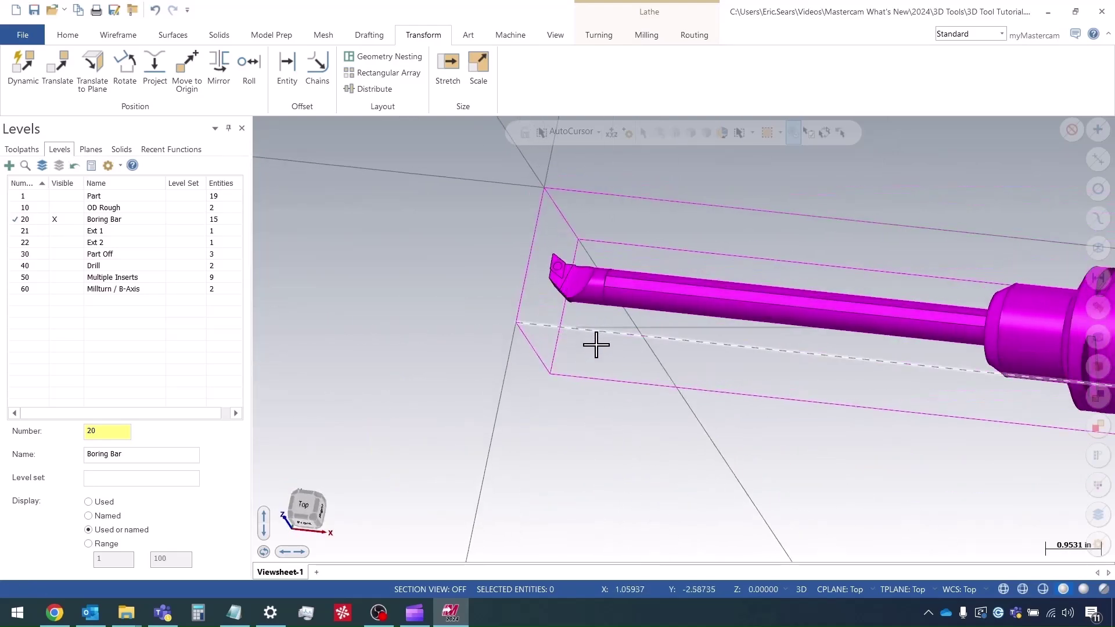
{"action": "right_click", "coordinate": [577, 338]}
{"action": "left_click", "coordinate": [602, 414]}
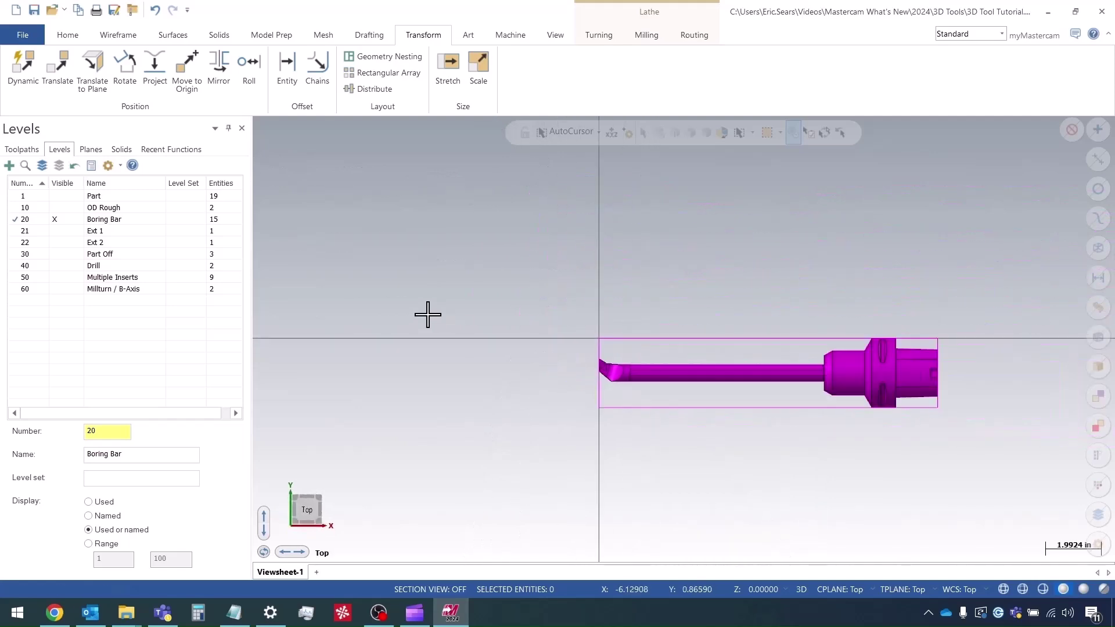
{"action": "scroll", "coordinate": [848, 494], "scroll_direction": "up", "scroll_amount": 2}
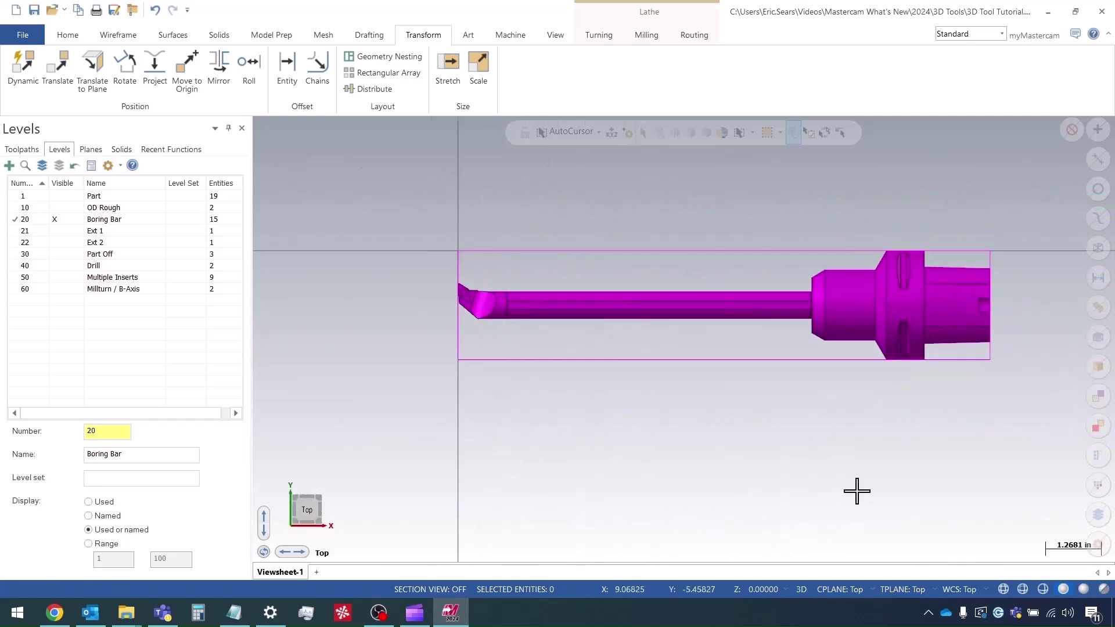
{"action": "left_click", "coordinate": [1098, 248]}
{"action": "key", "text": "Delete"}
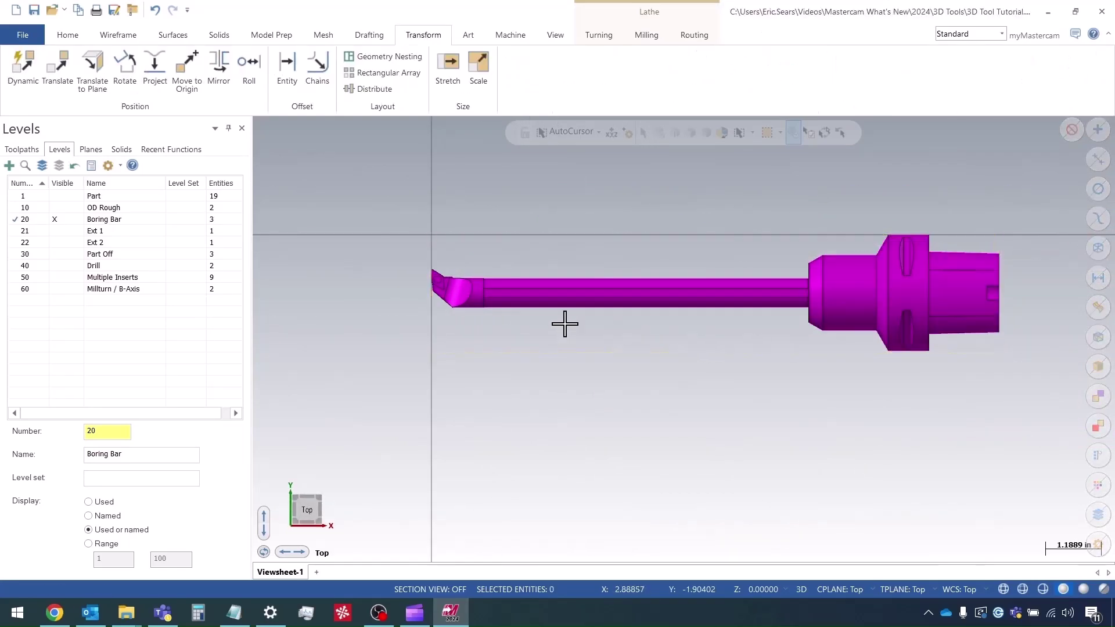
Clear the transform result colors from the boring bar assembly and inspect the insert's alignment with the vertical axis.
{"action": "right_click", "coordinate": [449, 216]}
{"action": "left_click", "coordinate": [511, 198]}
{"action": "scroll", "coordinate": [415, 258], "scroll_direction": "up", "scroll_amount": 4}
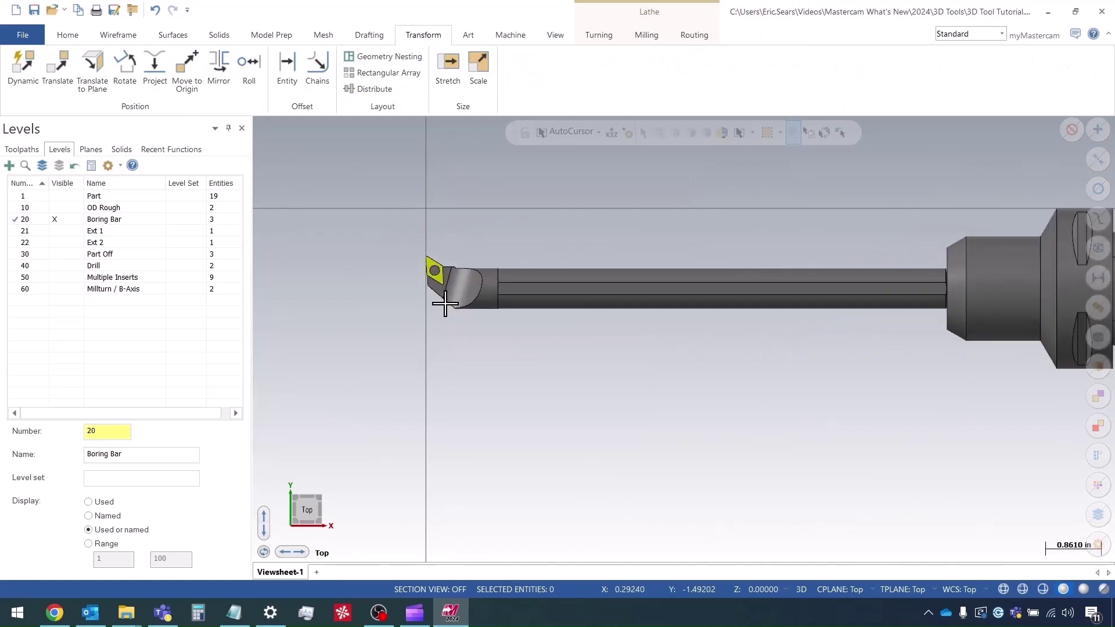
{"action": "scroll", "coordinate": [416, 258], "scroll_direction": "up", "scroll_amount": 10}
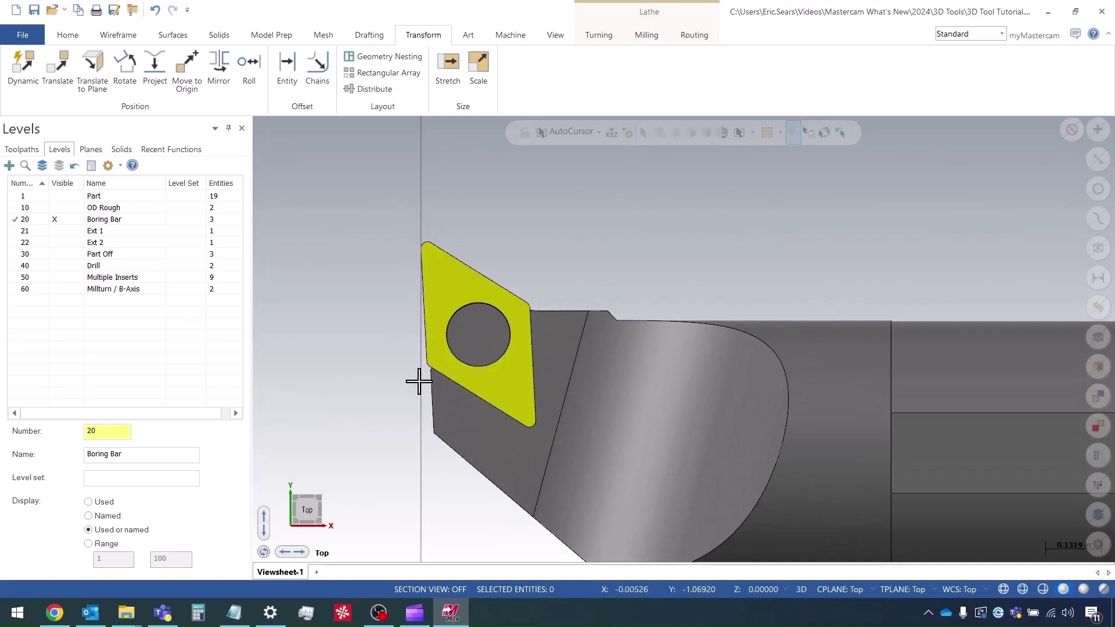
{"action": "scroll", "coordinate": [330, 273], "scroll_direction": "down", "scroll_amount": 2}
{"action": "scroll", "coordinate": [330, 273], "scroll_direction": "down", "scroll_amount": 12}
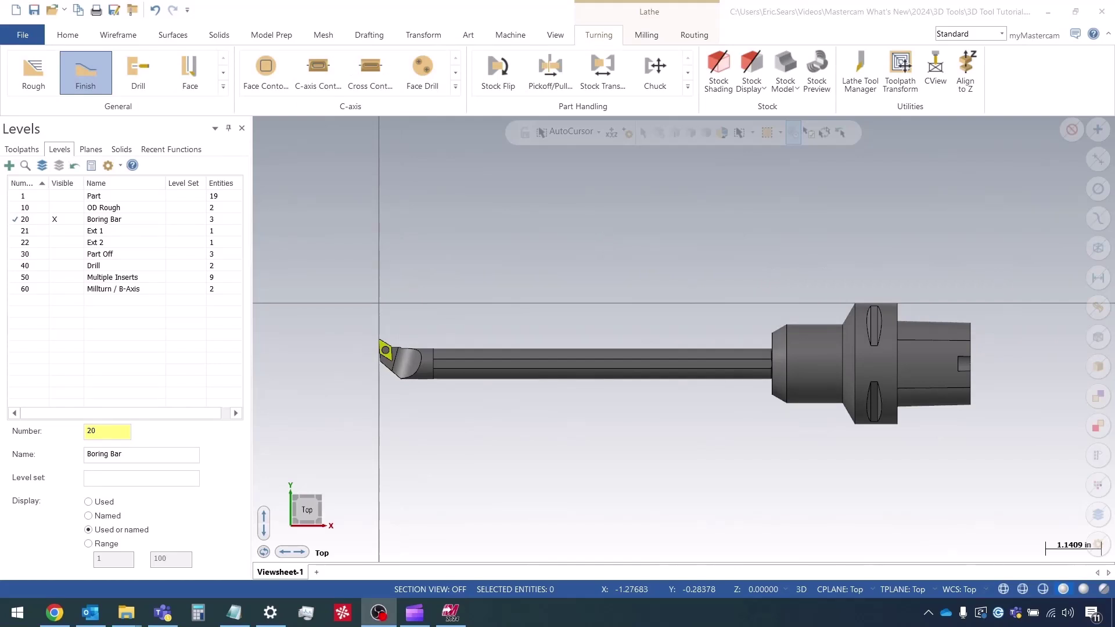
Create a new 3D lathe tool in the machine group, named Boring Bar, with the type set to Boring bar.
{"action": "left_click", "coordinate": [864, 81]}
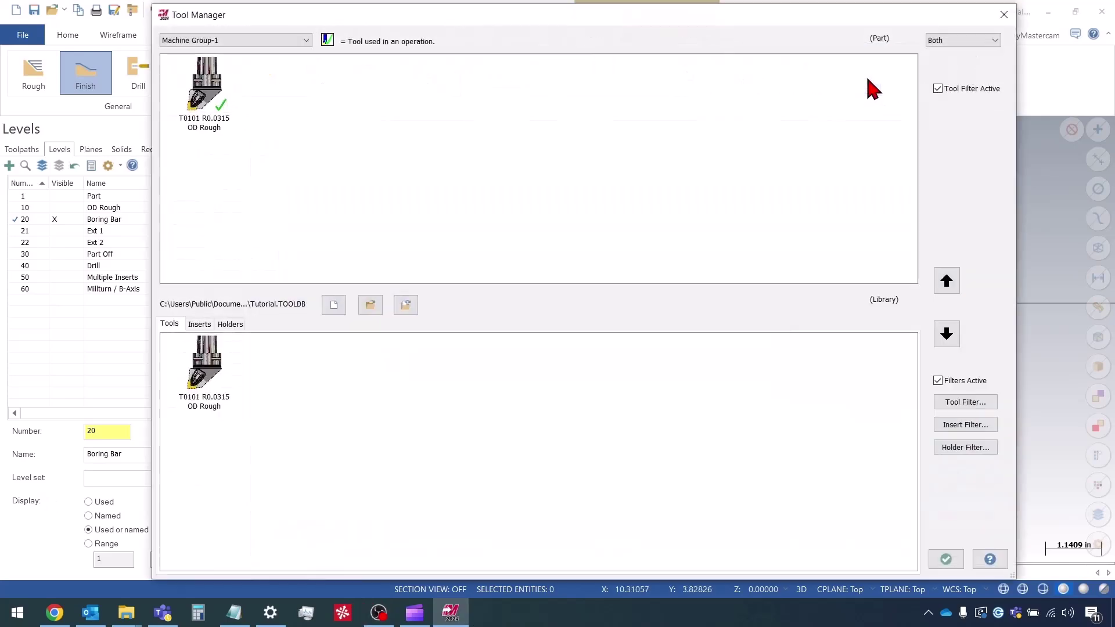
{"action": "right_click", "coordinate": [407, 120]}
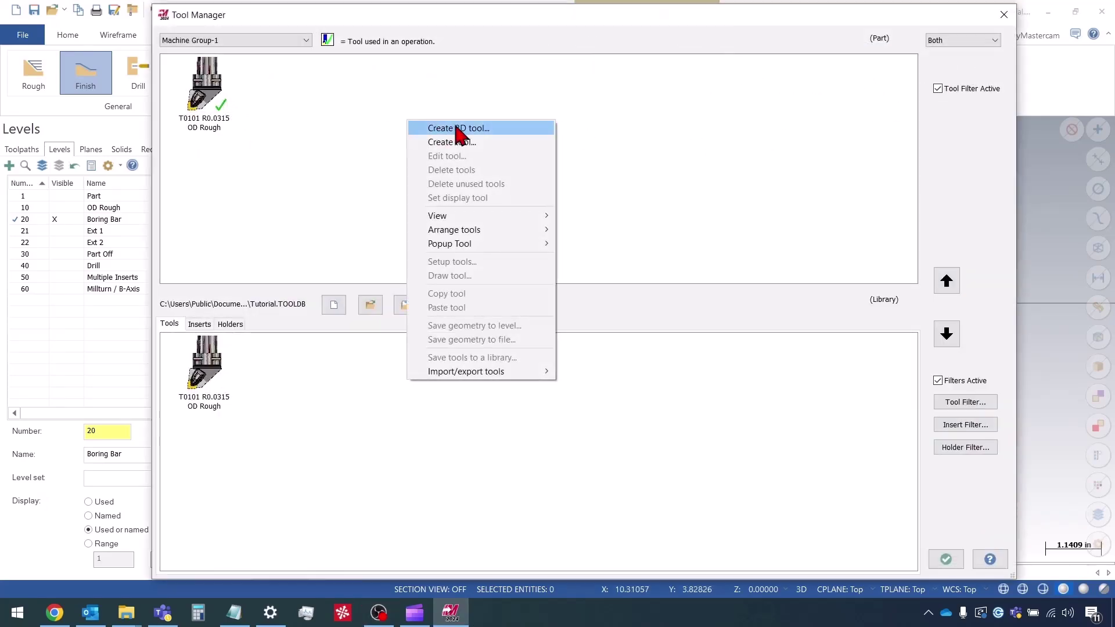
{"action": "left_click", "coordinate": [475, 128]}
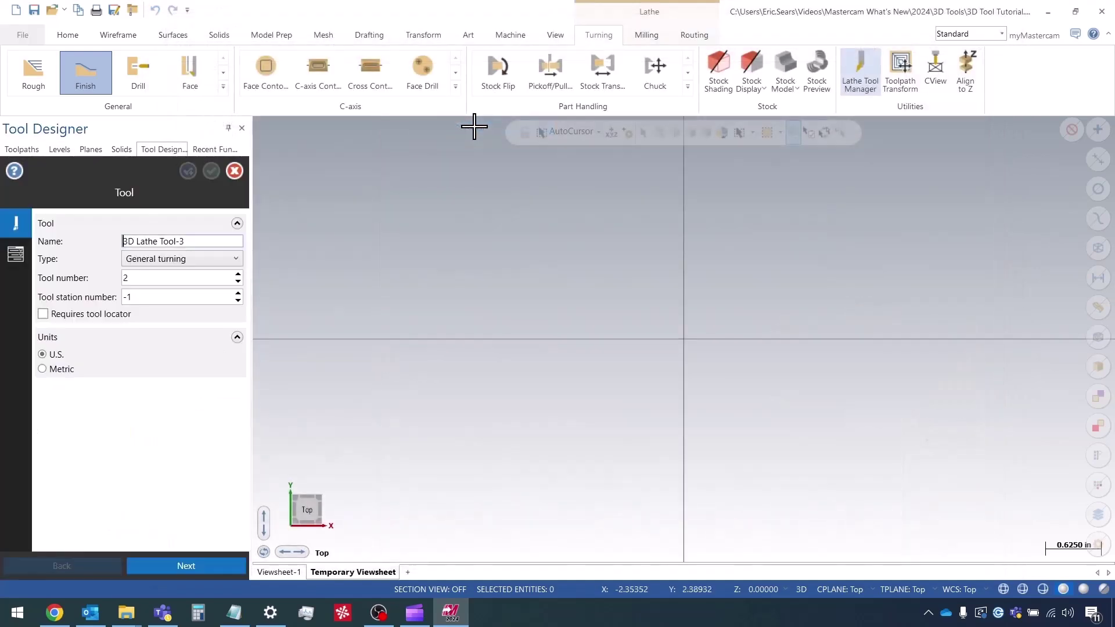
{"action": "left_click_drag", "start_coordinate": [204, 238], "coordinate": [58, 233]}
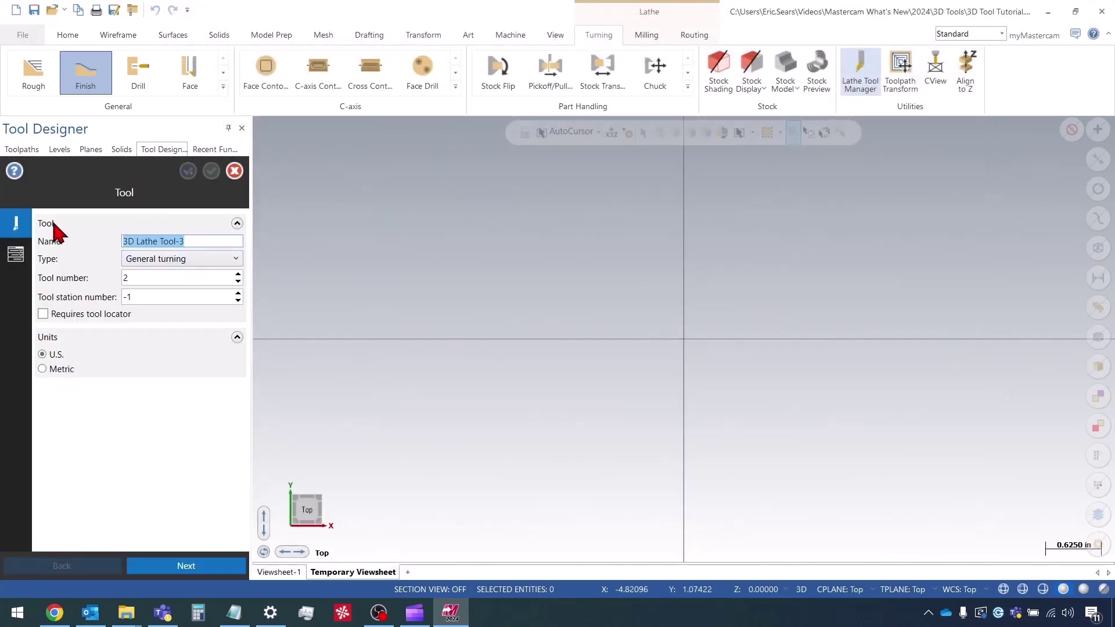
{"action": "type", "text": "Bo"}
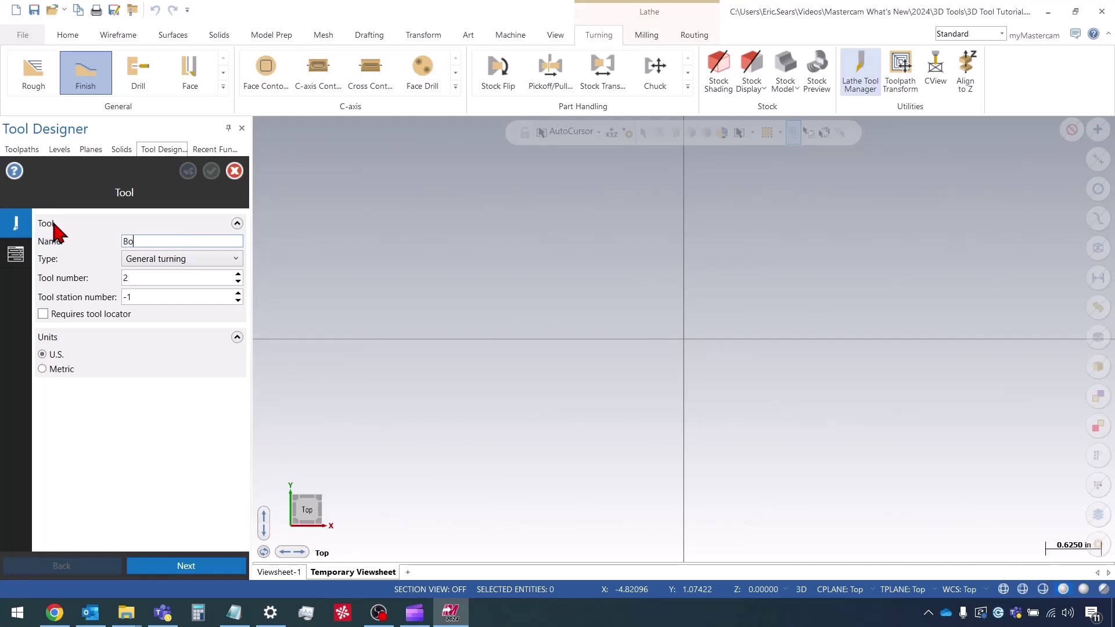
{"action": "type", "text": "ring Bar"}
{"action": "left_click", "coordinate": [154, 259]}
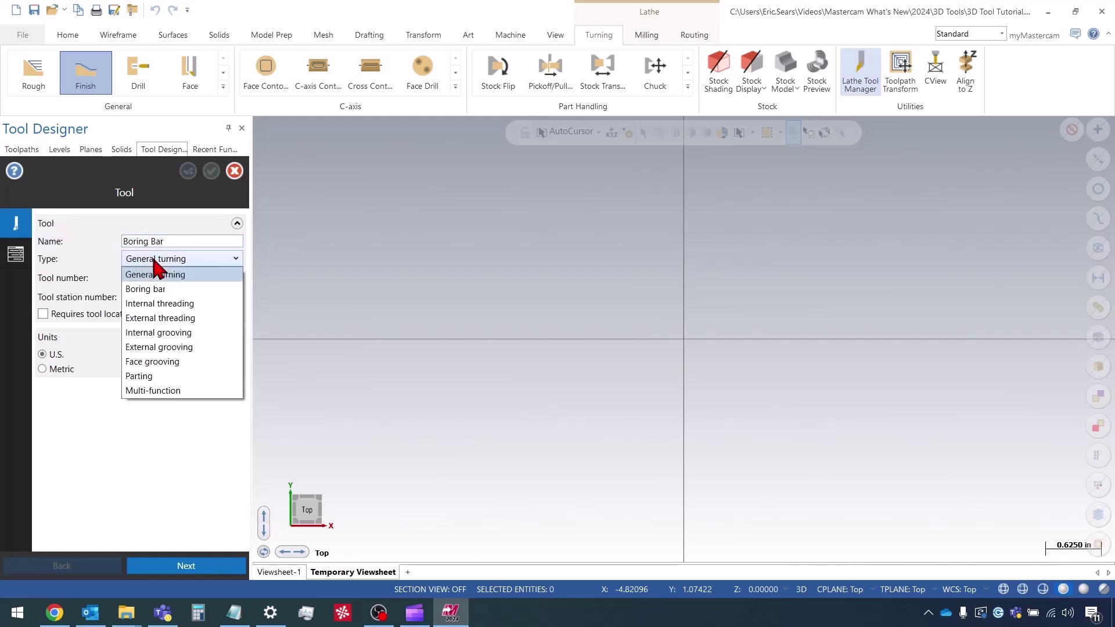
{"action": "left_click", "coordinate": [183, 288]}
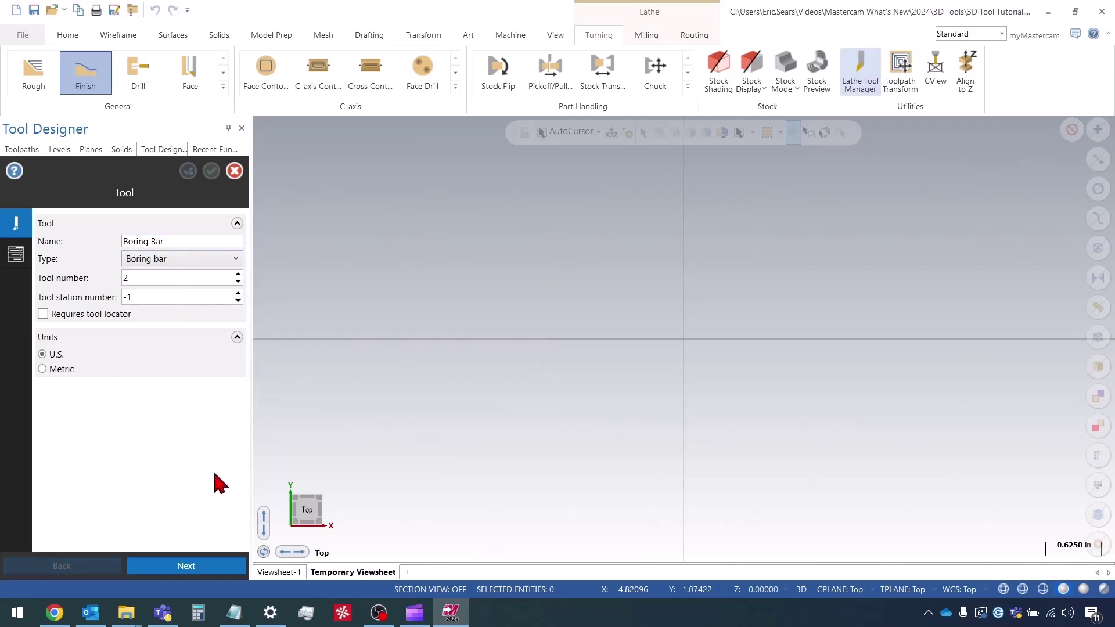
{"action": "left_click", "coordinate": [218, 569]}
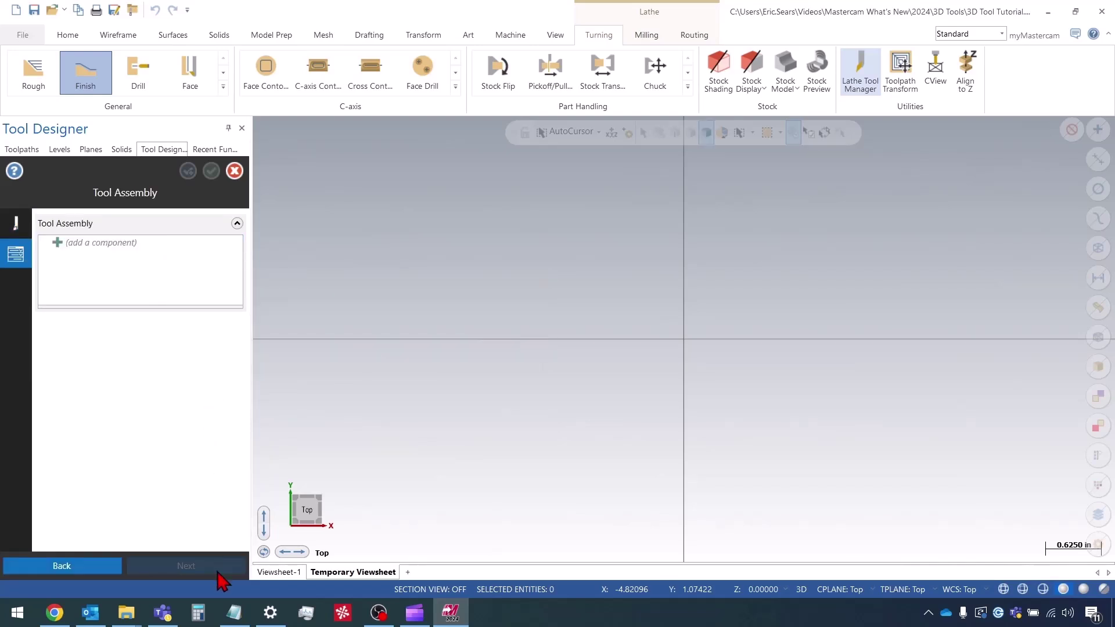
Define a holder component from the boring bar shank solid and set its tool type to Boring bar.
{"action": "right_click", "coordinate": [121, 246]}
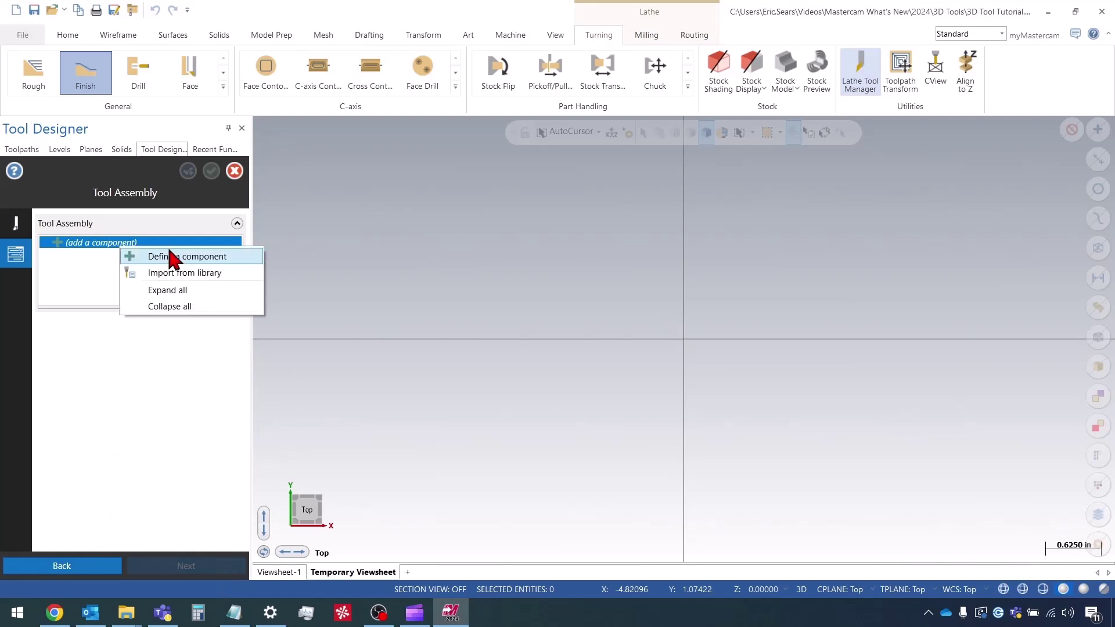
{"action": "left_click", "coordinate": [210, 264]}
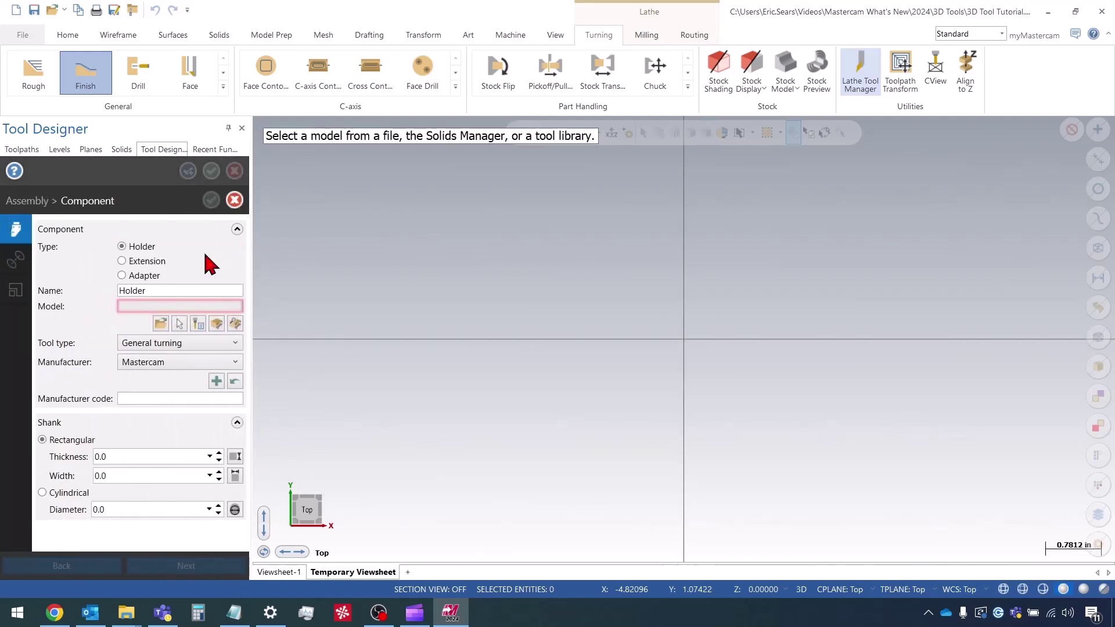
{"action": "left_click", "coordinate": [179, 323]}
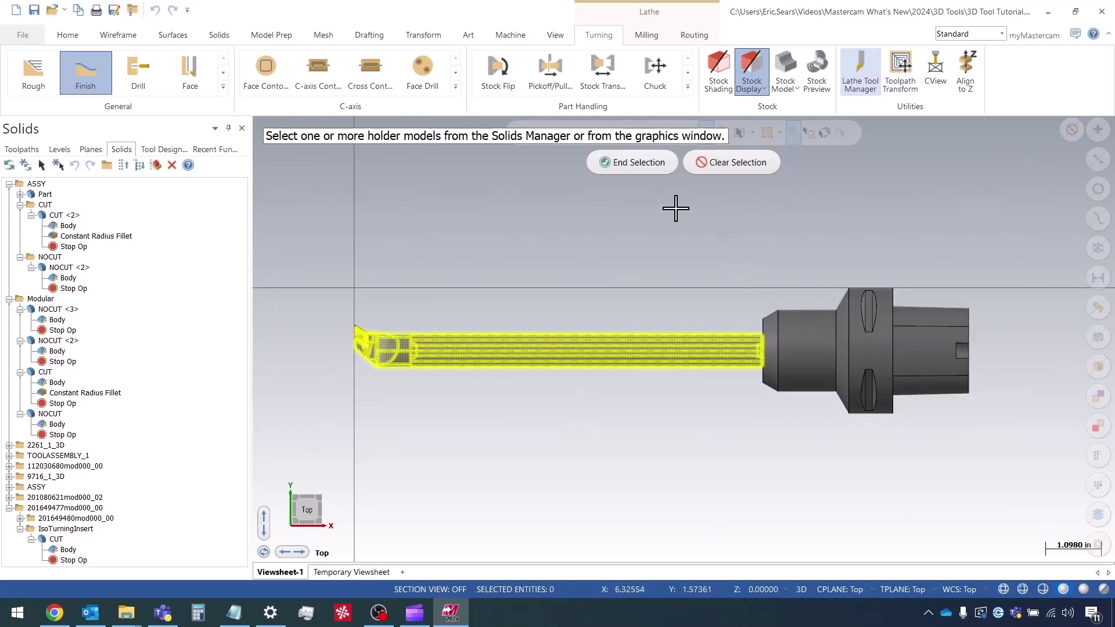
{"action": "left_click", "coordinate": [634, 163]}
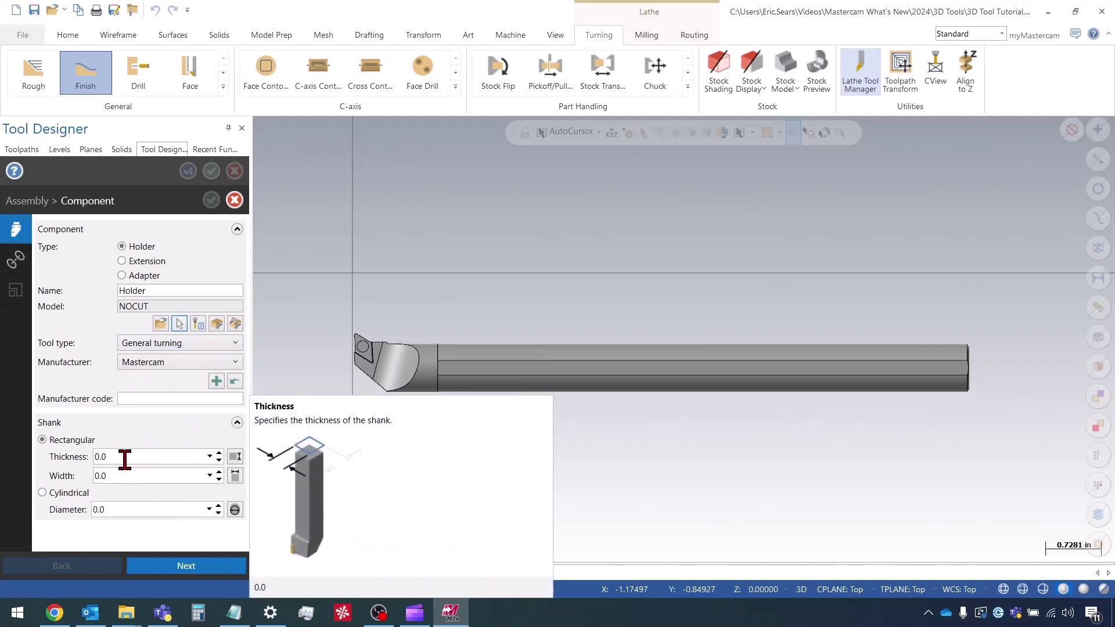
{"action": "left_click", "coordinate": [151, 343]}
{"action": "left_click", "coordinate": [169, 373]}
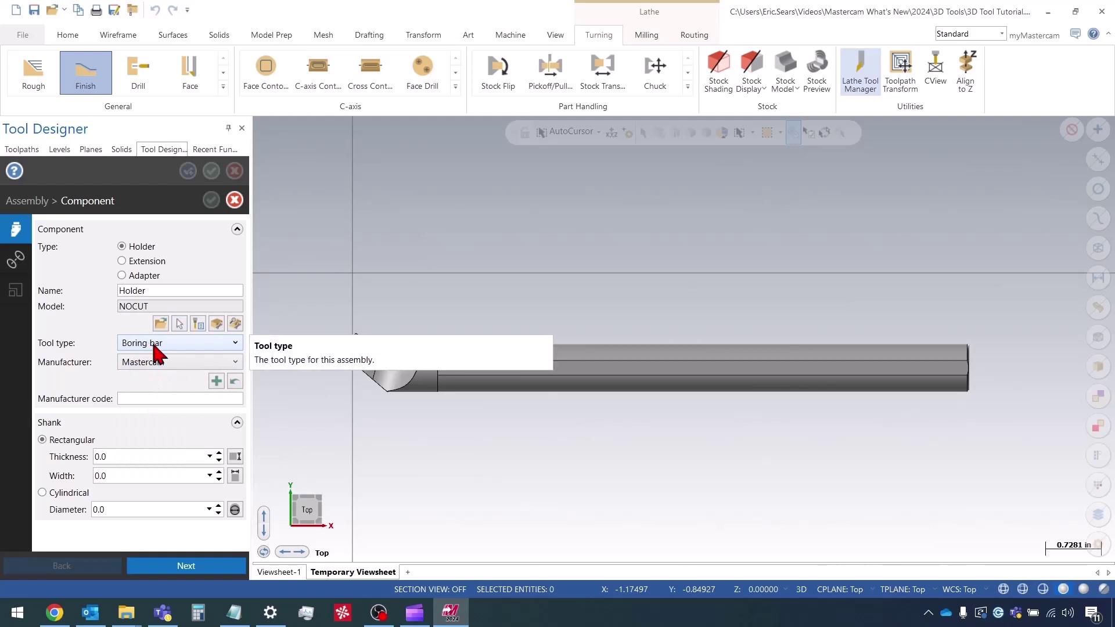
Assign the named plane Right as the holder's machine side connection plane.
{"action": "left_click", "coordinate": [14, 263]}
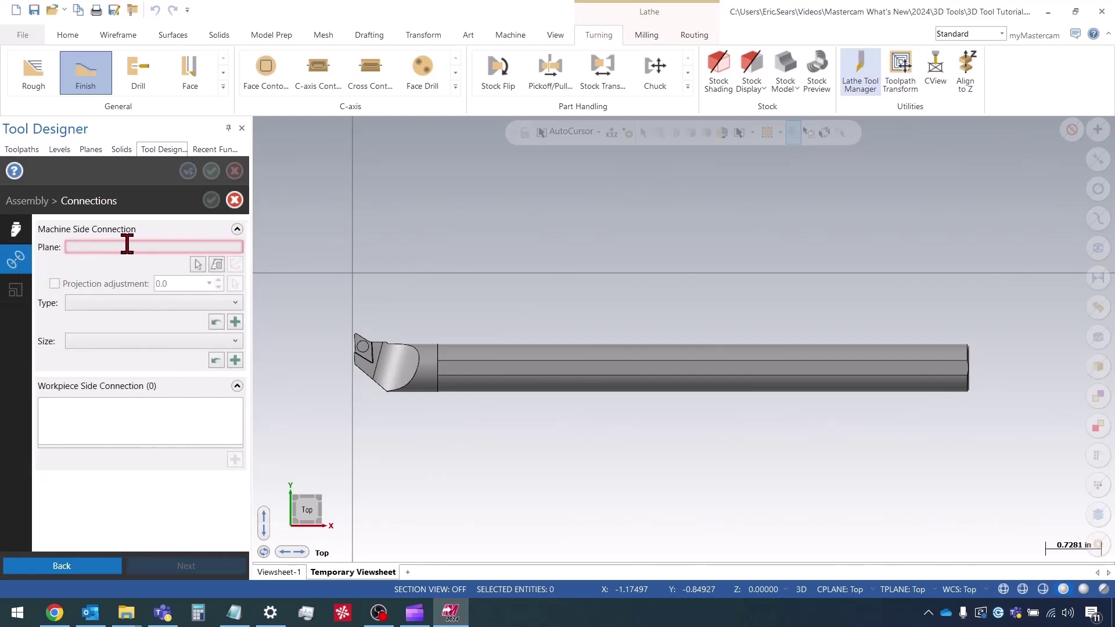
{"action": "mouse_move", "coordinate": [126, 244]}
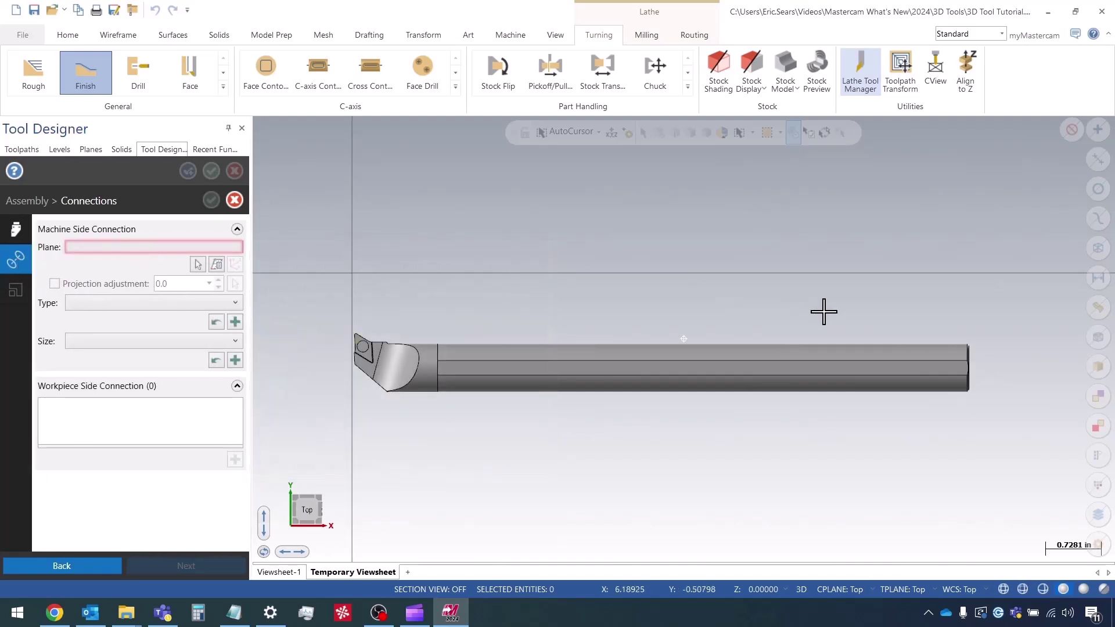
{"action": "middle_click_drag", "start_coordinate": [826, 312], "coordinate": [761, 306]}
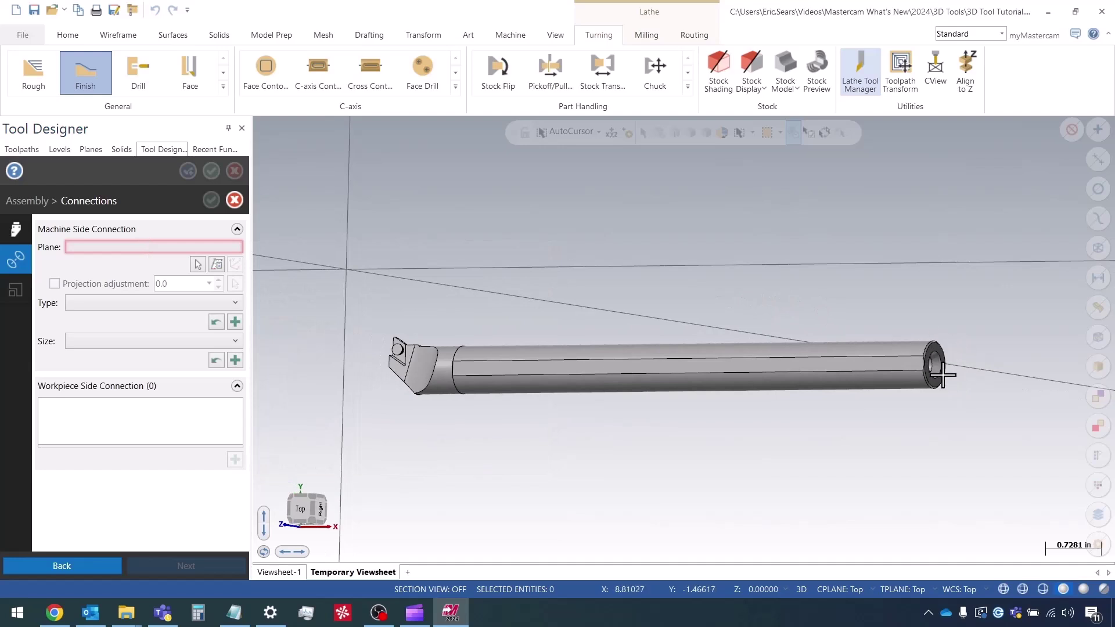
{"action": "middle_click_drag", "start_coordinate": [675, 291], "coordinate": [667, 316]}
{"action": "right_click", "coordinate": [667, 316]}
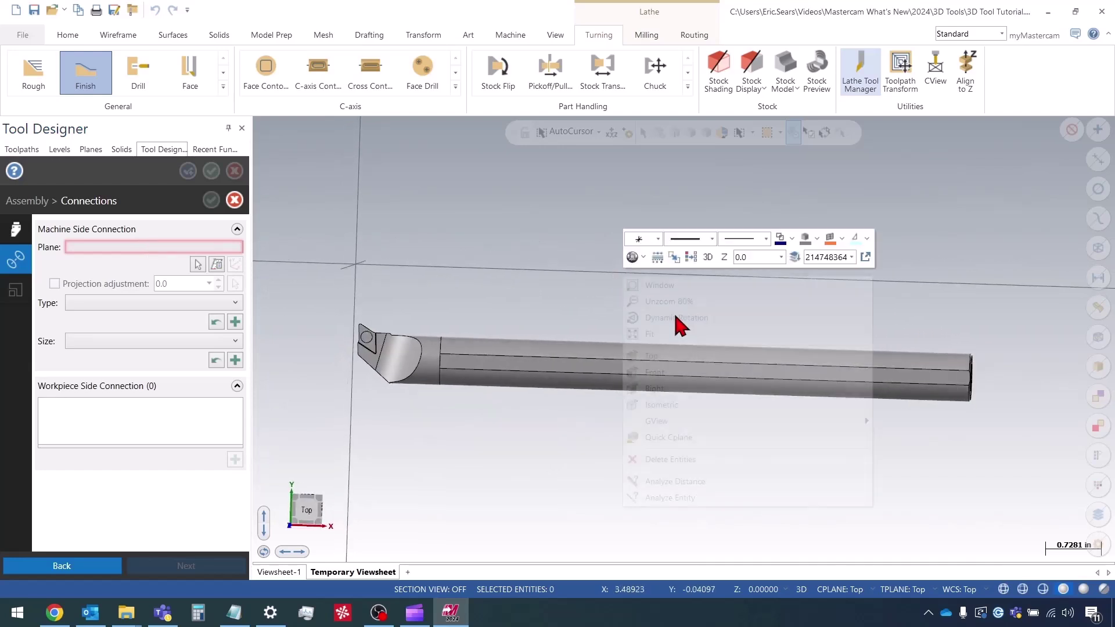
{"action": "left_click", "coordinate": [666, 356]}
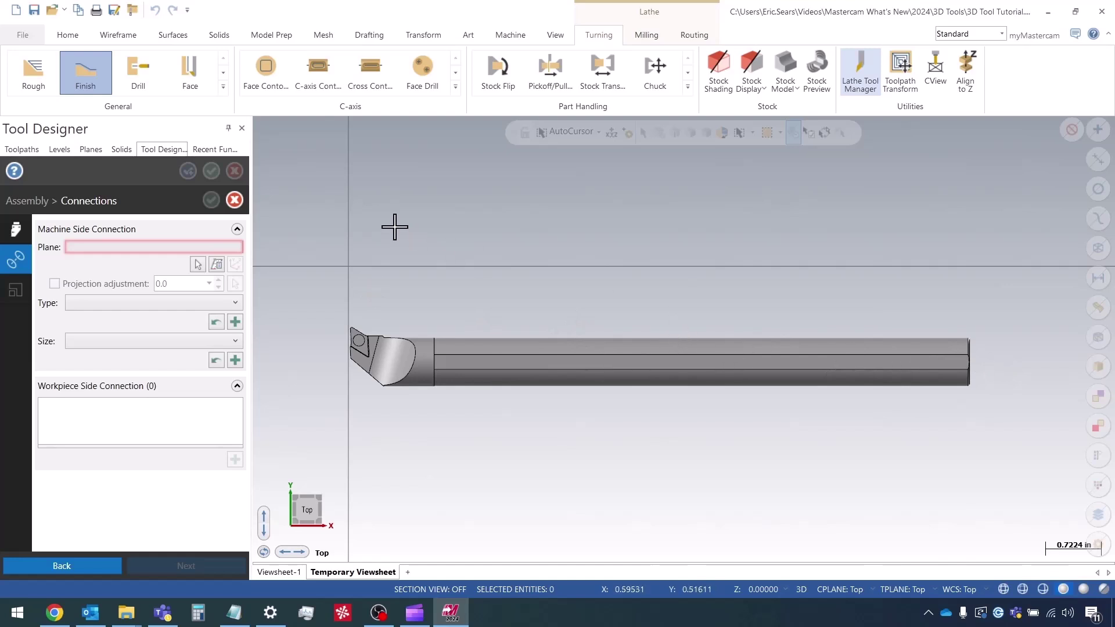
{"action": "mouse_move", "coordinate": [99, 246]}
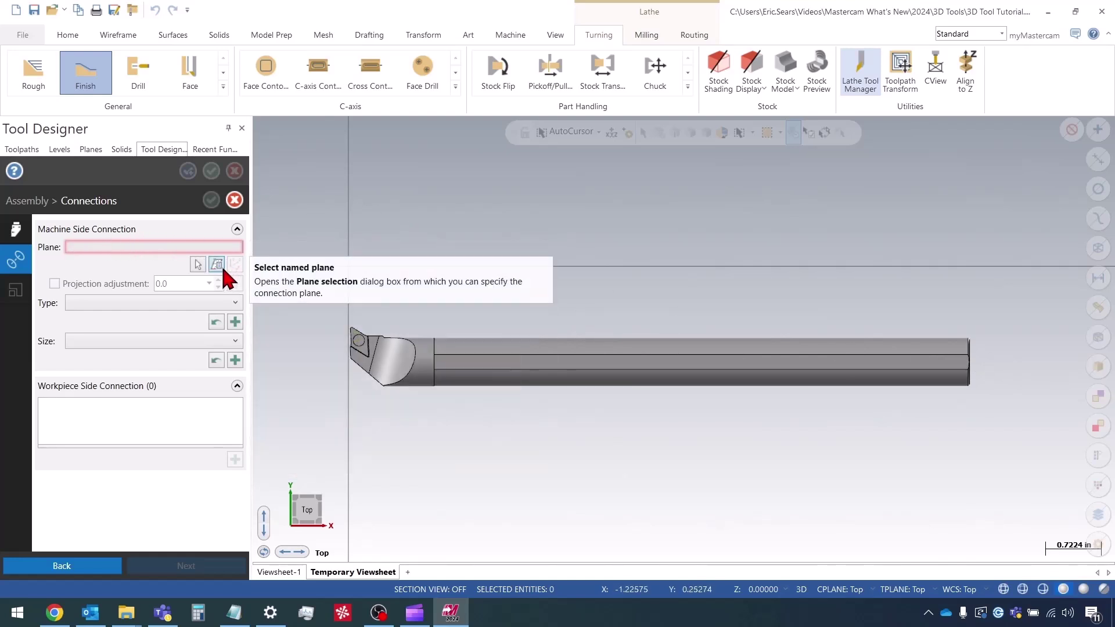
{"action": "left_click", "coordinate": [217, 265]}
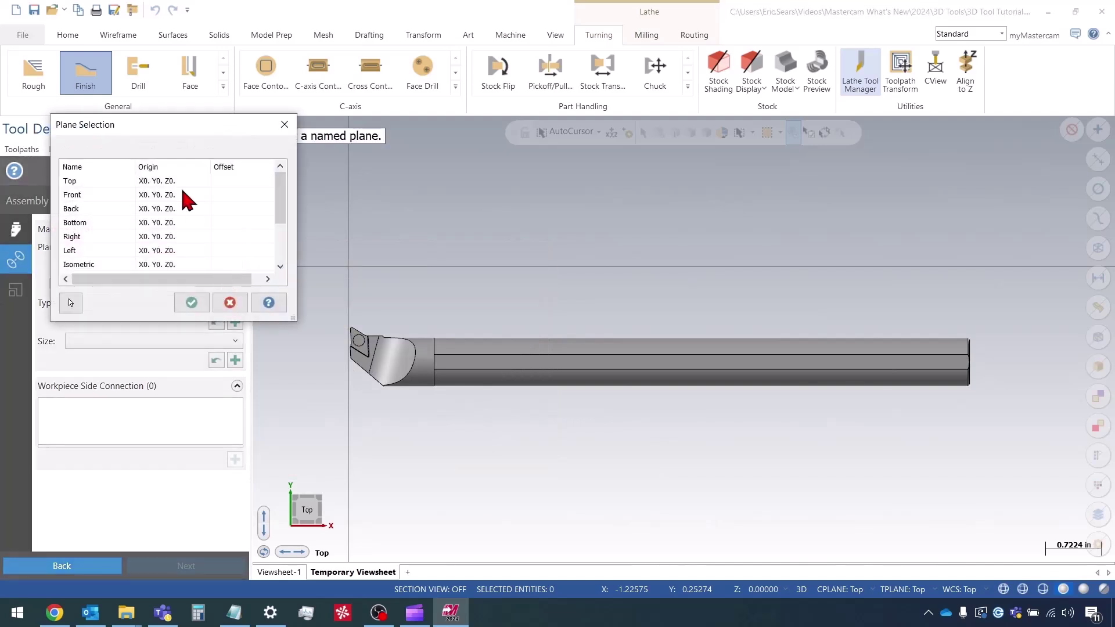
{"action": "left_click_drag", "start_coordinate": [189, 128], "coordinate": [164, 87]}
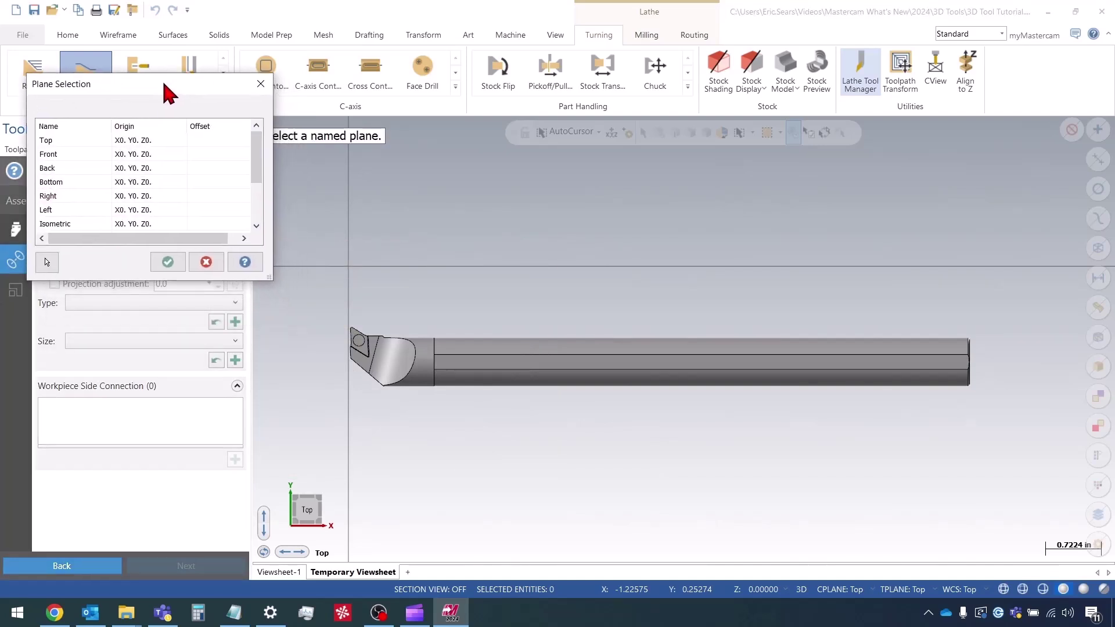
{"action": "left_click", "coordinate": [55, 201]}
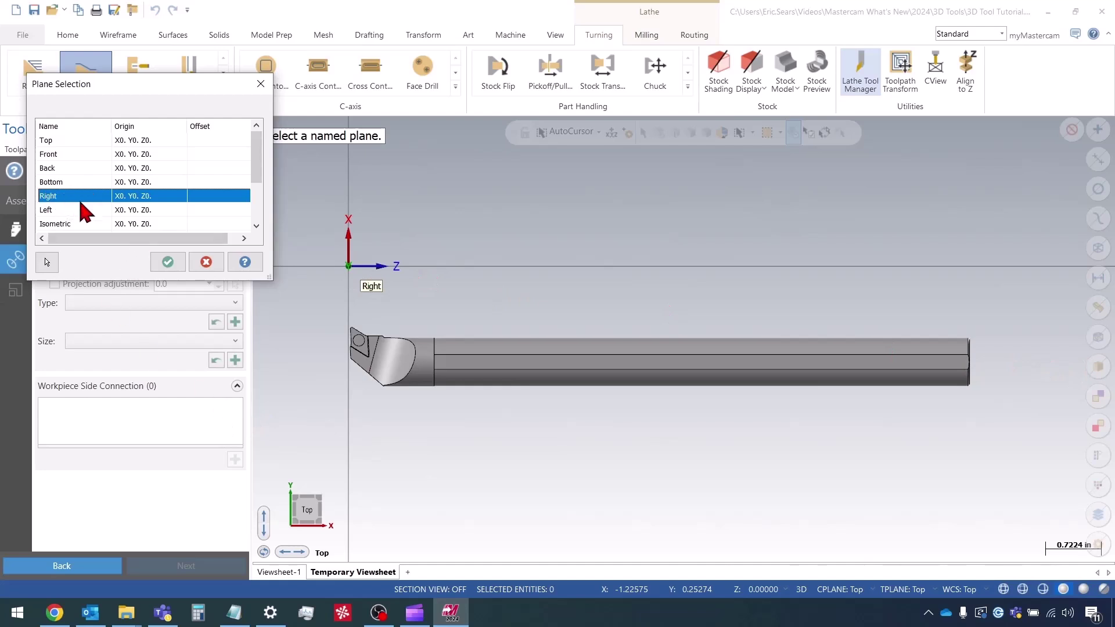
{"action": "left_click", "coordinate": [167, 263]}
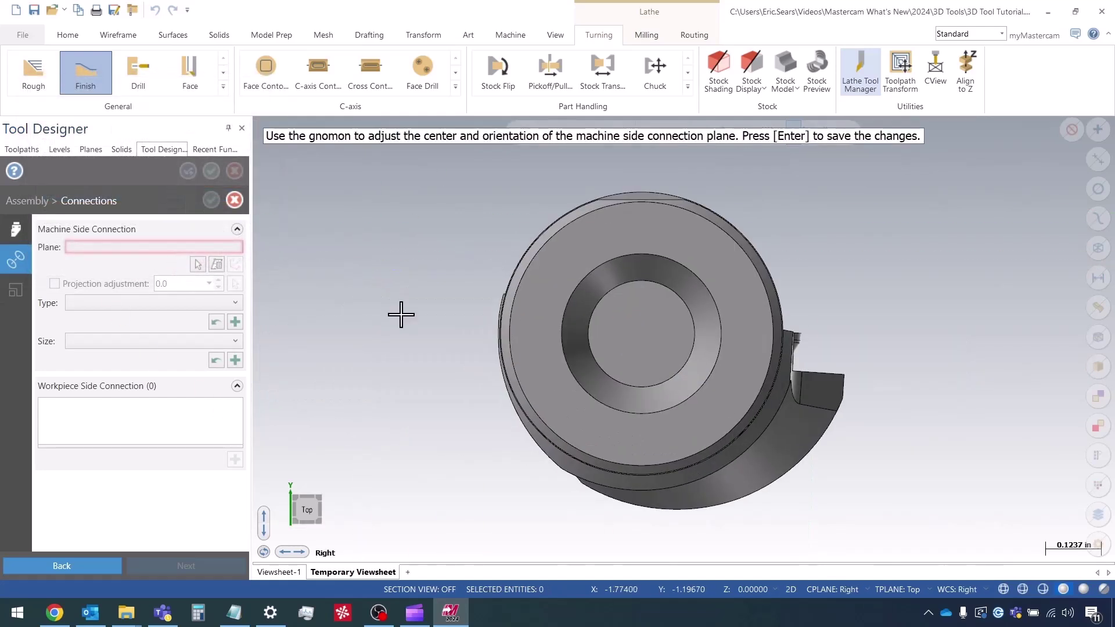
Move the machine side connection plane's gnomon from the origin onto the shank's centerline at the insert end of the bar.
{"action": "scroll", "coordinate": [424, 366], "scroll_direction": "down", "scroll_amount": 5}
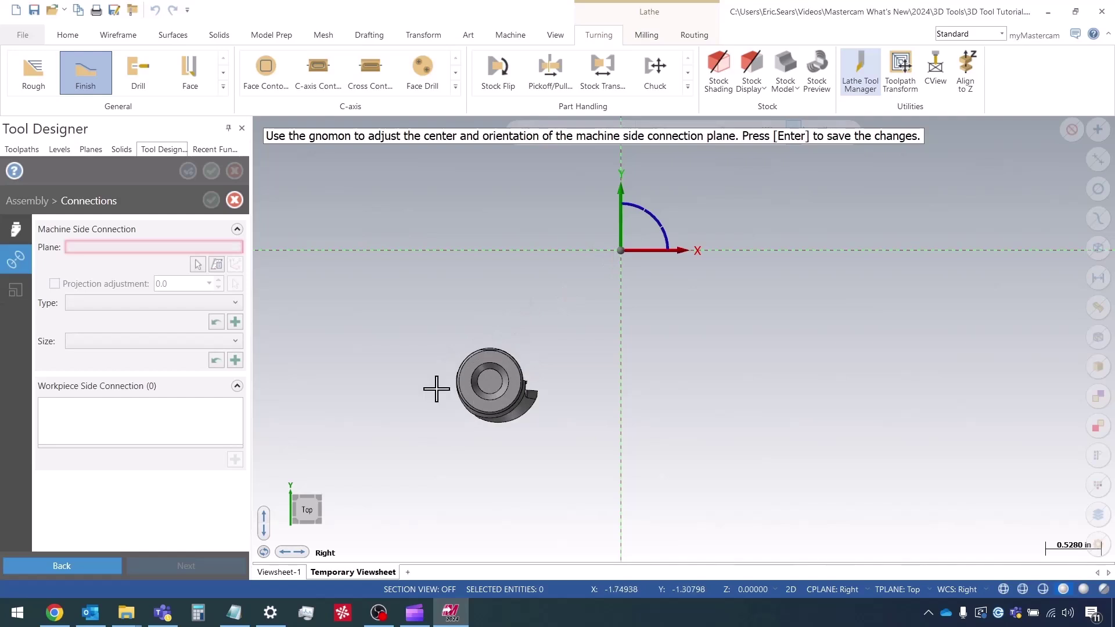
{"action": "scroll", "coordinate": [441, 391], "scroll_direction": "up", "scroll_amount": 2}
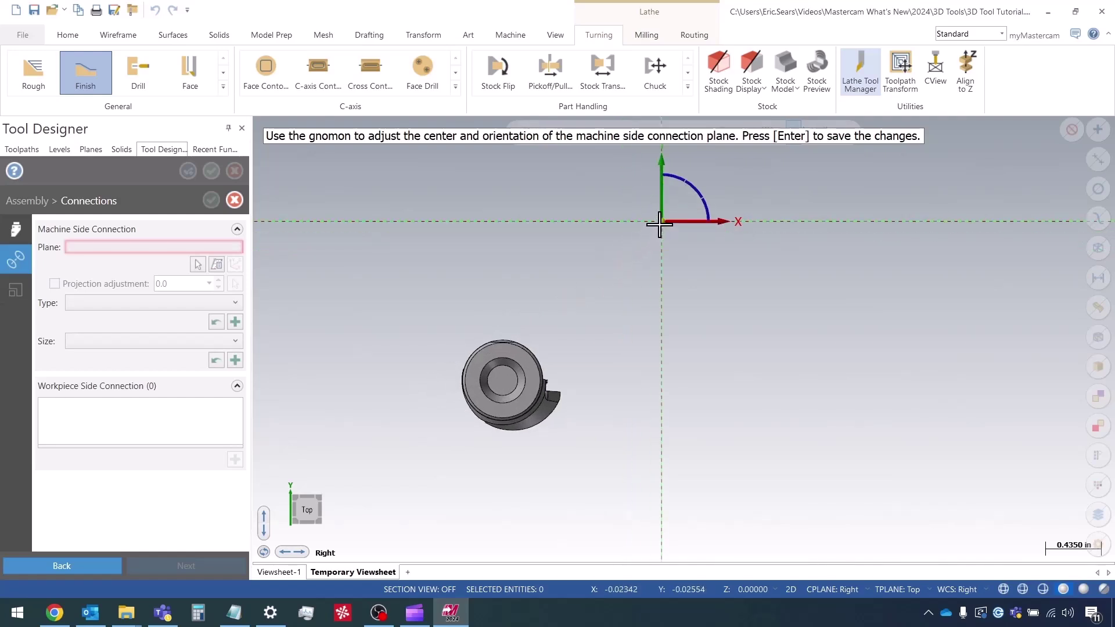
{"action": "left_click_drag", "start_coordinate": [661, 223], "coordinate": [625, 306]}
{"action": "mouse_move", "coordinate": [491, 382]}
{"action": "middle_mouse_down"}
{"action": "mouse_move", "coordinate": [504, 378]}
{"action": "mouse_move", "coordinate": [498, 388]}
{"action": "middle_mouse_up"}
{"action": "scroll", "coordinate": [472, 376], "scroll_direction": "up", "scroll_amount": 5}
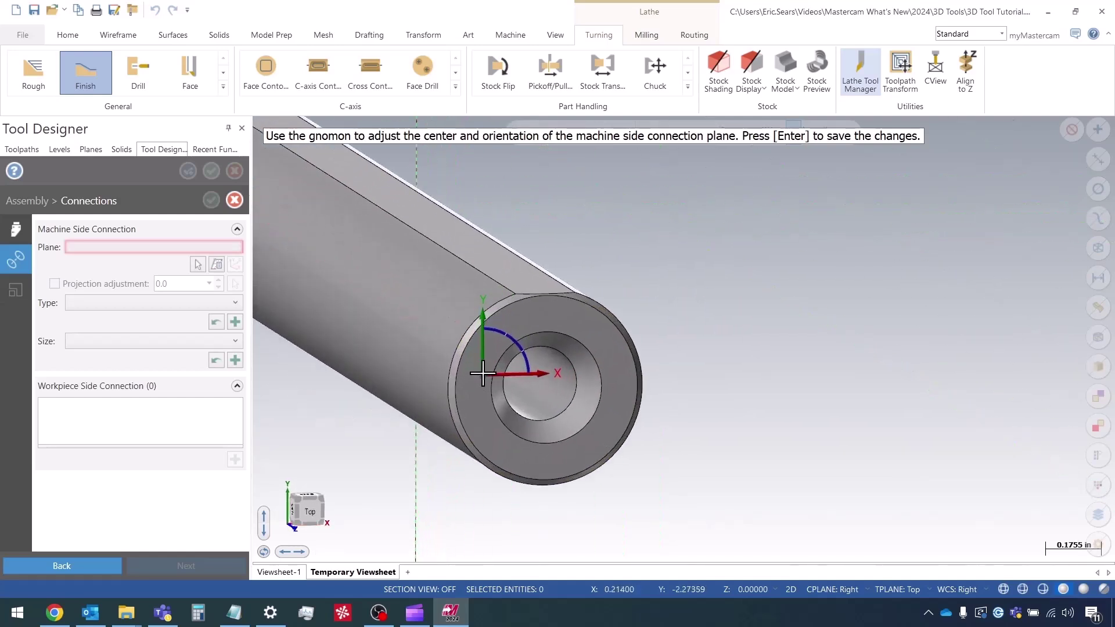
{"action": "left_click", "coordinate": [492, 321]}
{"action": "scroll", "coordinate": [638, 407], "scroll_direction": "down", "scroll_amount": 4}
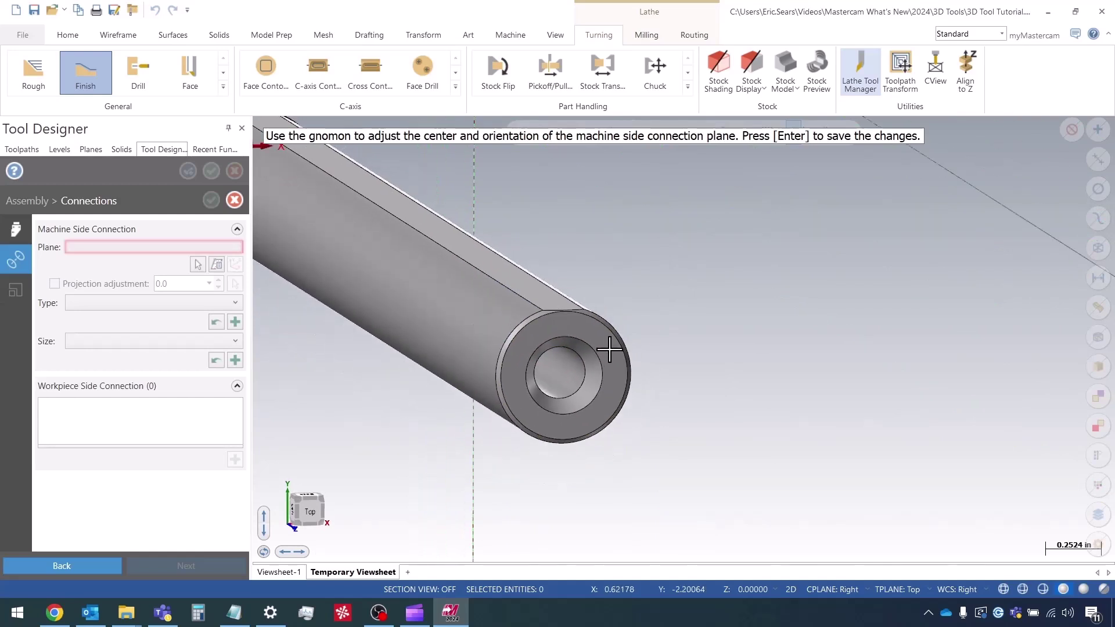
{"action": "scroll", "coordinate": [650, 420], "scroll_direction": "down", "scroll_amount": 3}
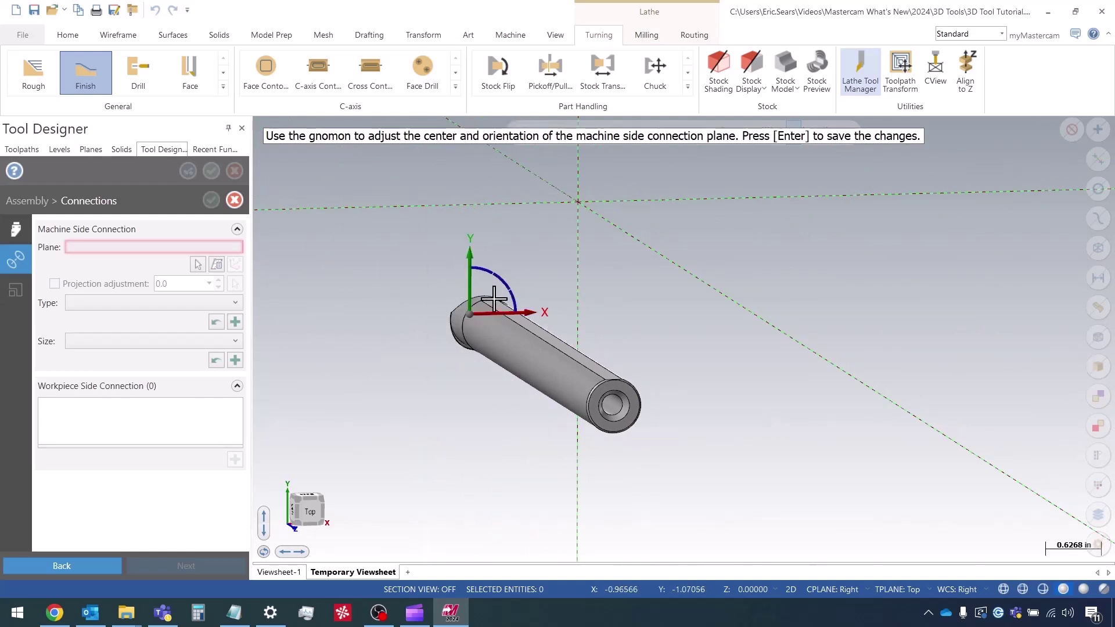
{"action": "mouse_move", "coordinate": [489, 314]}
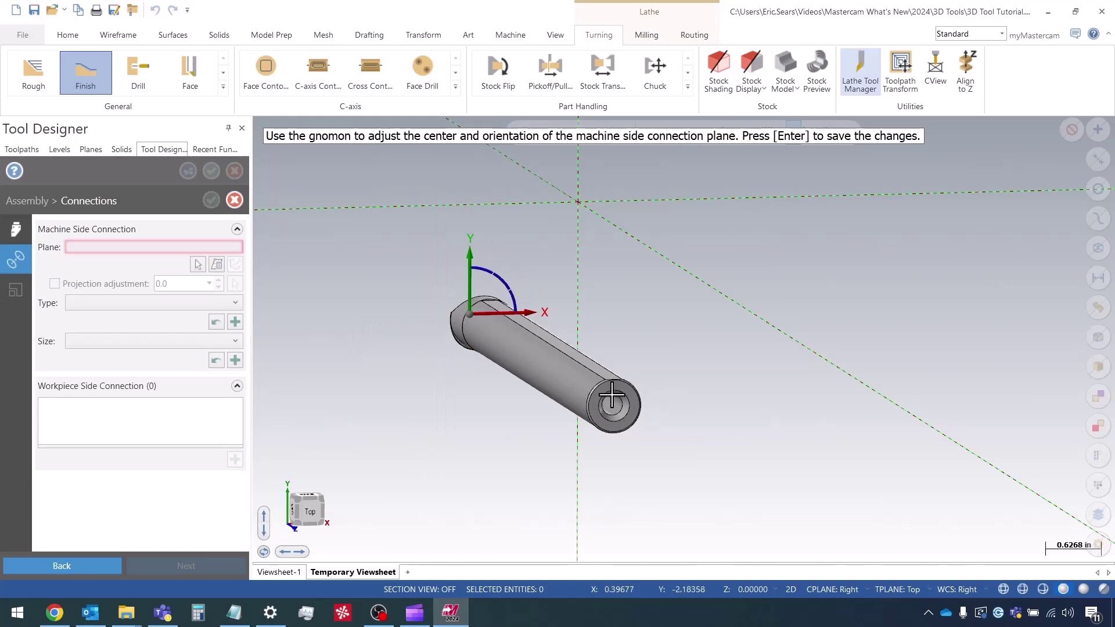
Save the adjusted machine side connection plane and accept the holder component into the tool assembly.
{"action": "mouse_move", "coordinate": [574, 372]}
{"action": "middle_mouse_down"}
{"action": "mouse_move", "coordinate": [714, 503]}
{"action": "mouse_move", "coordinate": [616, 432]}
{"action": "mouse_move", "coordinate": [597, 448]}
{"action": "mouse_move", "coordinate": [571, 427]}
{"action": "mouse_move", "coordinate": [592, 346]}
{"action": "mouse_move", "coordinate": [632, 415]}
{"action": "middle_mouse_up"}
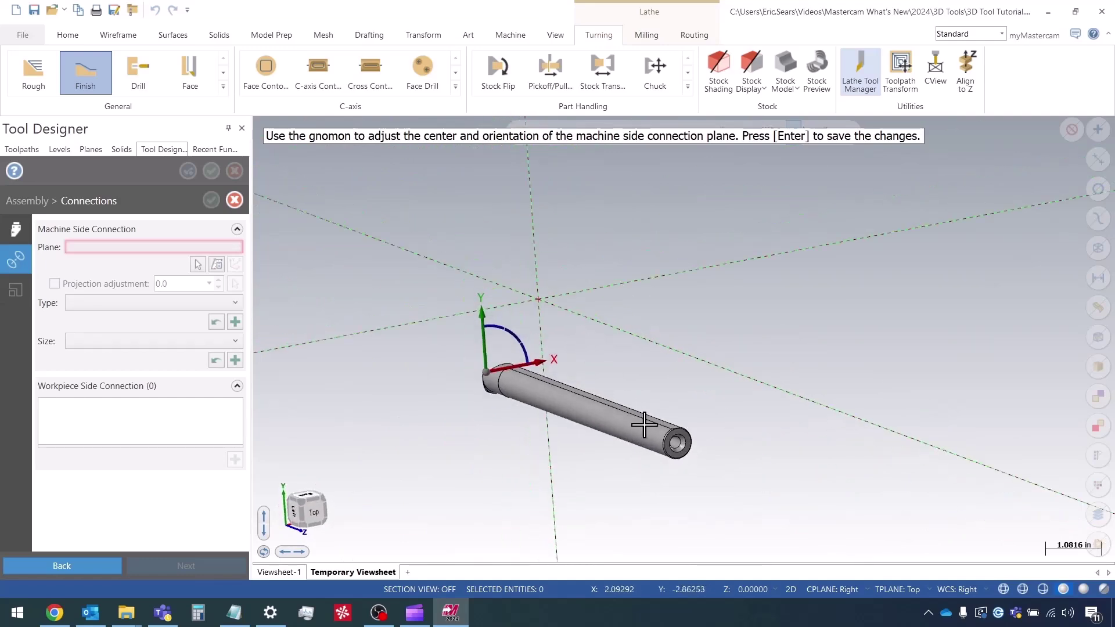
{"action": "scroll", "coordinate": [662, 441], "scroll_direction": "up", "scroll_amount": 4}
{"action": "key", "text": "Return"}
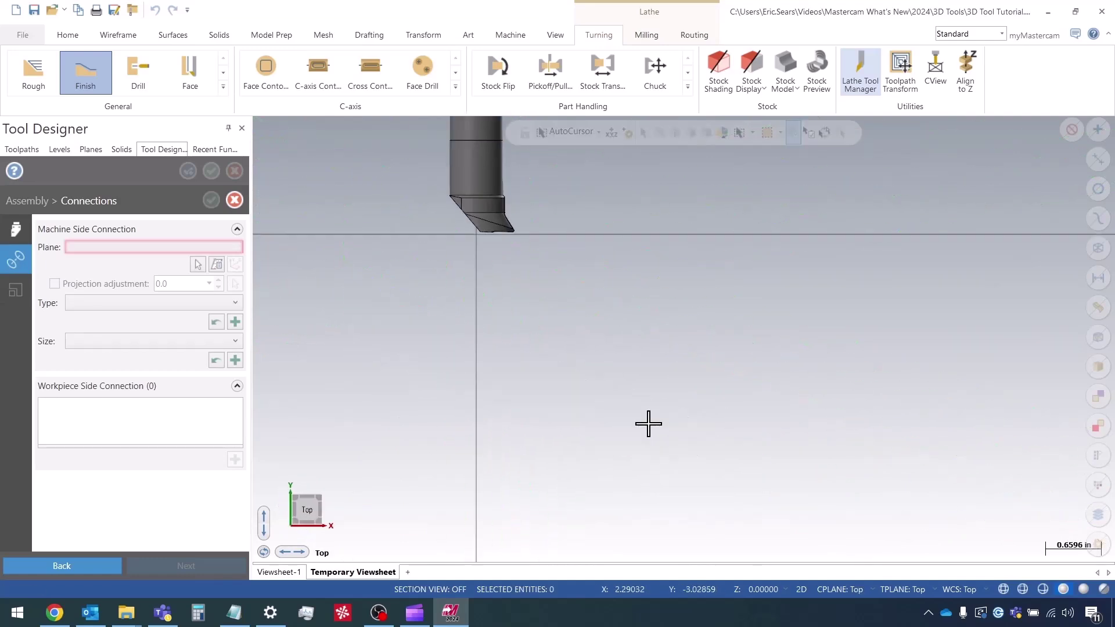
{"action": "scroll", "coordinate": [521, 299], "scroll_direction": "down", "scroll_amount": 1}
{"action": "scroll", "coordinate": [706, 537], "scroll_direction": "up", "scroll_amount": 2}
{"action": "scroll", "coordinate": [674, 503], "scroll_direction": "down", "scroll_amount": 1}
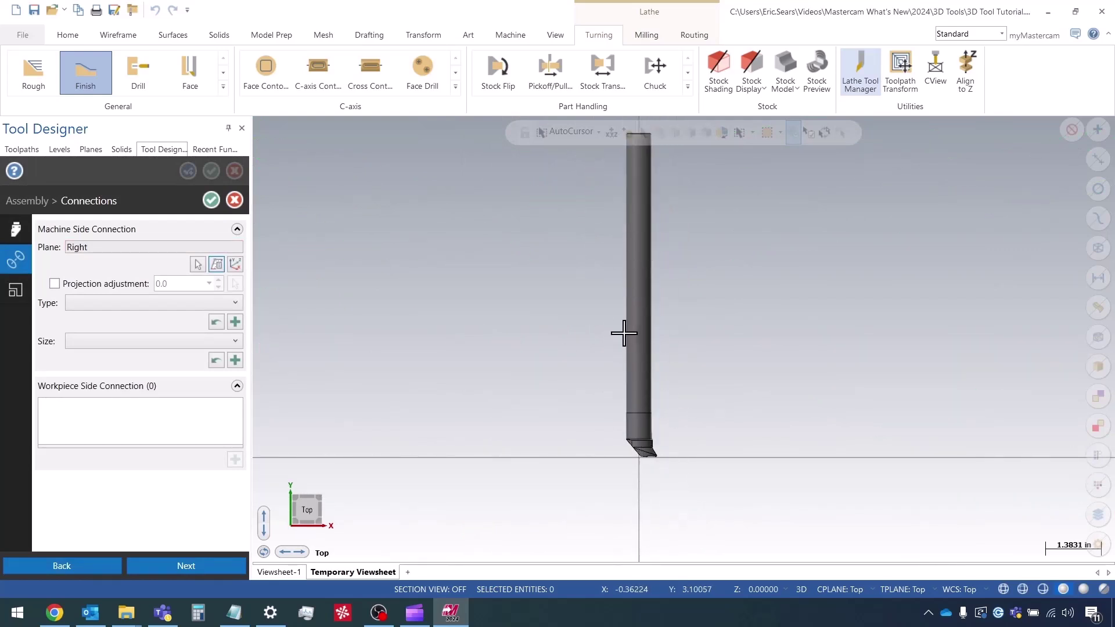
{"action": "left_click", "coordinate": [196, 568]}
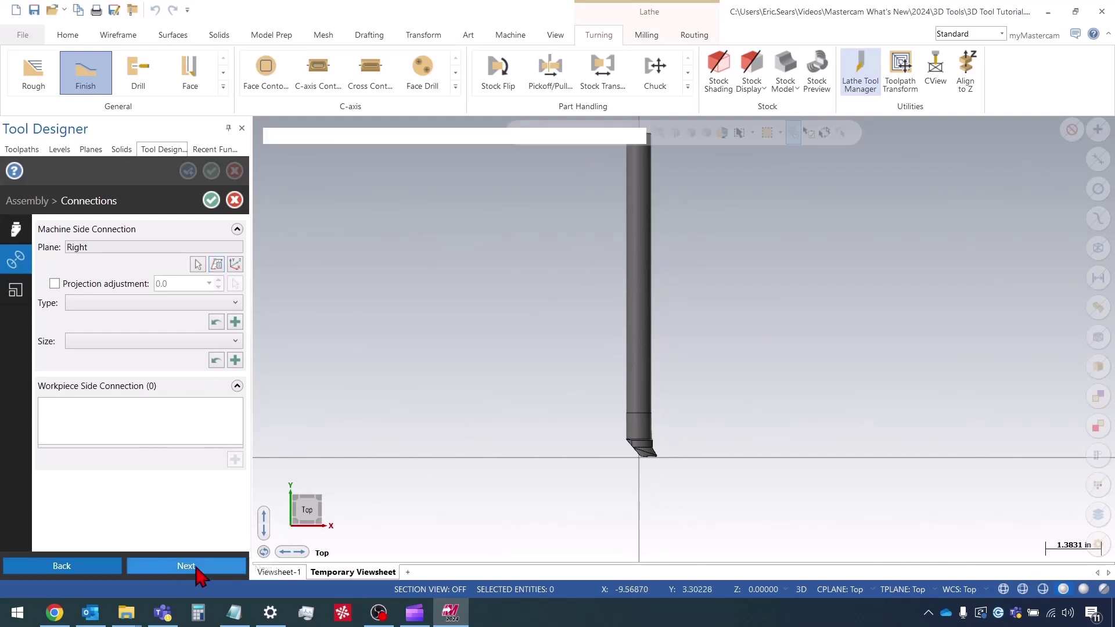
{"action": "left_click", "coordinate": [211, 202]}
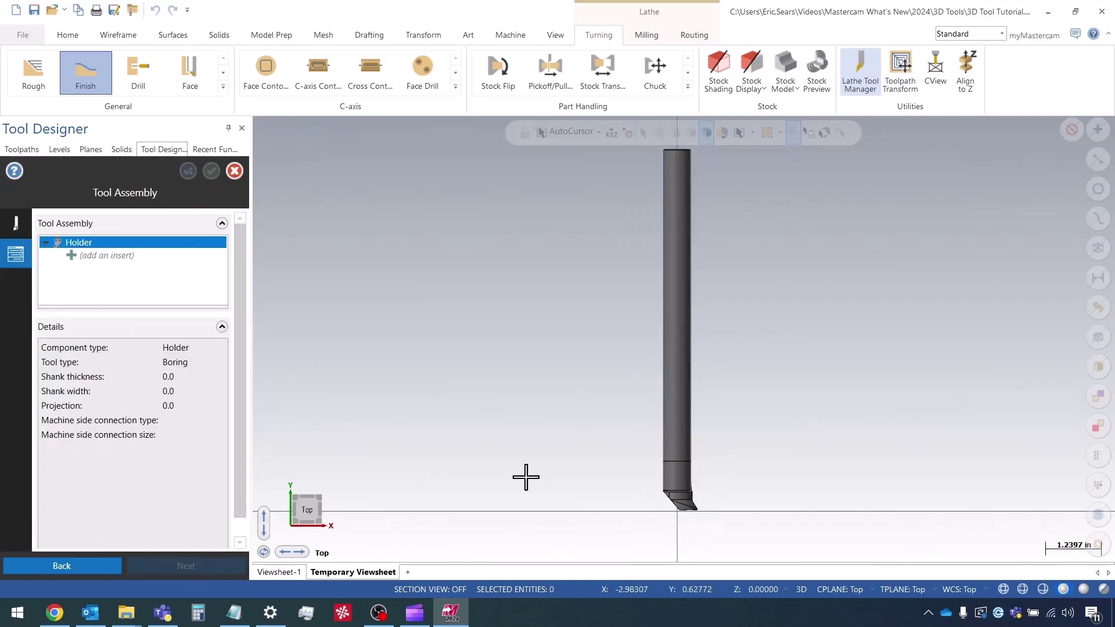
Add an insert to the holder using the yellow CUT insert solid at the tip of the boring bar.
{"action": "right_click", "coordinate": [105, 257]}
{"action": "left_click", "coordinate": [169, 269]}
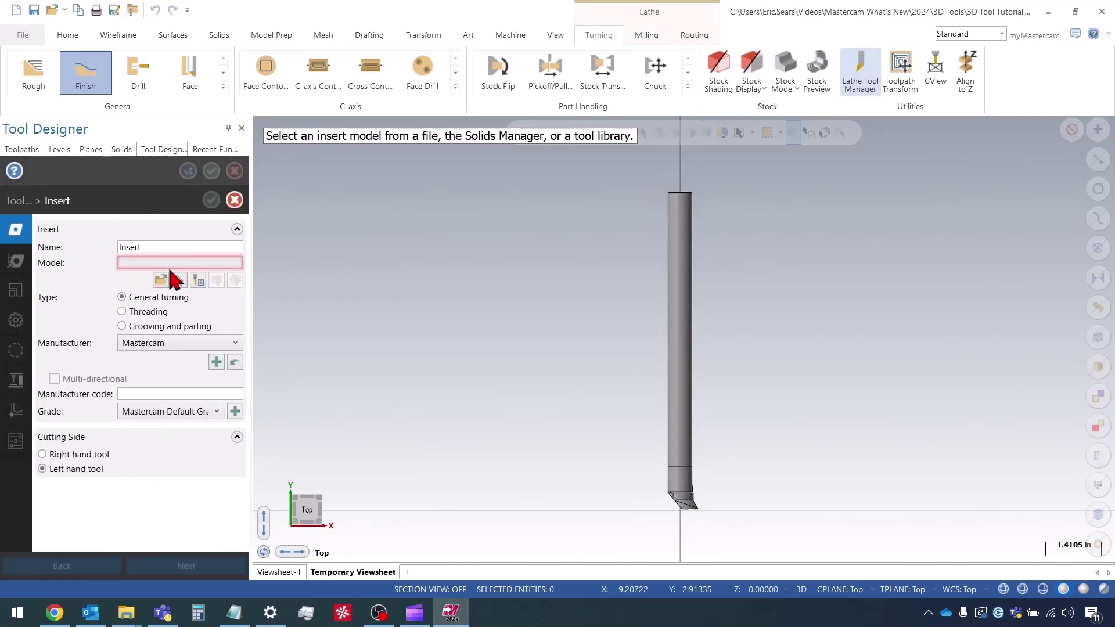
{"action": "left_click", "coordinate": [180, 279]}
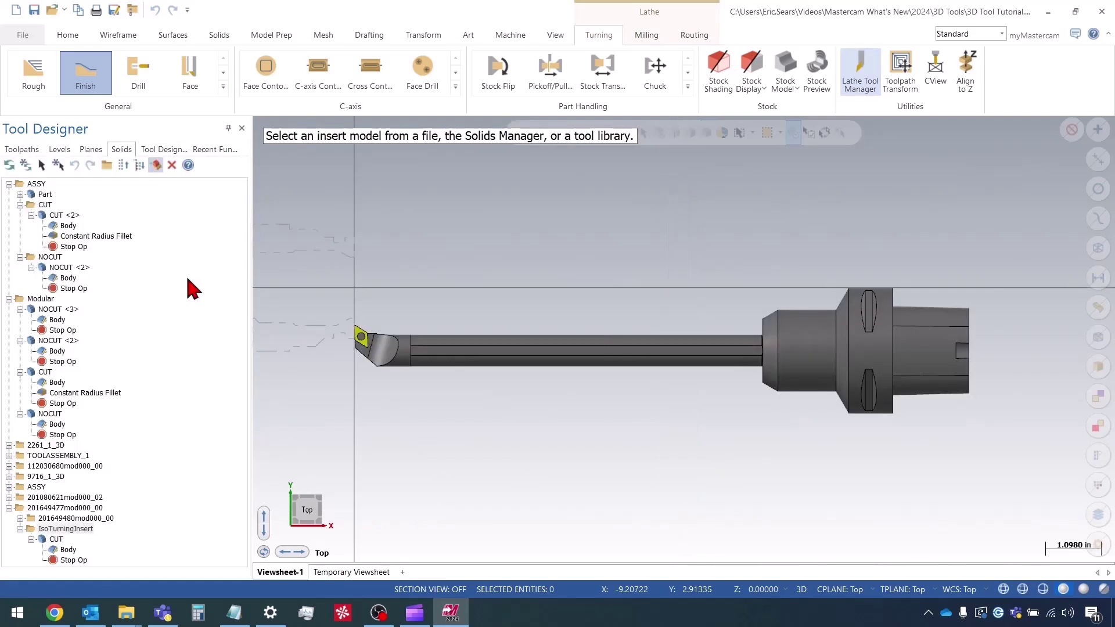
{"action": "left_click", "coordinate": [356, 333]}
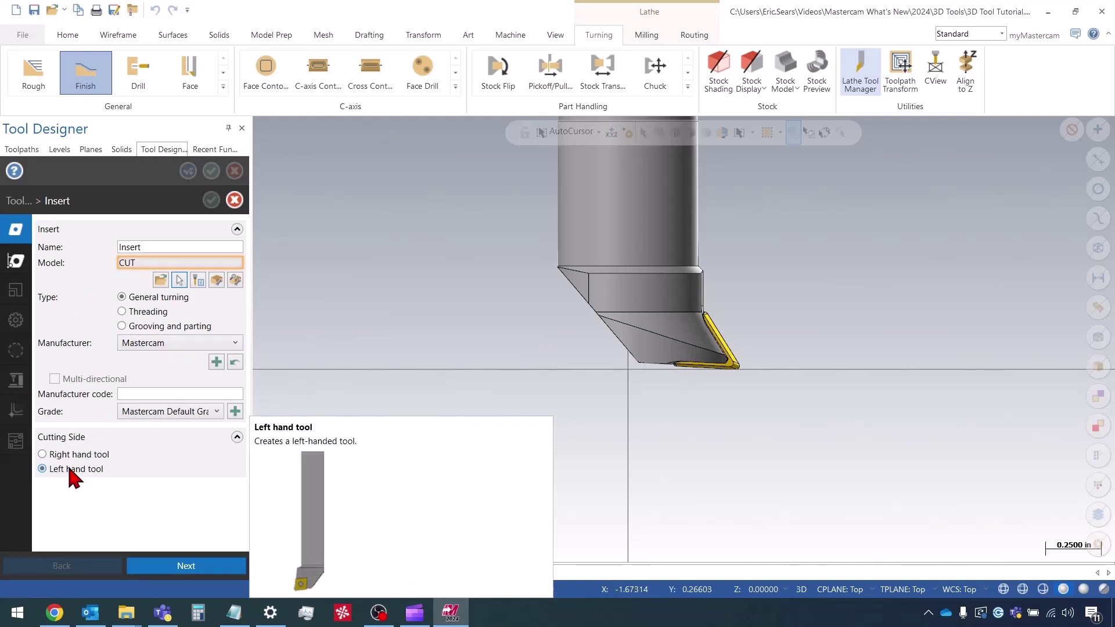
Define the insert's corner radius as 0.01575 from its rounded nose face in the cutting definition.
{"action": "left_click", "coordinate": [198, 567]}
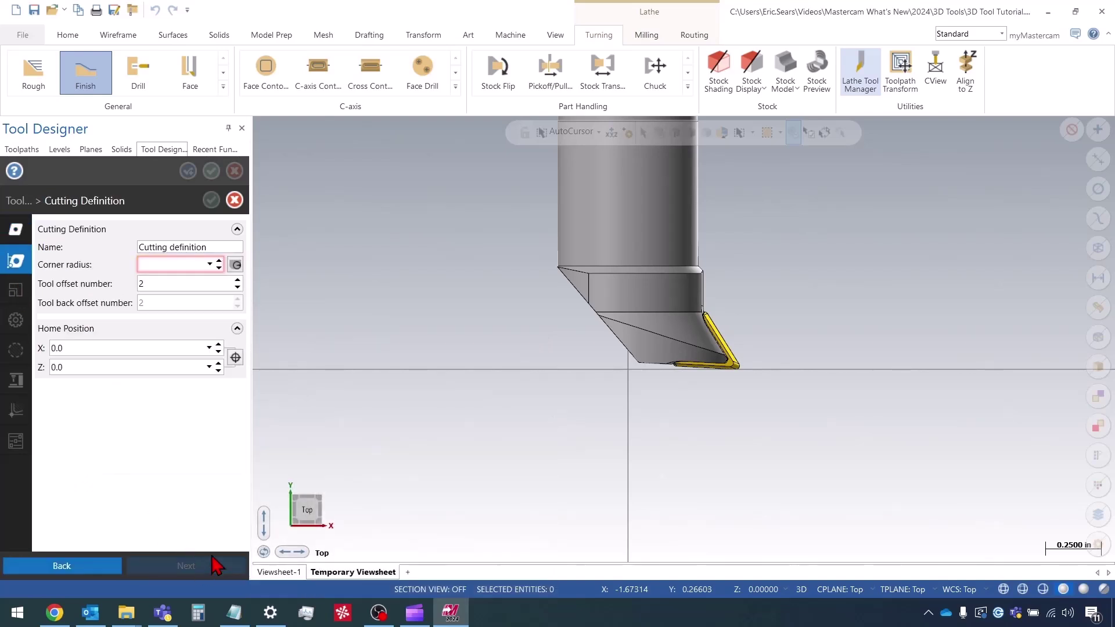
{"action": "left_click", "coordinate": [235, 265]}
{"action": "middle_click_drag", "start_coordinate": [705, 358], "coordinate": [574, 268]}
{"action": "scroll", "coordinate": [734, 378], "scroll_direction": "up", "scroll_amount": 6}
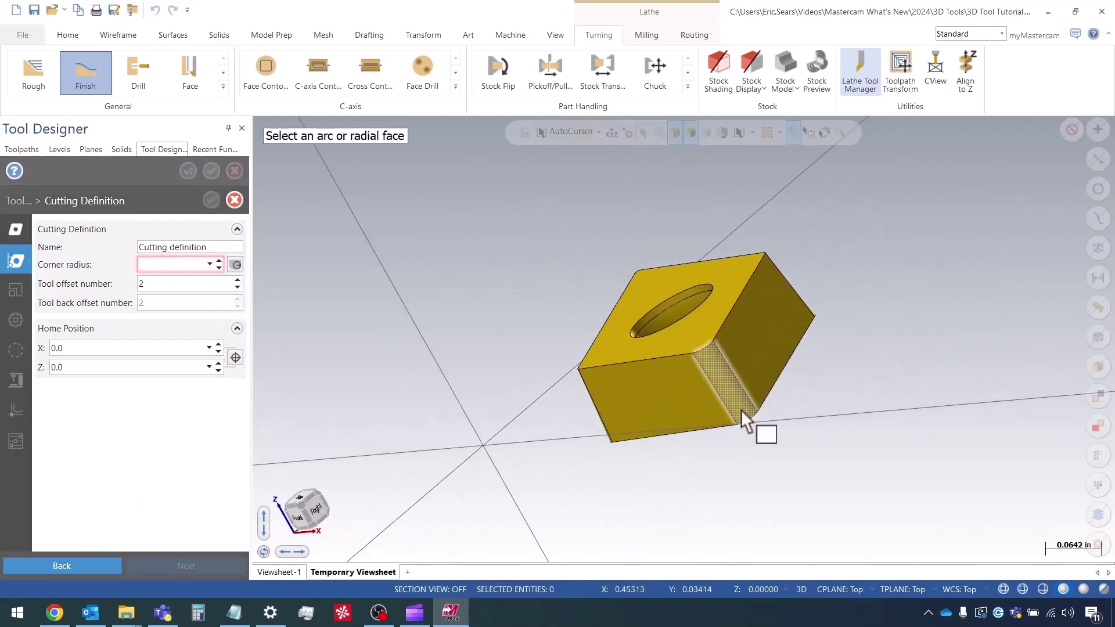
{"action": "left_click", "coordinate": [740, 410]}
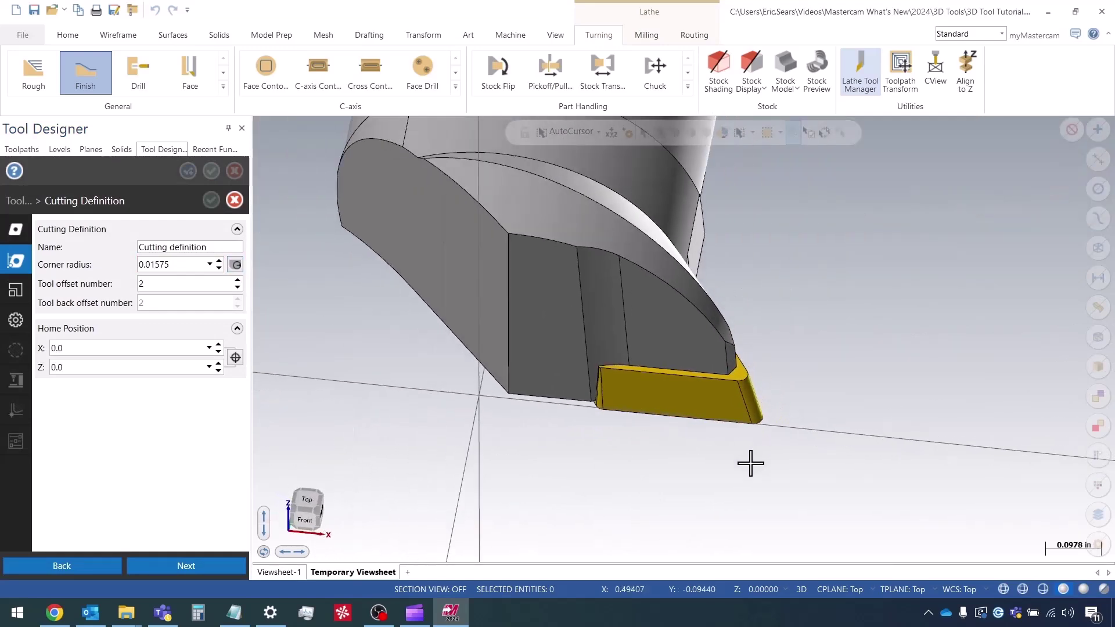
Check the insert's seating in the holder pocket and accept the mating.
{"action": "left_click", "coordinate": [186, 566]}
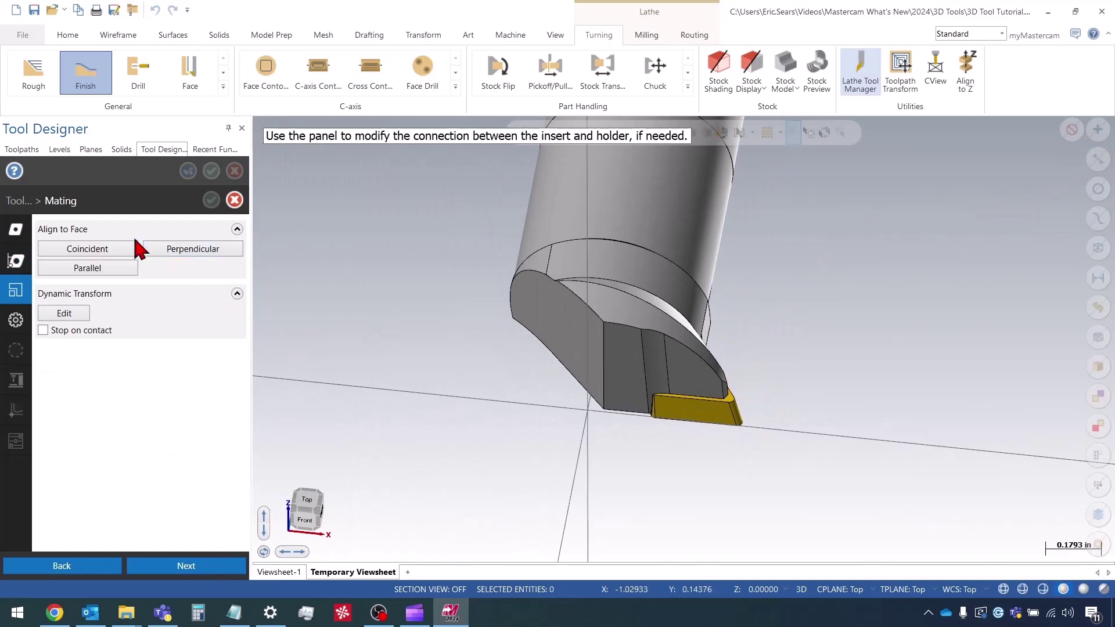
{"action": "middle_click_drag", "start_coordinate": [597, 349], "coordinate": [600, 284]}
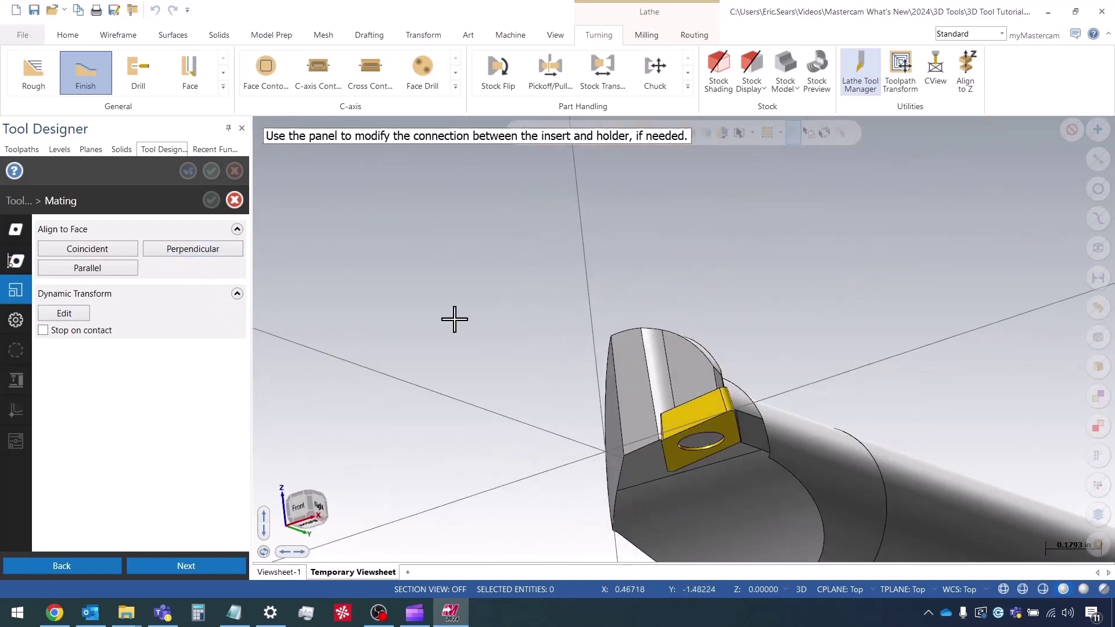
{"action": "left_click", "coordinate": [194, 569]}
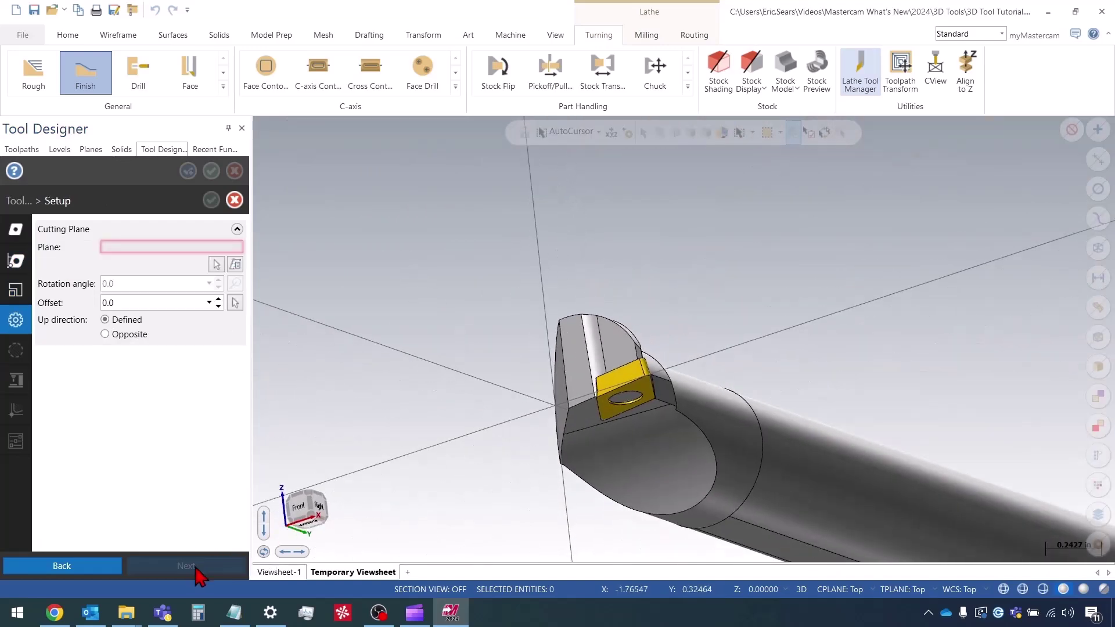
Define the cutting plane of the boring bar insert by choosing the named plane Bottom.
{"action": "middle_click_drag", "start_coordinate": [625, 383], "coordinate": [530, 411]}
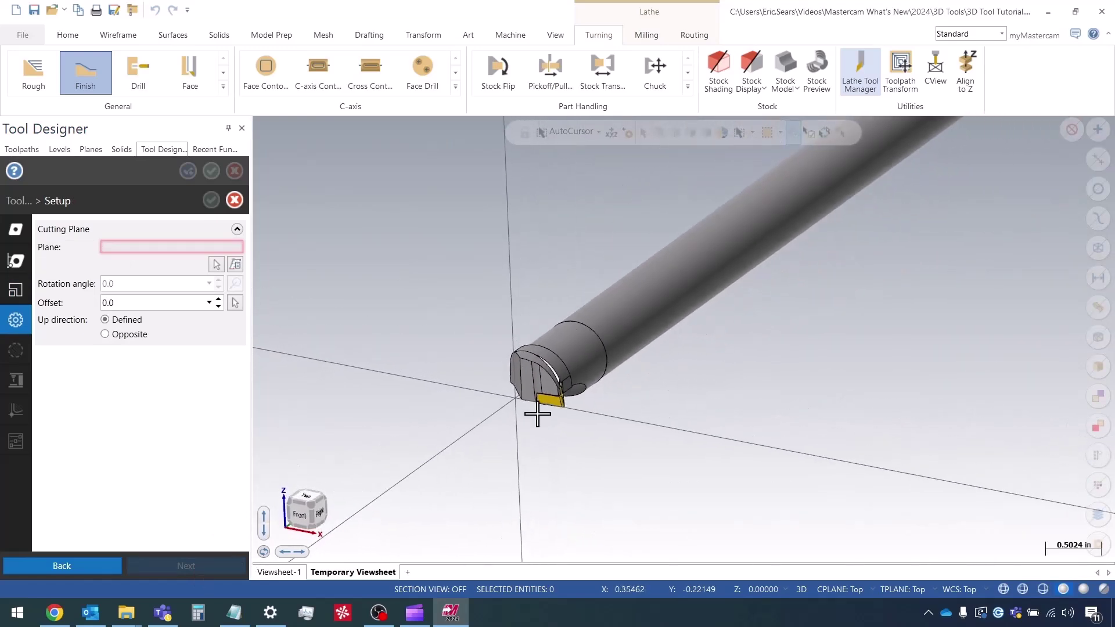
{"action": "middle_click_drag", "start_coordinate": [592, 363], "coordinate": [666, 323]}
{"action": "scroll", "coordinate": [570, 372], "scroll_direction": "up", "scroll_amount": 6}
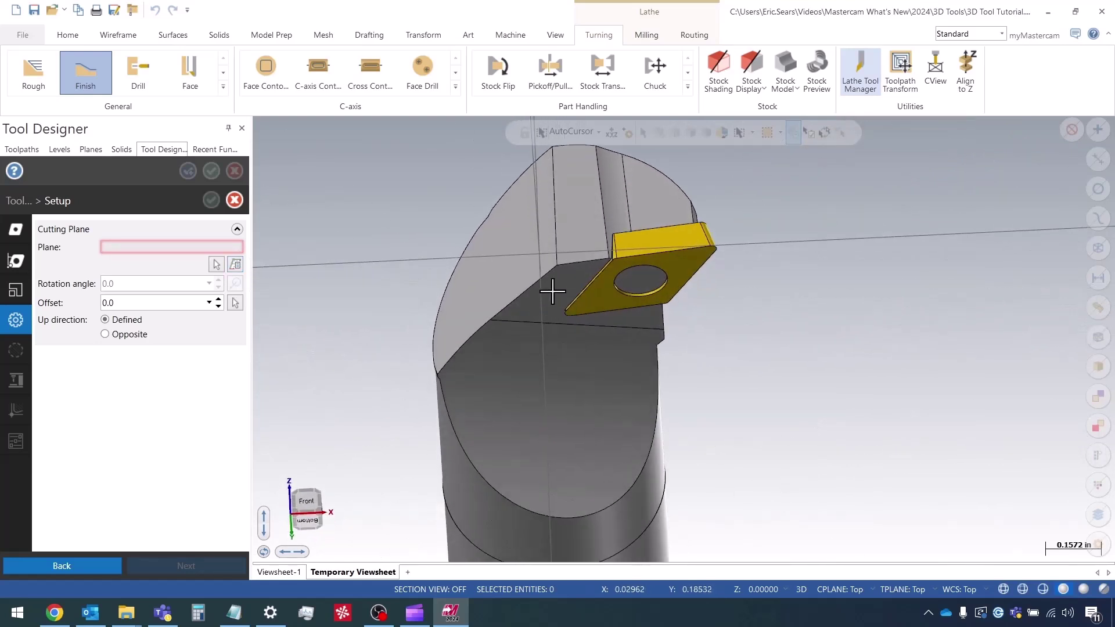
{"action": "scroll", "coordinate": [543, 305], "scroll_direction": "down", "scroll_amount": 2}
{"action": "scroll", "coordinate": [544, 305], "scroll_direction": "down", "scroll_amount": 1}
{"action": "middle_click_drag", "start_coordinate": [544, 306], "coordinate": [446, 378]}
{"action": "scroll", "coordinate": [446, 378], "scroll_direction": "down", "scroll_amount": 6}
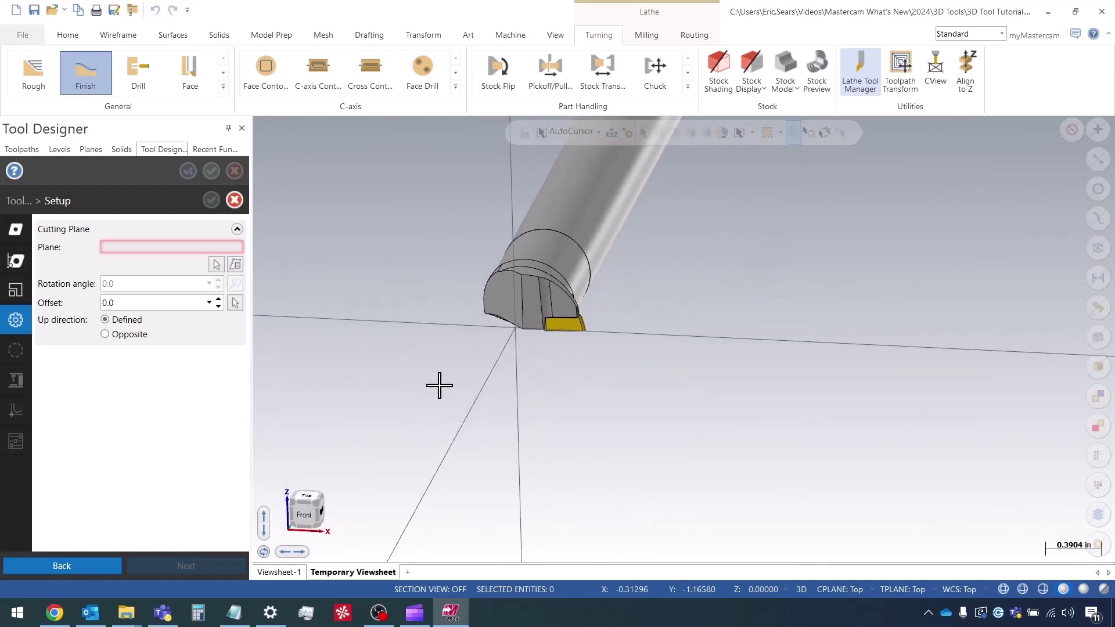
{"action": "scroll", "coordinate": [600, 352], "scroll_direction": "up", "scroll_amount": 1}
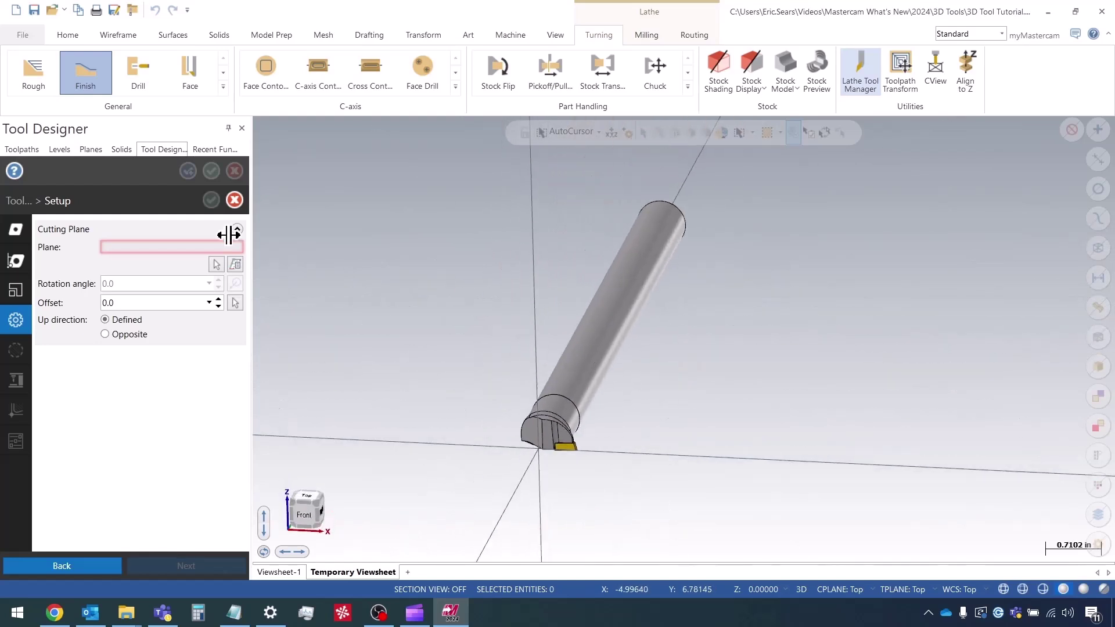
{"action": "left_click", "coordinate": [235, 265]}
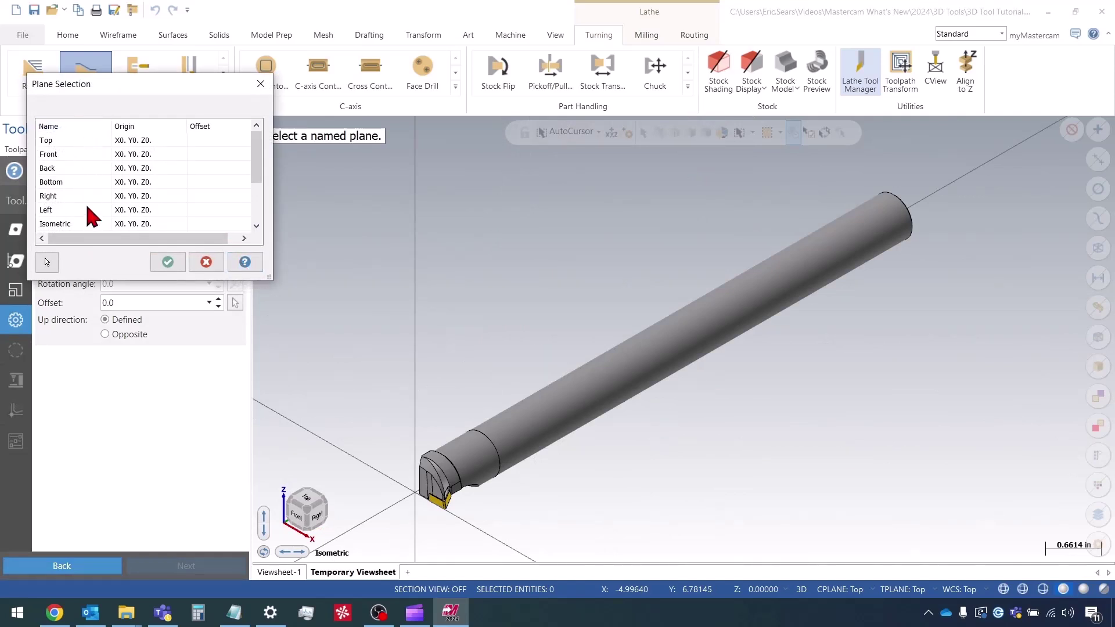
{"action": "left_click", "coordinate": [65, 184]}
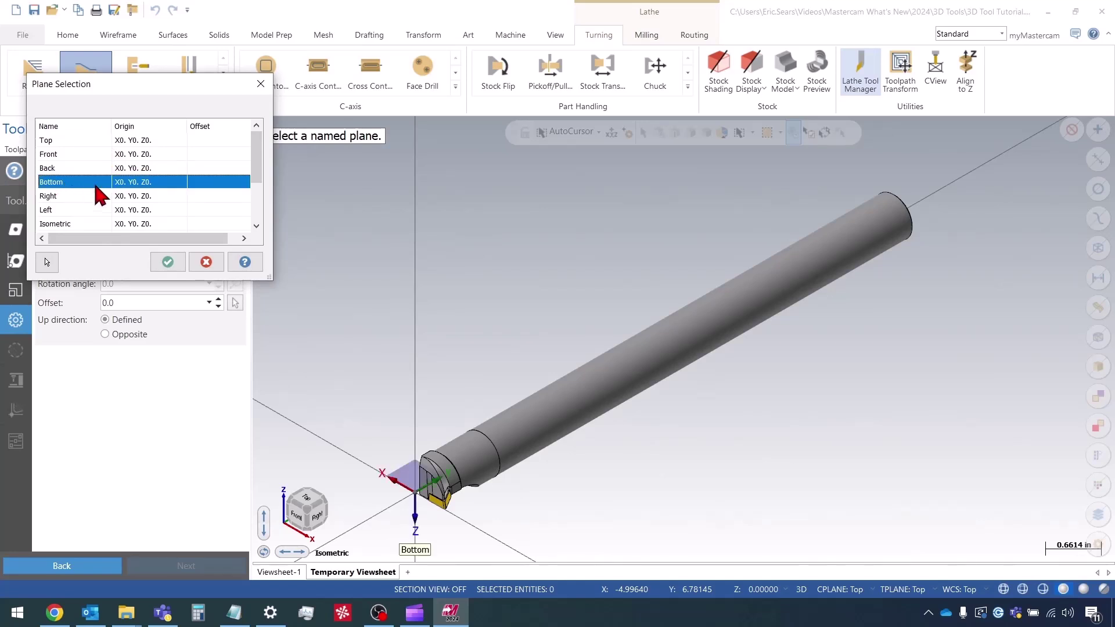
{"action": "left_click", "coordinate": [167, 263]}
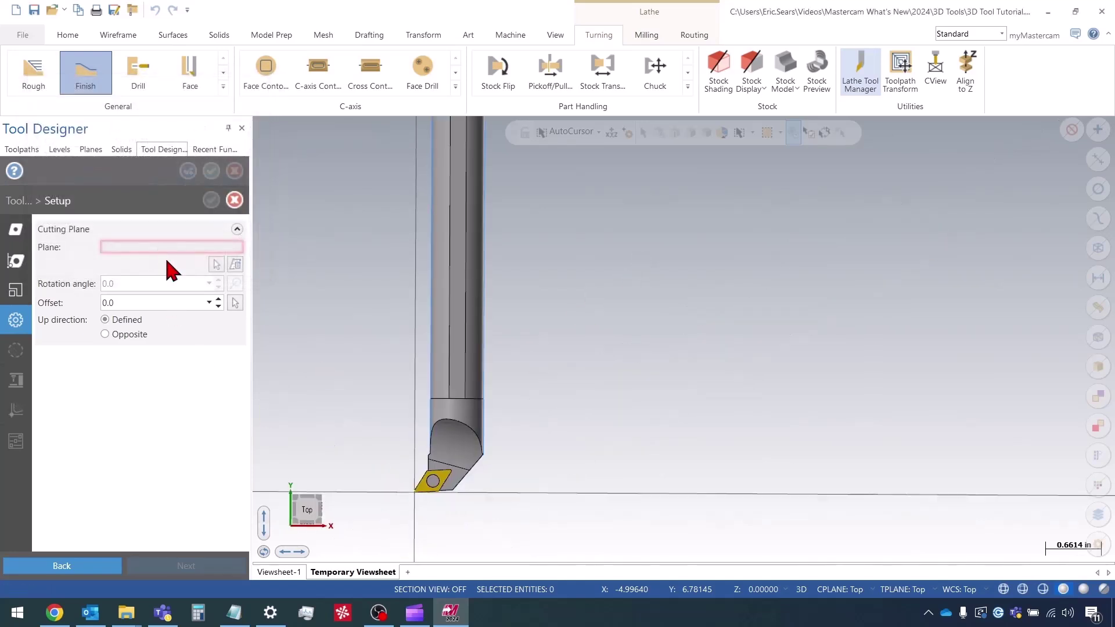
Examine the insert up direction and how the boundary on the cutting plane follows the insert's rounded nose.
{"action": "scroll", "coordinate": [394, 519], "scroll_direction": "up", "scroll_amount": 3}
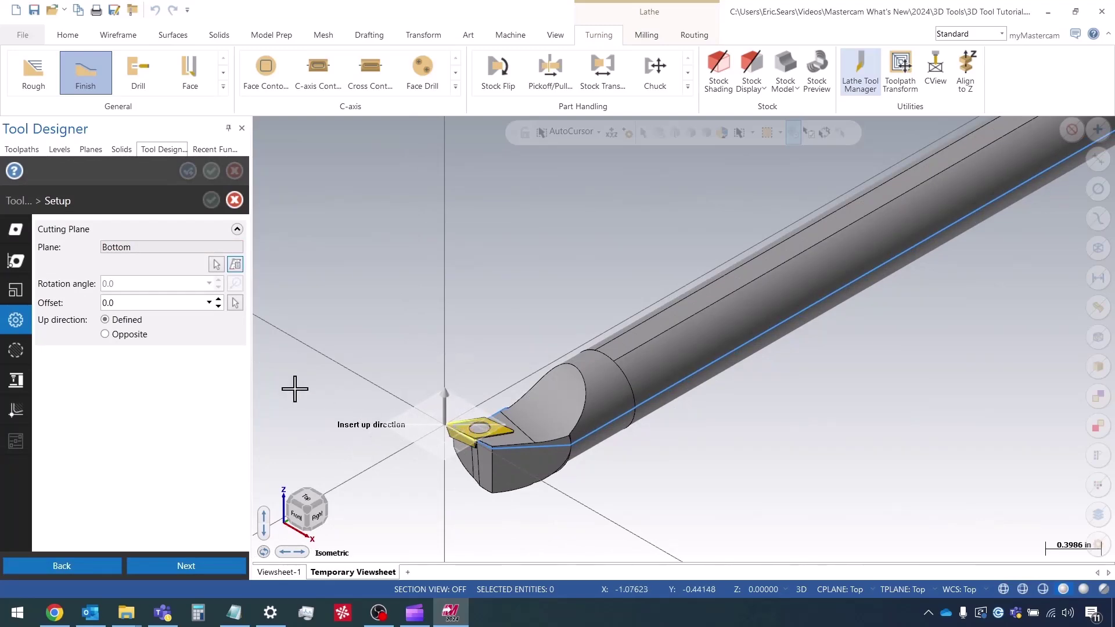
{"action": "scroll", "coordinate": [392, 388], "scroll_direction": "up", "scroll_amount": 10}
{"action": "scroll", "coordinate": [408, 396], "scroll_direction": "up", "scroll_amount": 4}
{"action": "middle_click_drag", "start_coordinate": [408, 398], "coordinate": [581, 406]}
{"action": "scroll", "coordinate": [274, 390], "scroll_direction": "up", "scroll_amount": 1}
{"action": "middle_click_drag", "start_coordinate": [273, 390], "coordinate": [621, 363]}
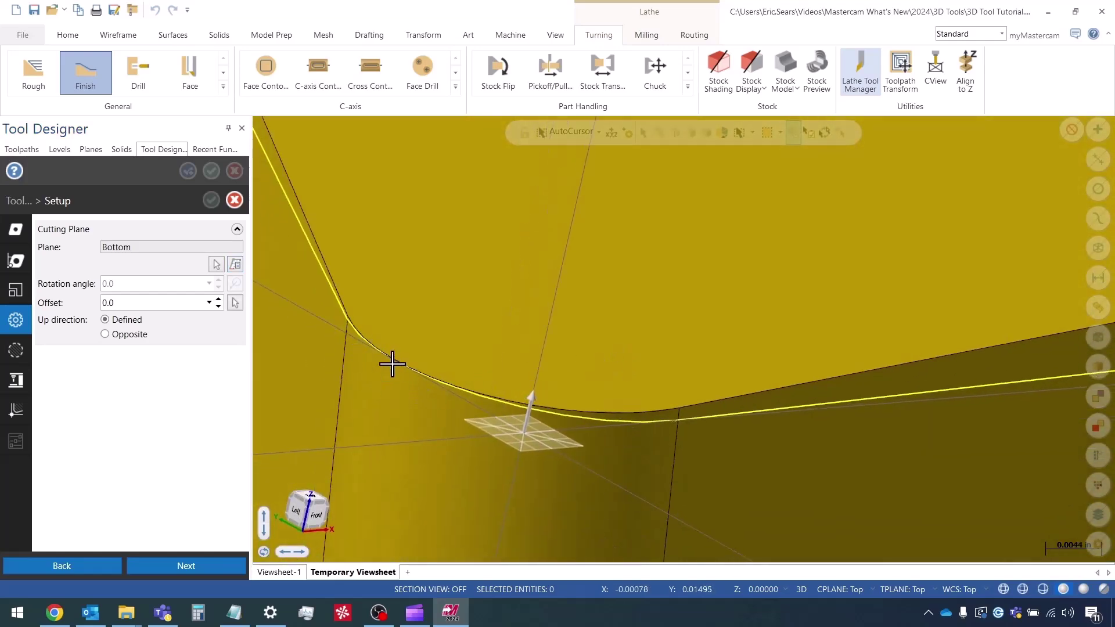
{"action": "scroll", "coordinate": [543, 356], "scroll_direction": "down", "scroll_amount": 15}
{"action": "middle_click_drag", "start_coordinate": [545, 356], "coordinate": [437, 382]}
{"action": "scroll", "coordinate": [909, 520], "scroll_direction": "down", "scroll_amount": 3}
{"action": "scroll", "coordinate": [531, 323], "scroll_direction": "up", "scroll_amount": 1}
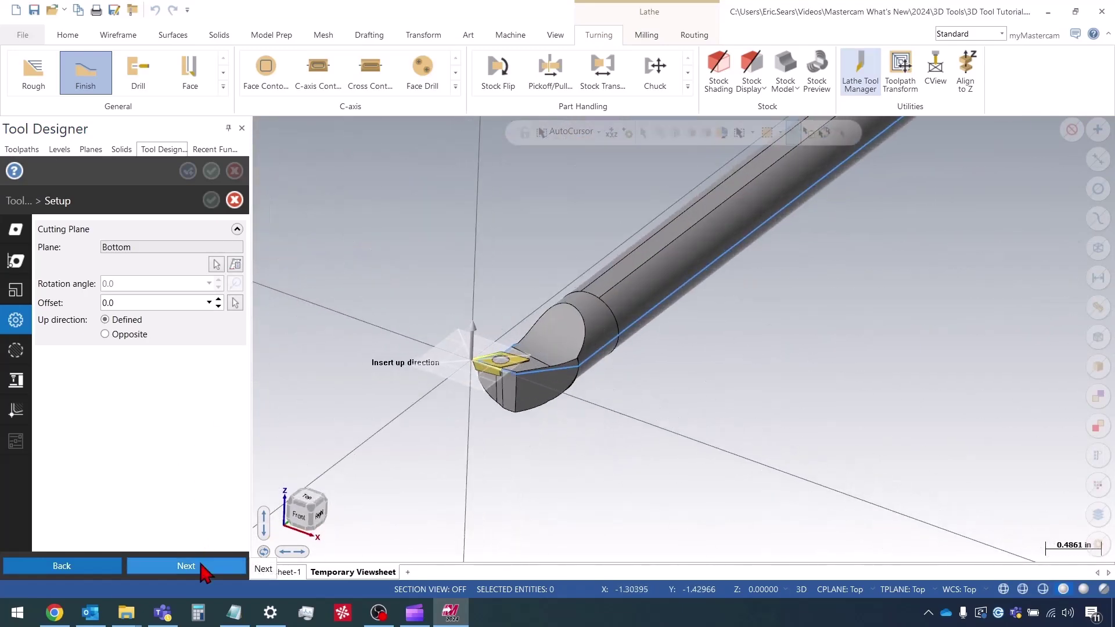
Accept the cutting plane and the defined boundary, and set the mounting position to horizontal and reversed.
{"action": "left_click", "coordinate": [201, 566]}
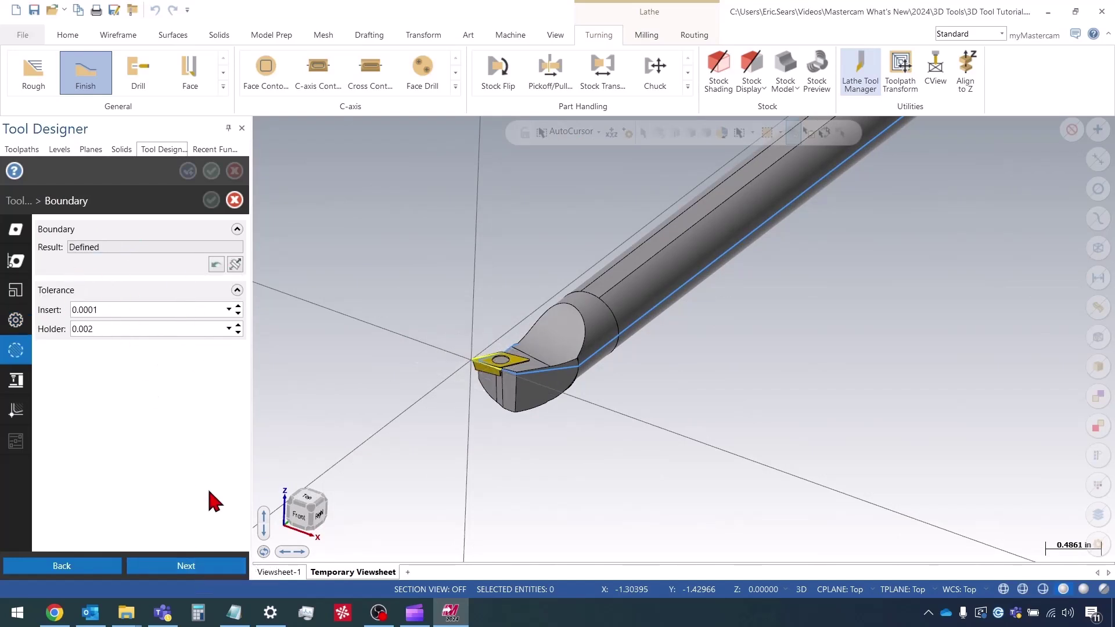
{"action": "left_click", "coordinate": [225, 568]}
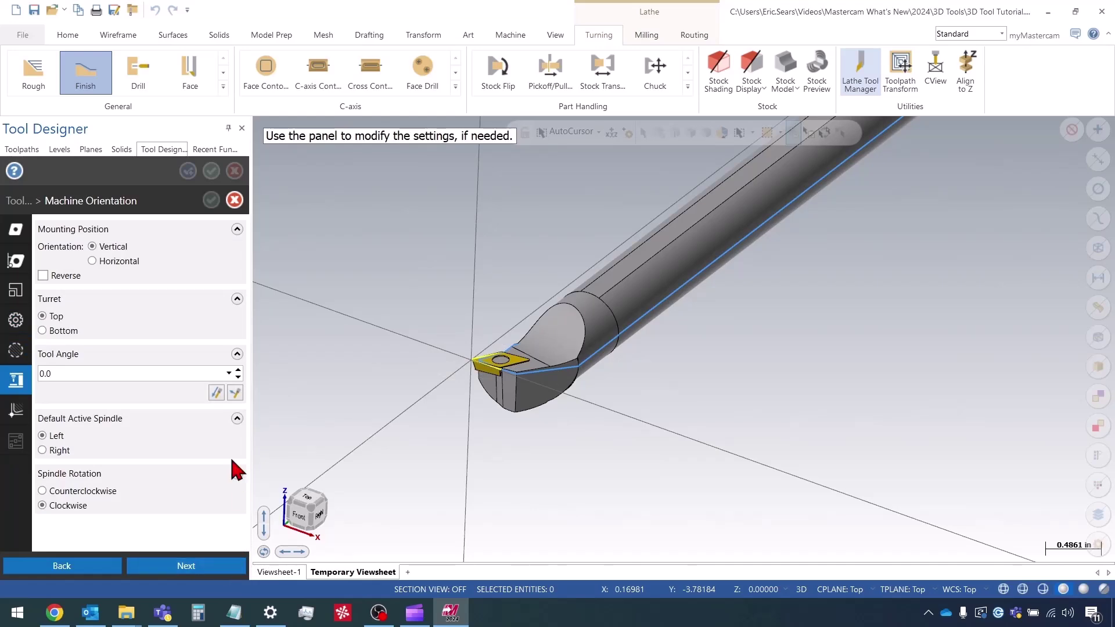
{"action": "right_click", "coordinate": [471, 334]}
{"action": "left_click", "coordinate": [509, 410]}
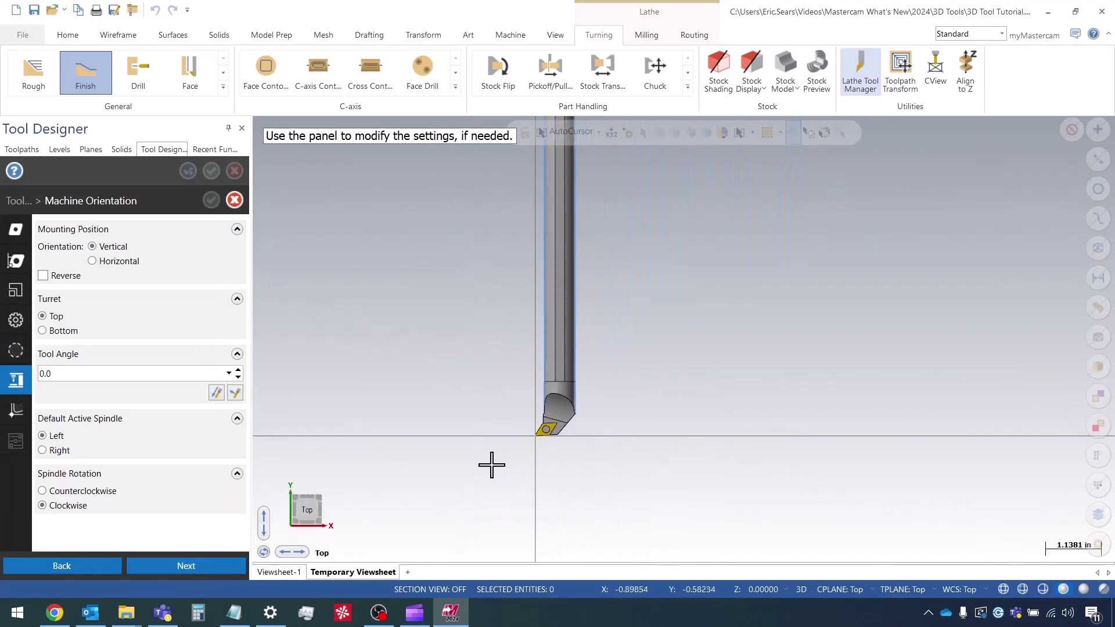
{"action": "scroll", "coordinate": [491, 465], "scroll_direction": "down", "scroll_amount": 2}
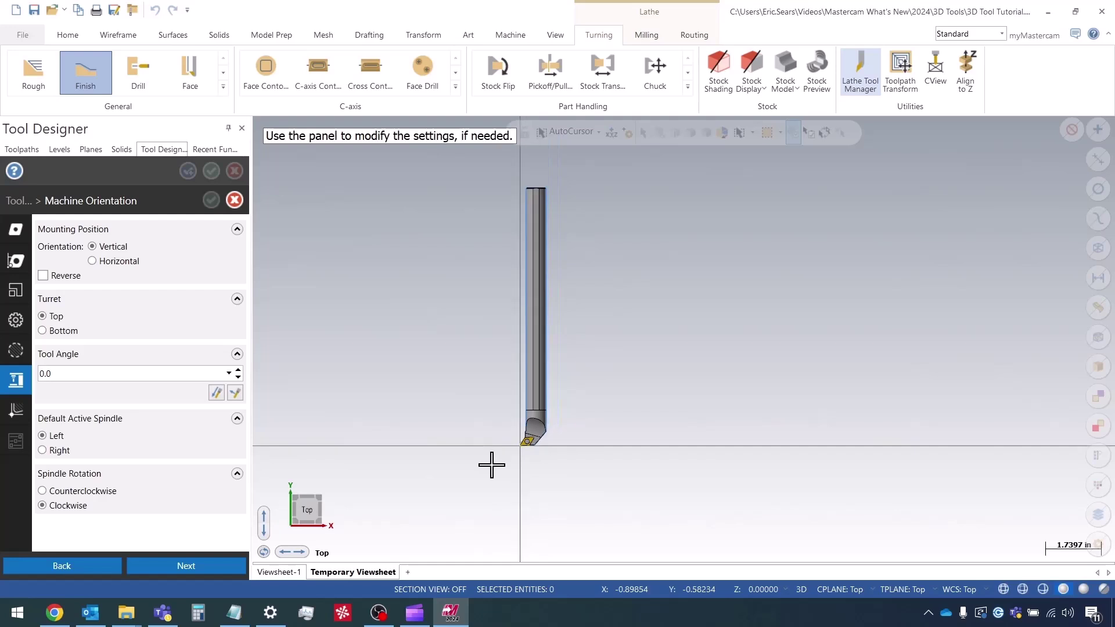
{"action": "left_click", "coordinate": [123, 261]}
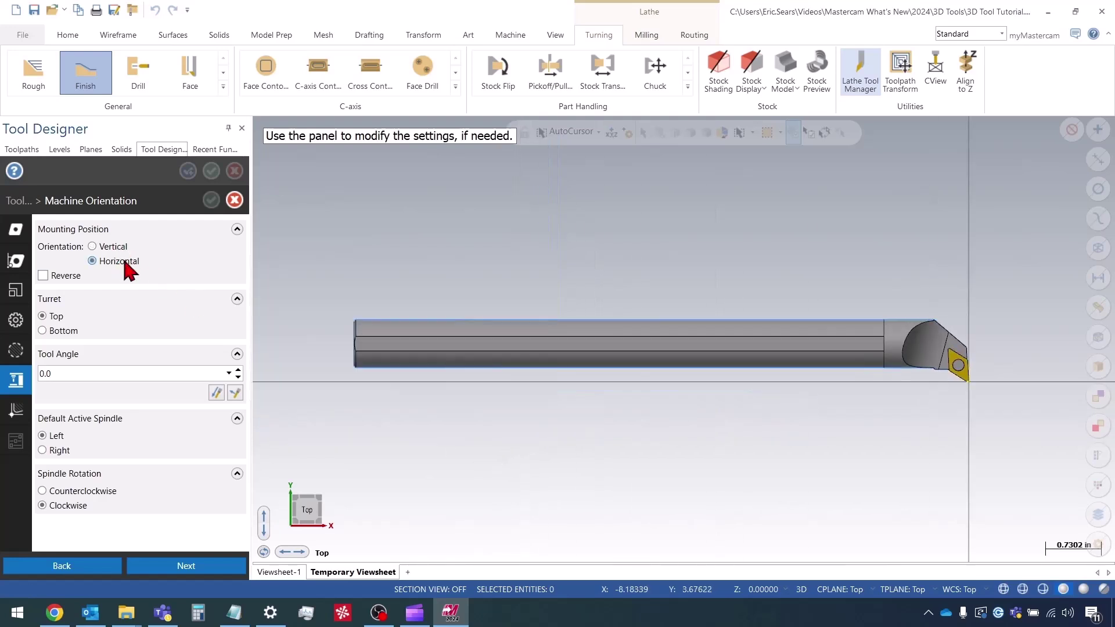
{"action": "scroll", "coordinate": [350, 263], "scroll_direction": "down", "scroll_amount": 1}
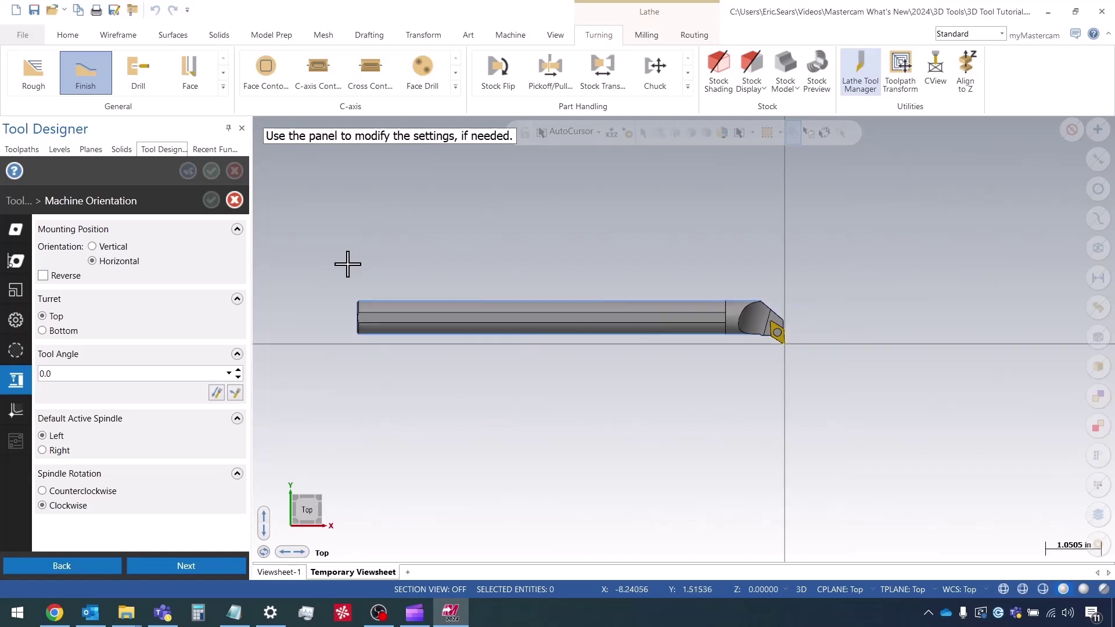
{"action": "scroll", "coordinate": [936, 398], "scroll_direction": "up", "scroll_amount": 1}
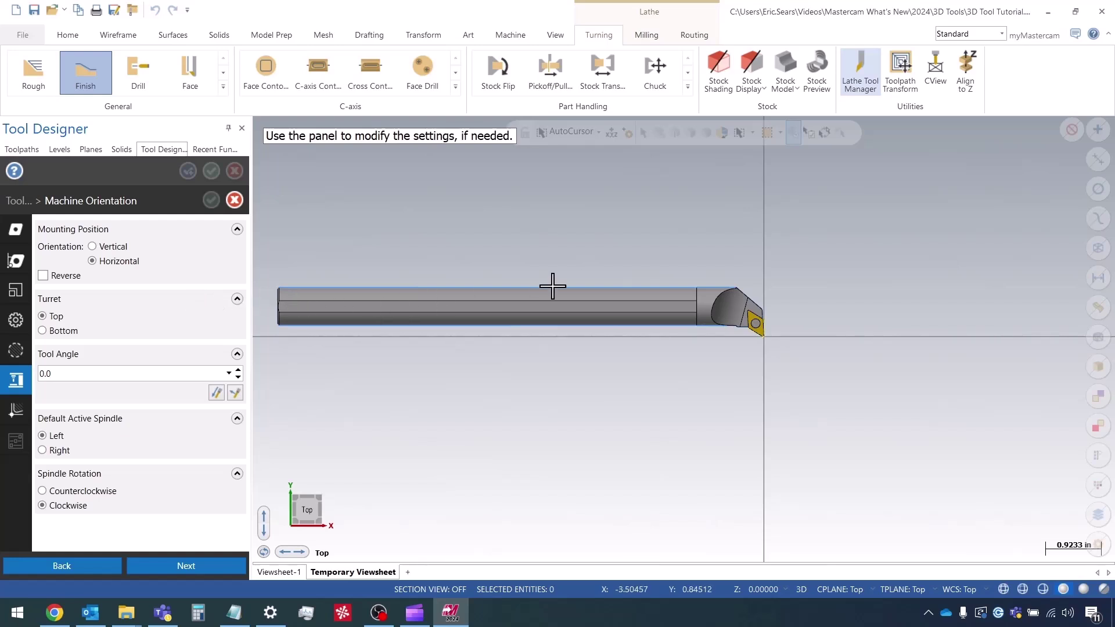
{"action": "left_click", "coordinate": [74, 277]}
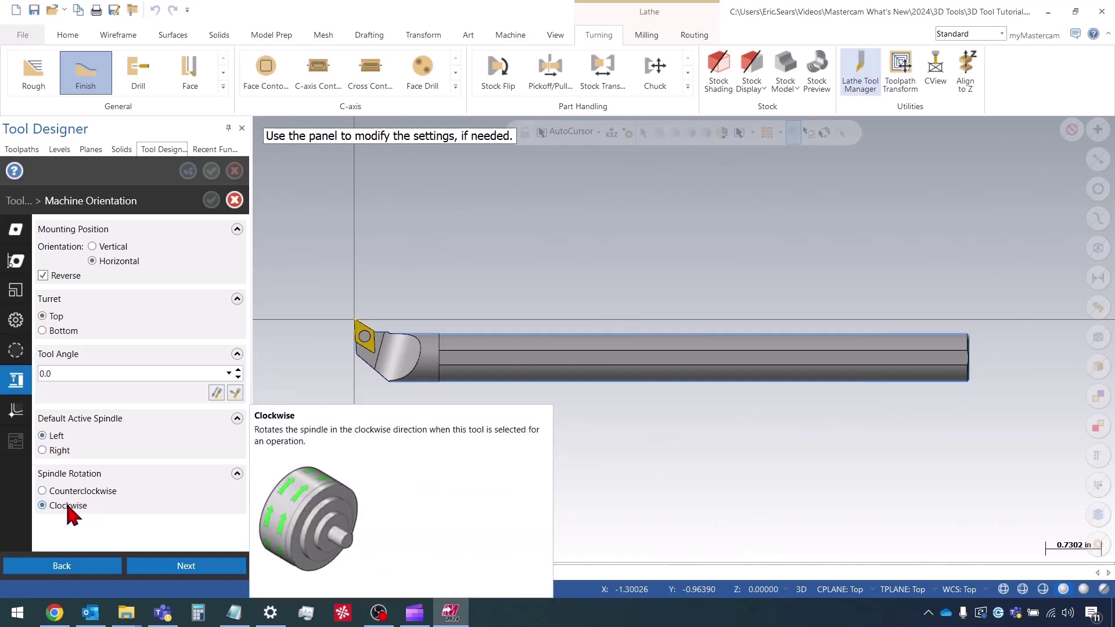
{"action": "left_click", "coordinate": [207, 569]}
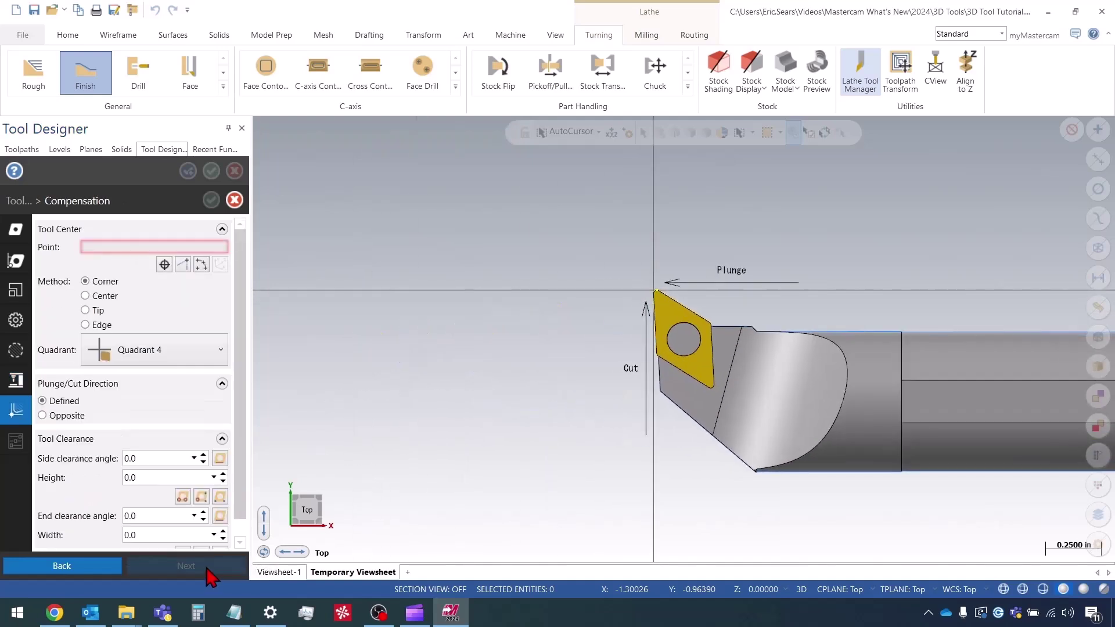
Define the tool center point from the insert's near-vertical front edge and sloped upper edge that meet at the nose.
{"action": "scroll", "coordinate": [734, 308], "scroll_direction": "up", "scroll_amount": 5}
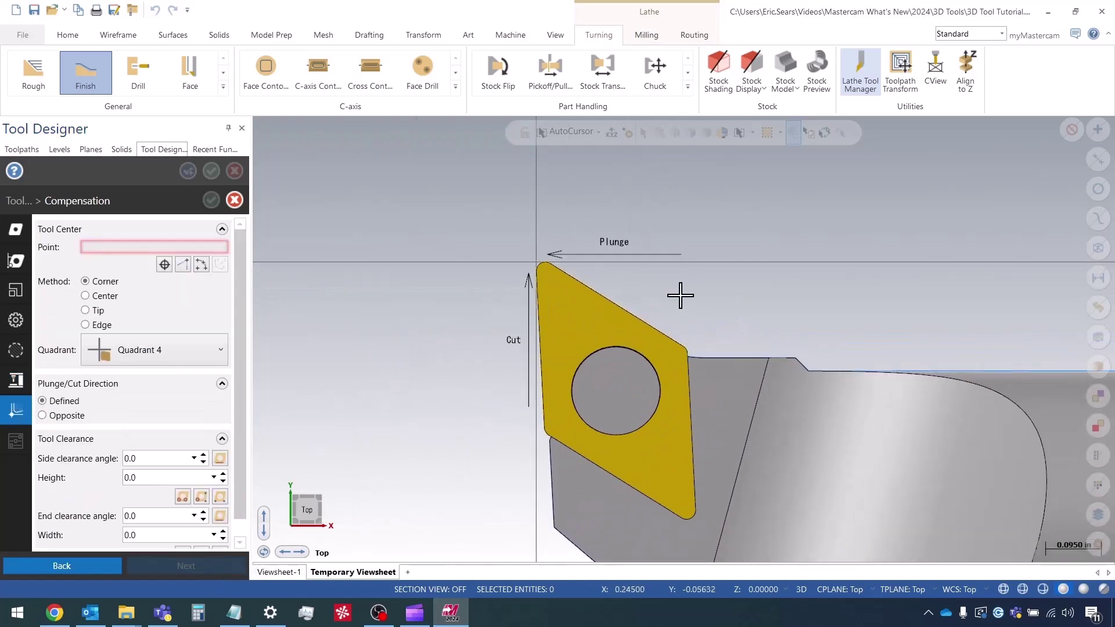
{"action": "scroll", "coordinate": [753, 347], "scroll_direction": "up", "scroll_amount": 1}
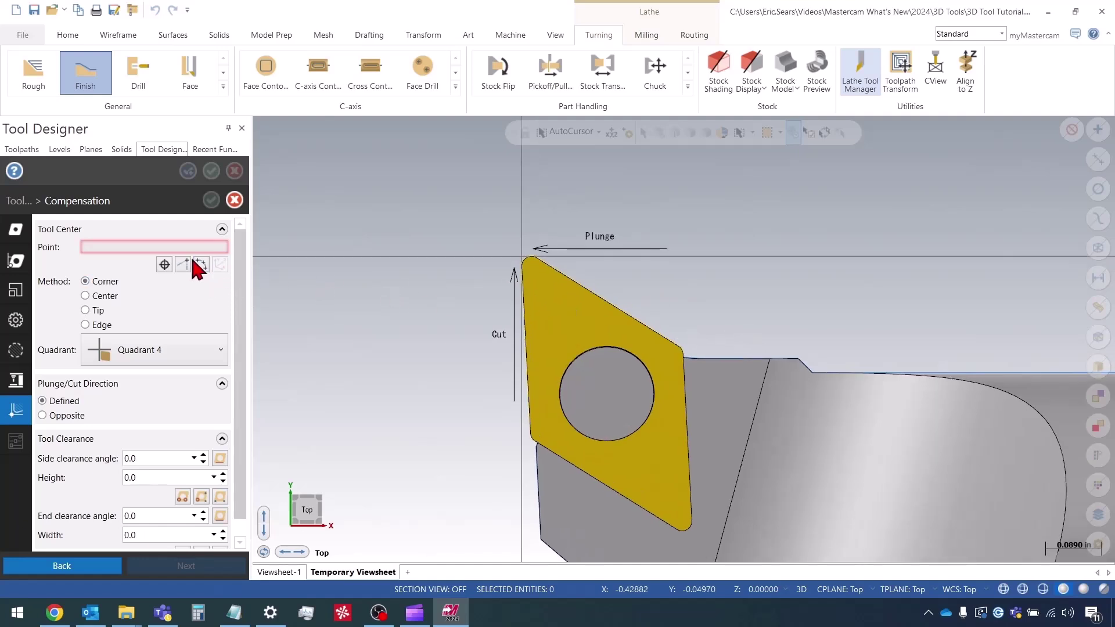
{"action": "left_click", "coordinate": [181, 263]}
{"action": "left_click", "coordinate": [529, 311]}
{"action": "left_click", "coordinate": [549, 268]}
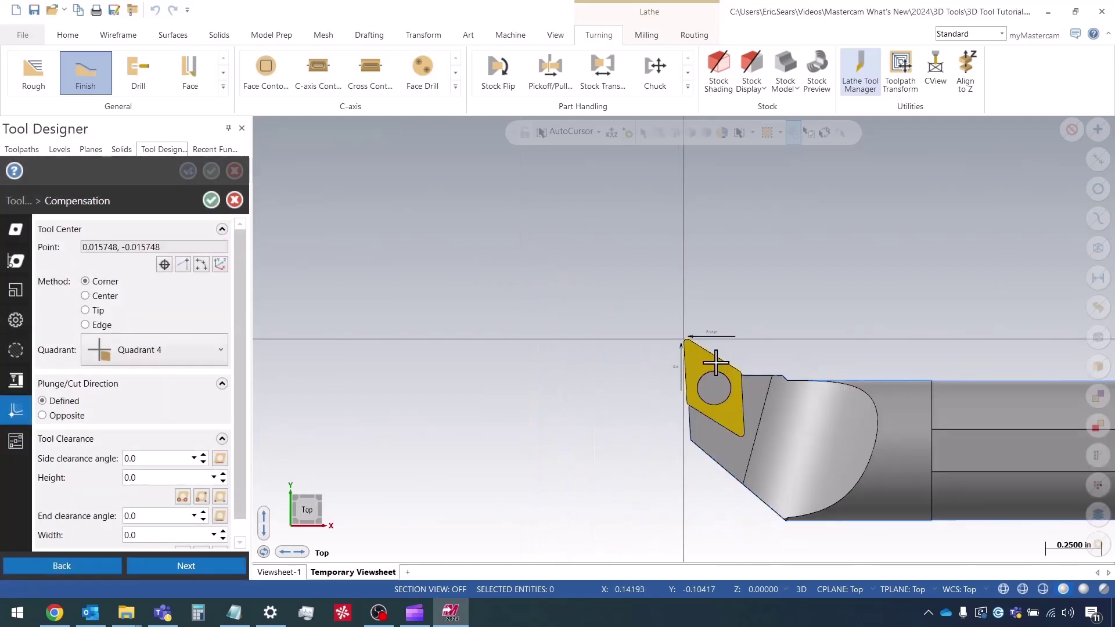
Define the side clearance angle from the insert's sloped upper edge and the end clearance angle from its near-vertical front edge.
{"action": "scroll", "coordinate": [808, 414], "scroll_direction": "up", "scroll_amount": 3}
{"action": "left_click_drag", "start_coordinate": [244, 314], "coordinate": [218, 396]}
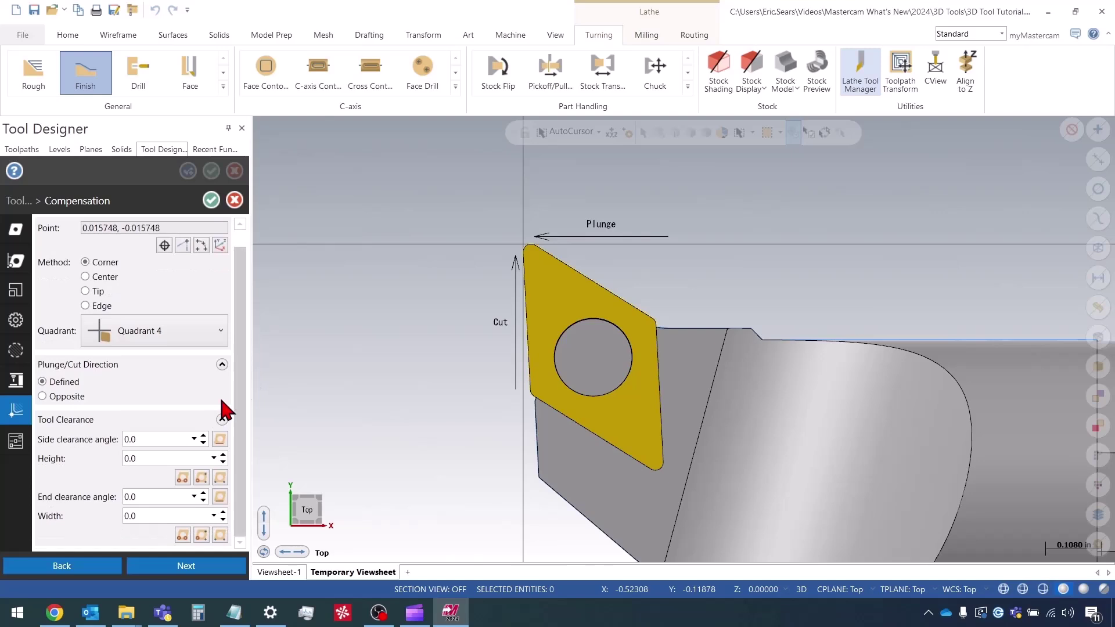
{"action": "left_click", "coordinate": [219, 439]}
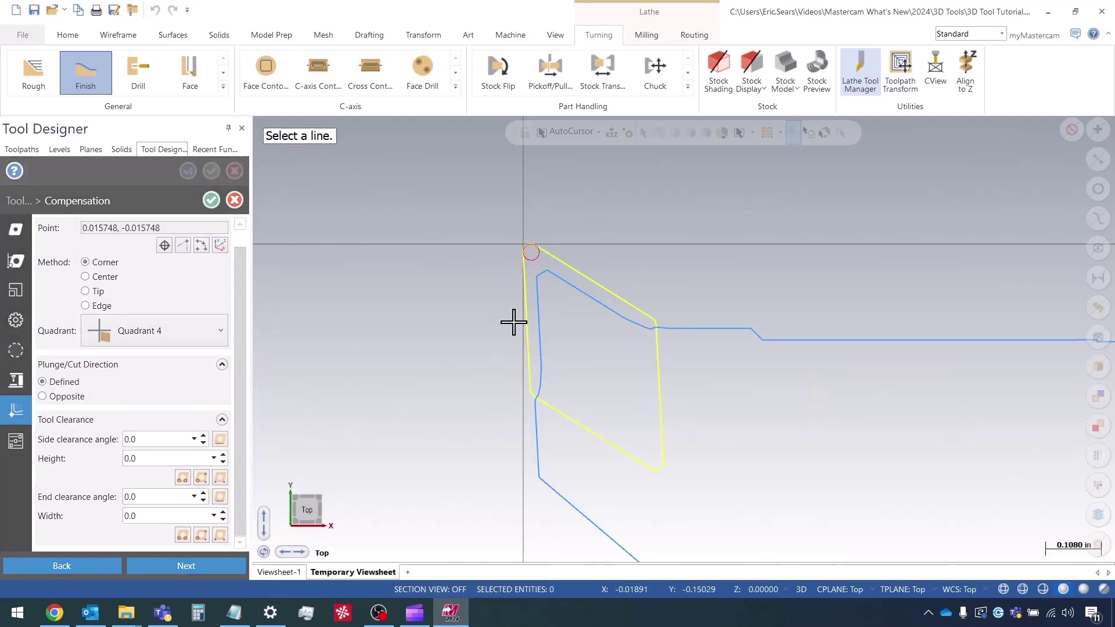
{"action": "left_click", "coordinate": [569, 263]}
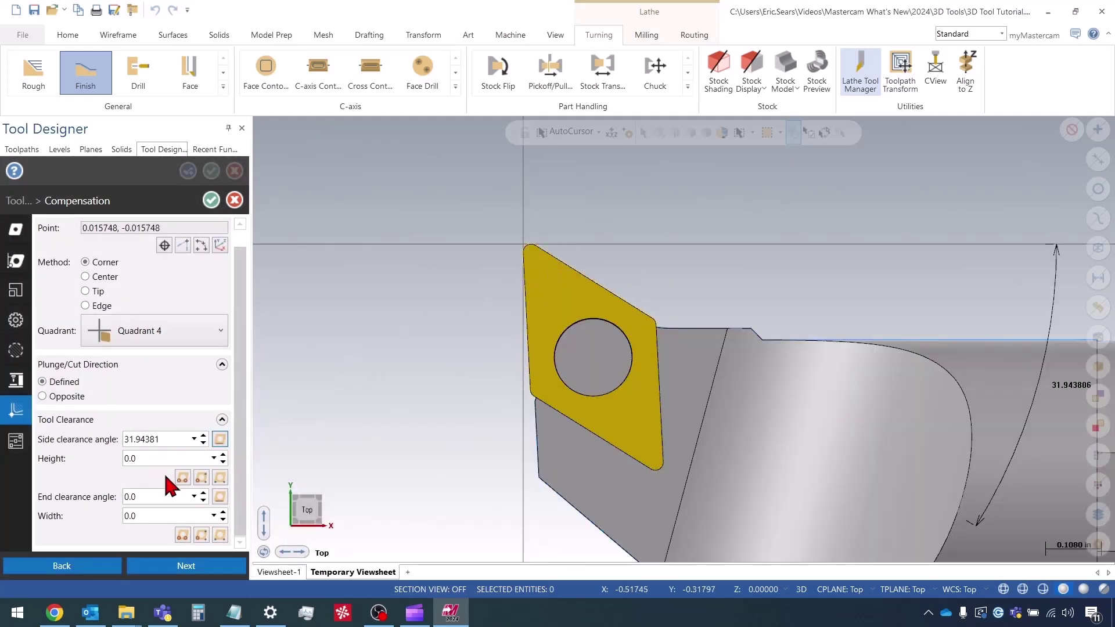
{"action": "left_click", "coordinate": [220, 496]}
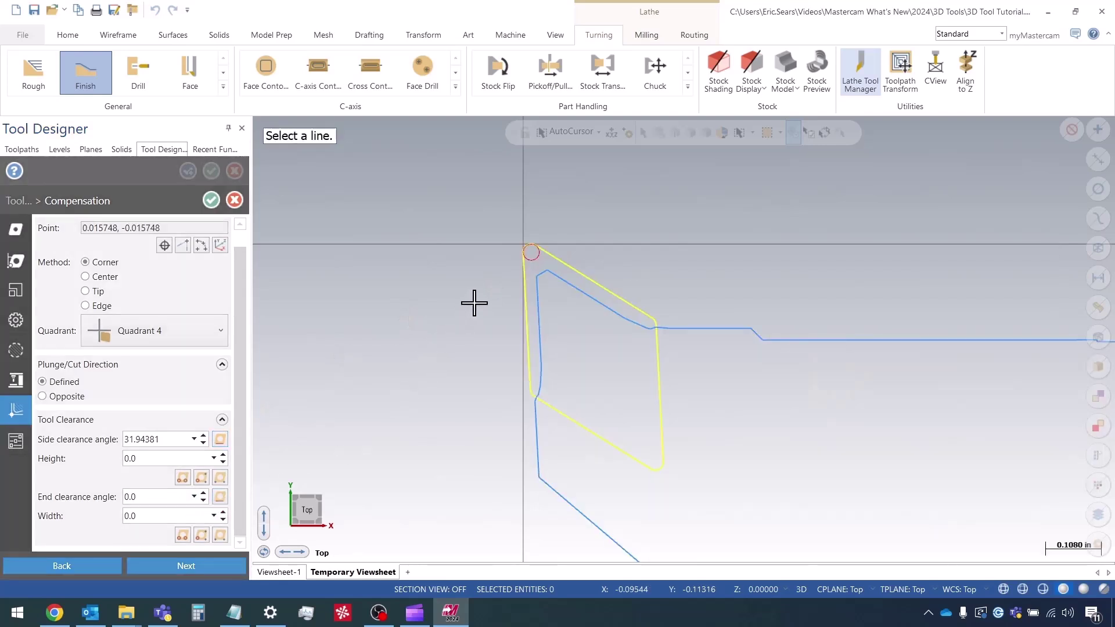
{"action": "left_click", "coordinate": [518, 277]}
{"action": "scroll", "coordinate": [365, 259], "scroll_direction": "down", "scroll_amount": 2}
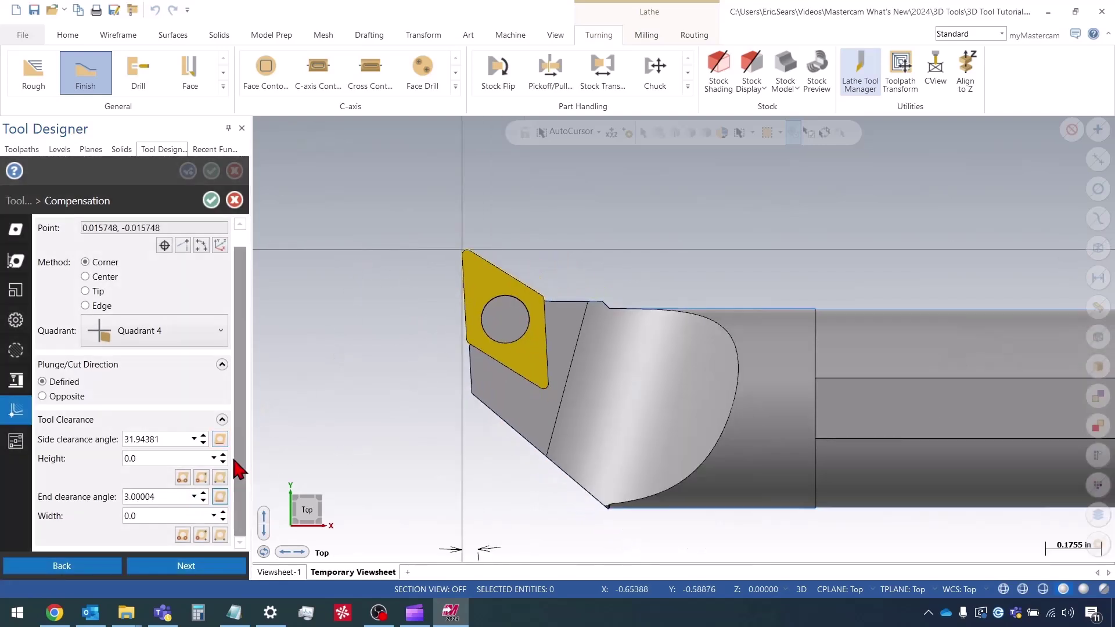
Set the tool clearance height and width both to 1.0, and check the clearance with shading turned off and on.
{"action": "left_click", "coordinate": [176, 458]}
{"action": "type", "text": "1"}
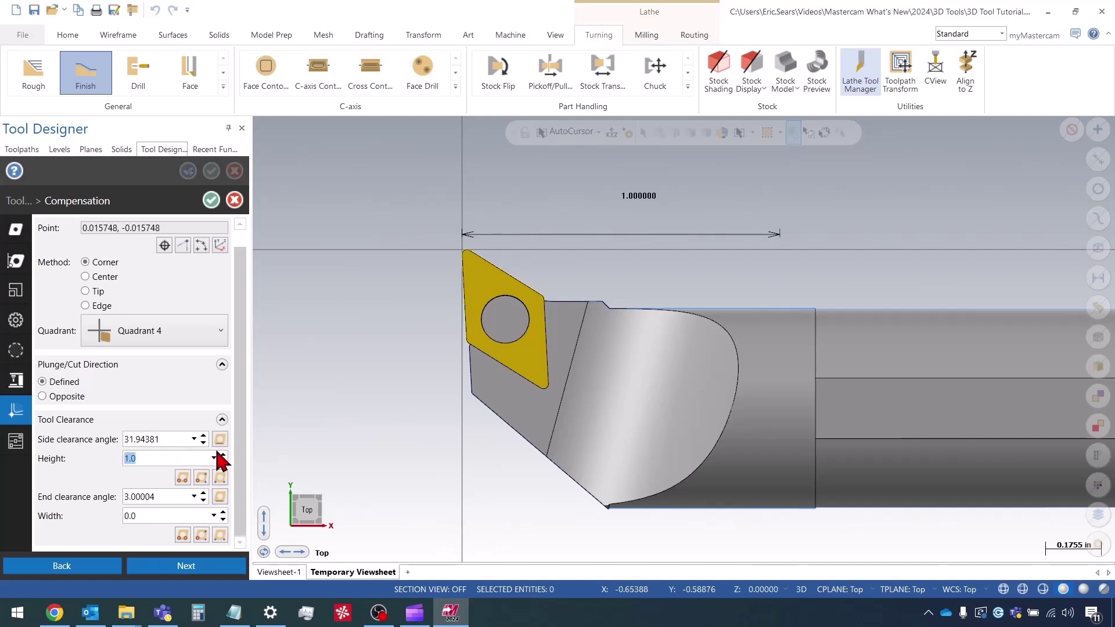
{"action": "left_click", "coordinate": [168, 516]}
{"action": "type", "text": "1"}
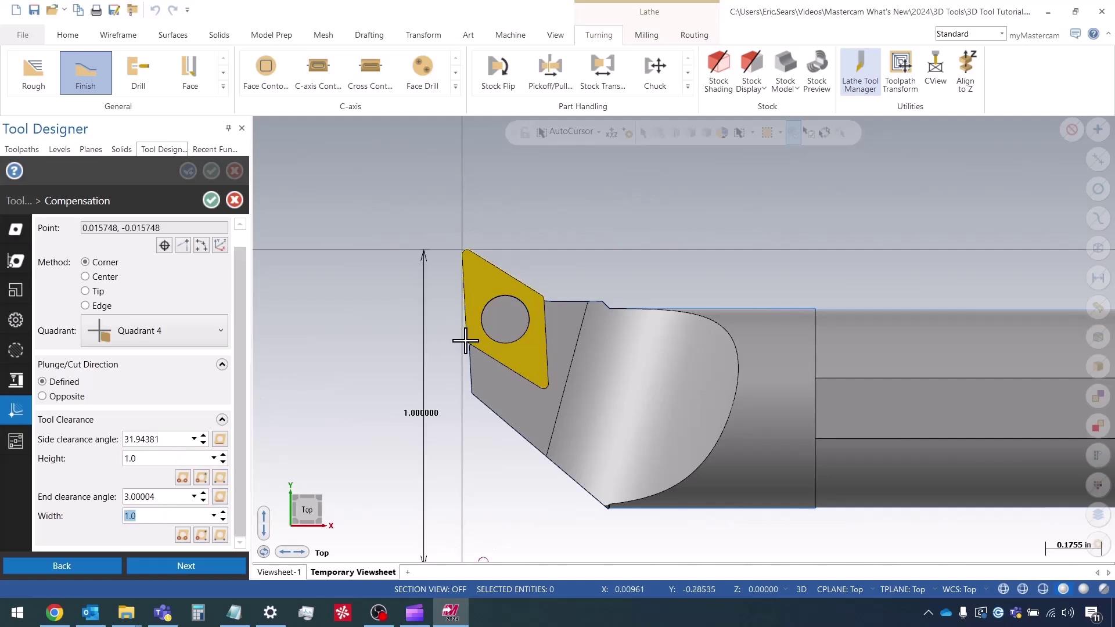
{"action": "scroll", "coordinate": [400, 269], "scroll_direction": "down", "scroll_amount": 2}
{"action": "key", "text": "alt+s"}
{"action": "left_click", "coordinate": [689, 194]}
{"action": "key", "text": "alt+s"}
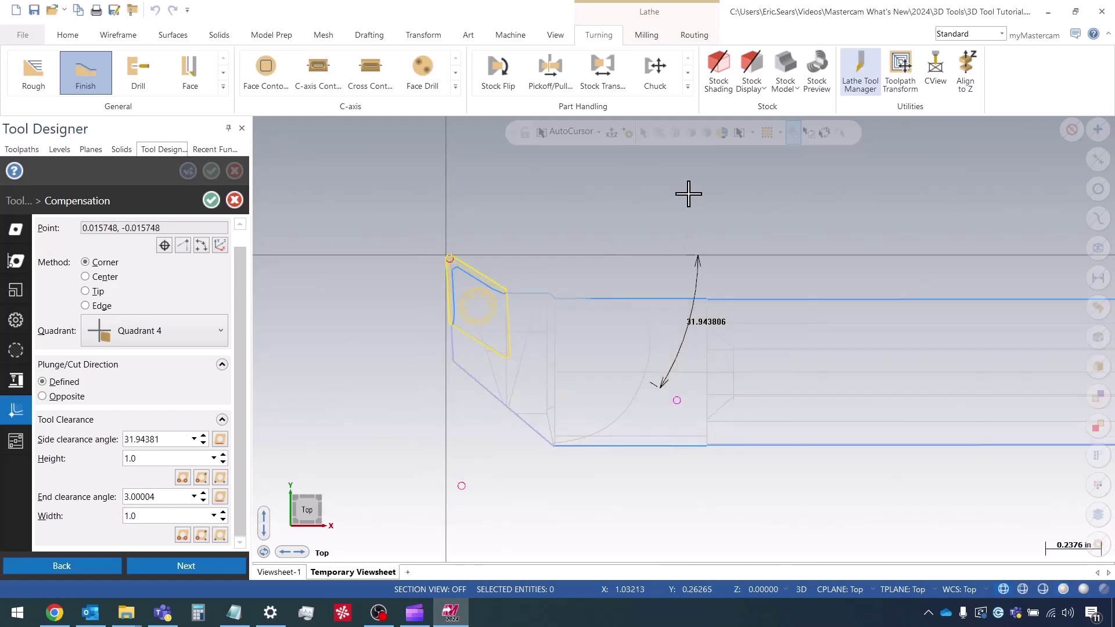
{"action": "key", "text": "alt+s"}
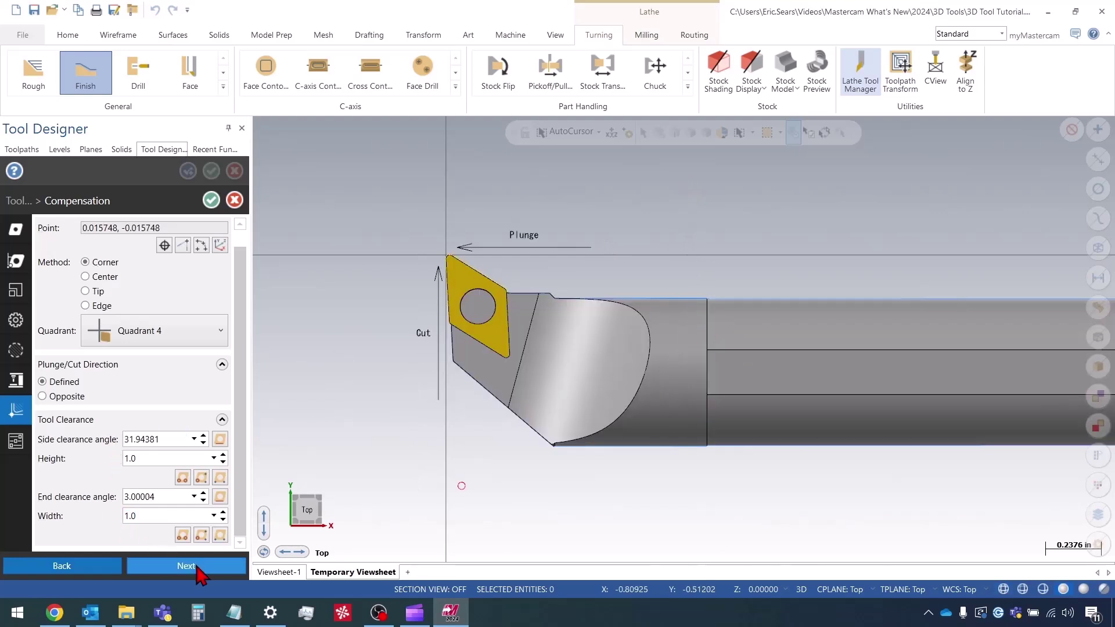
Review the default material, cutting, toolpath and coolant parameters, and accept the insert's cutting definition.
{"action": "left_click", "coordinate": [197, 566]}
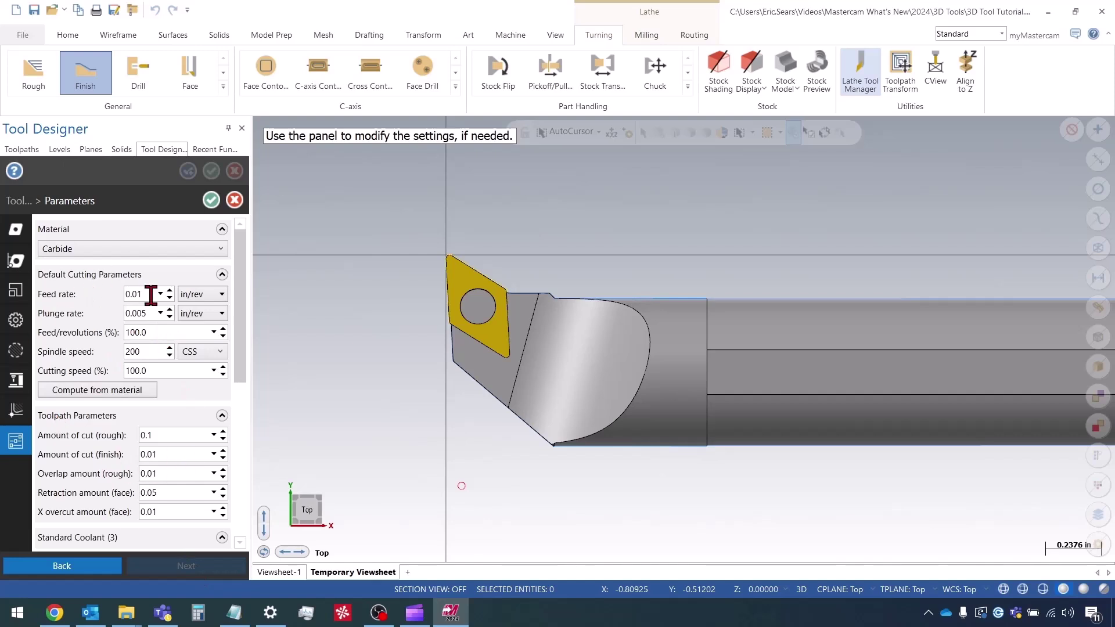
{"action": "scroll", "coordinate": [228, 331], "scroll_direction": "down", "scroll_amount": 3}
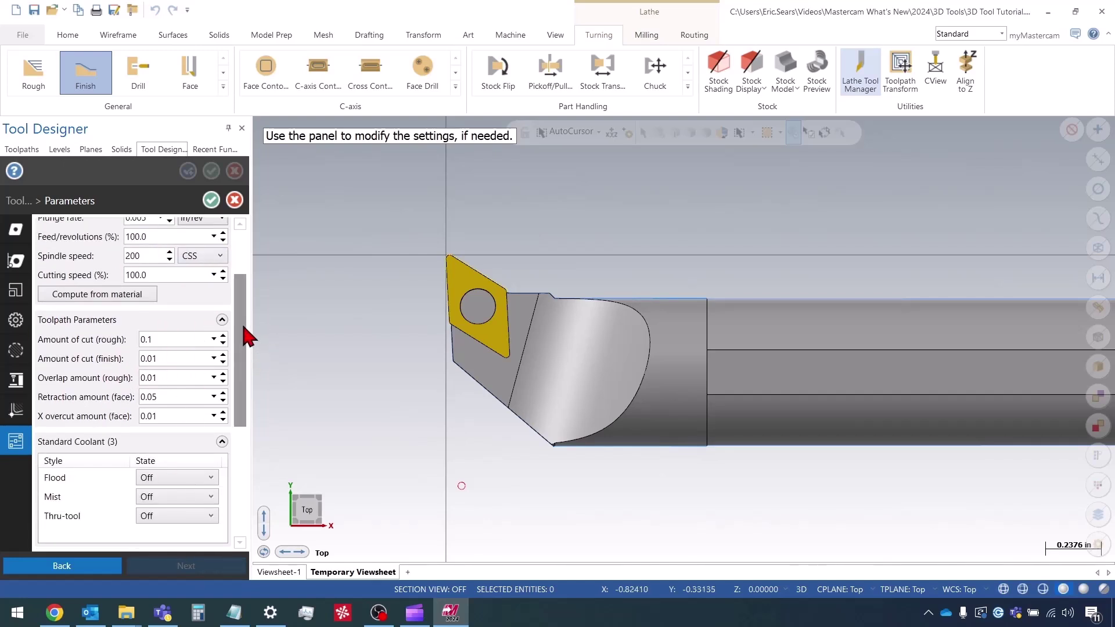
{"action": "left_click_drag", "start_coordinate": [241, 322], "coordinate": [258, 261]}
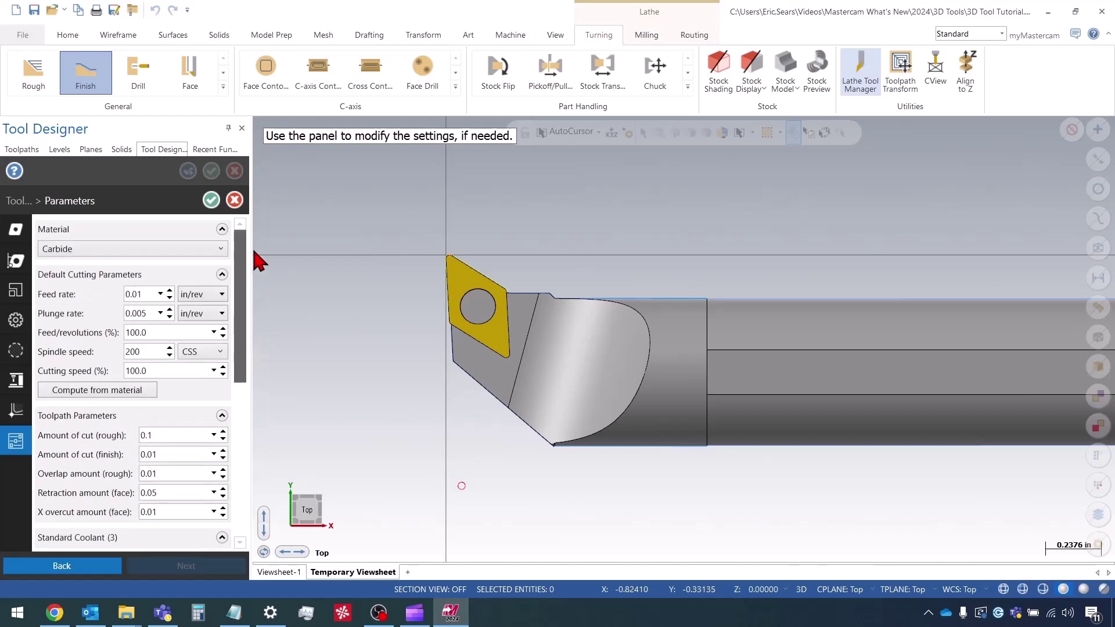
{"action": "left_click", "coordinate": [211, 200]}
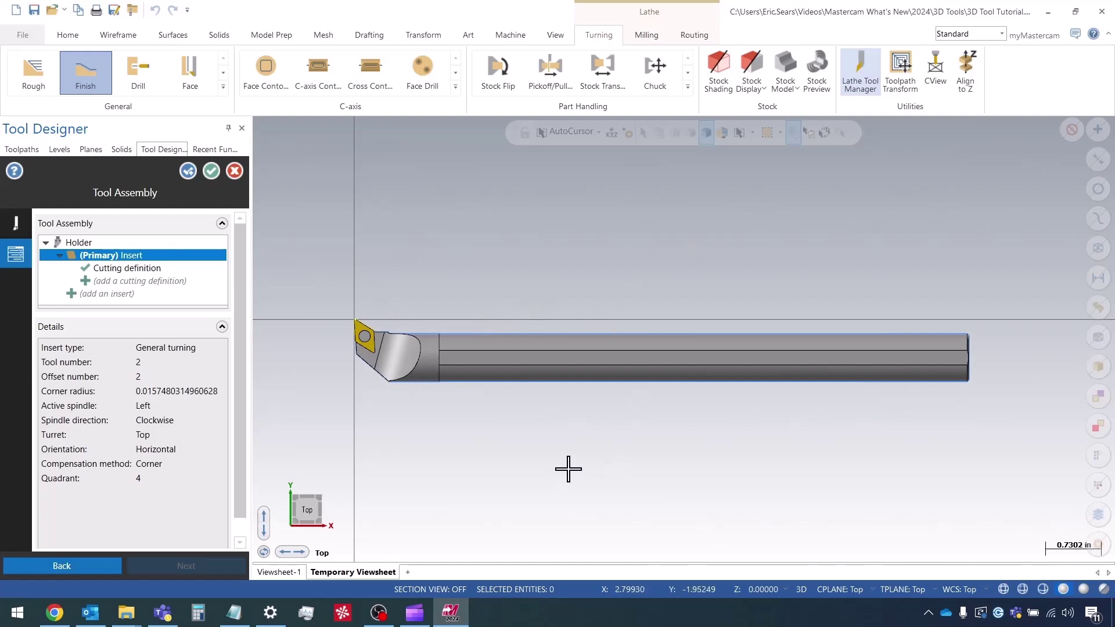
Add a component above the holder and start creating a new holder assembly for it in the Tutorial.TOOLDB library.
{"action": "right_click", "coordinate": [77, 242]}
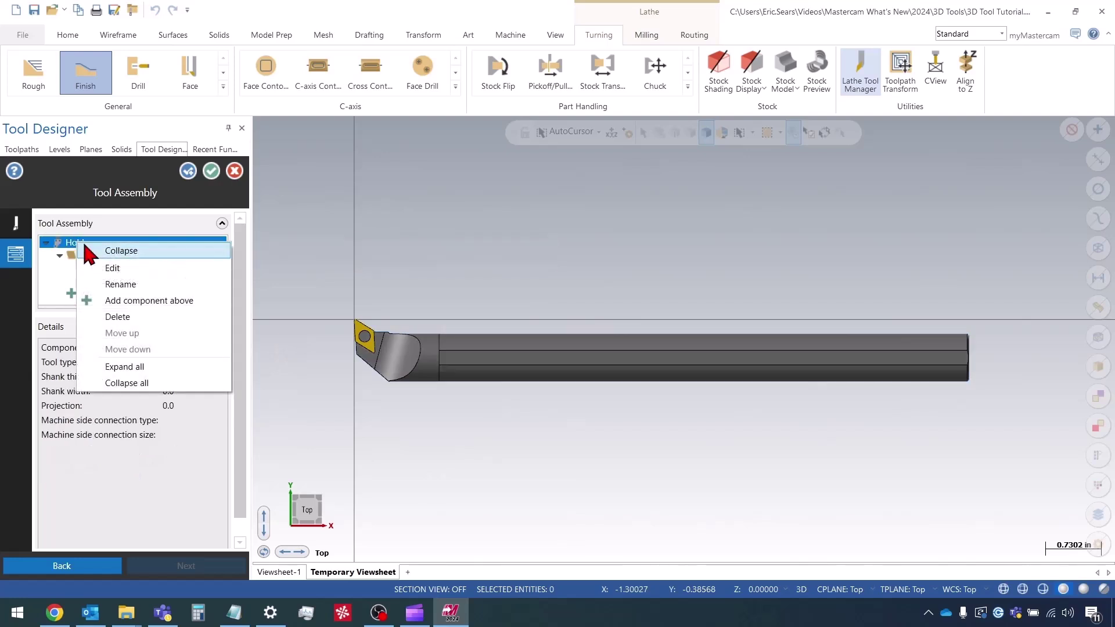
{"action": "left_click", "coordinate": [166, 302]}
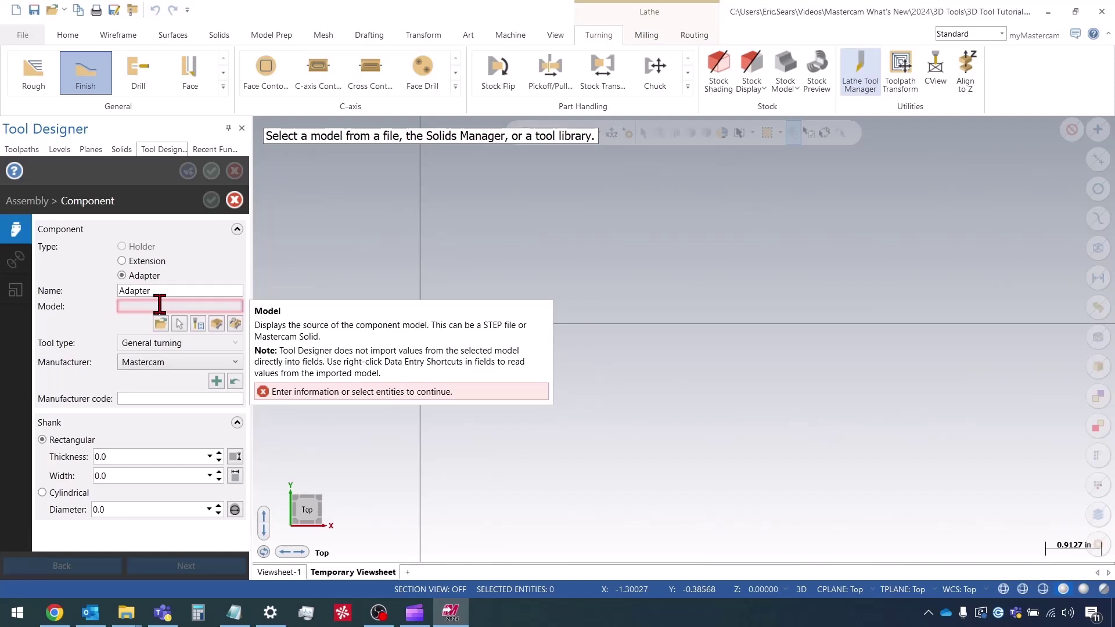
{"action": "left_click", "coordinate": [198, 324]}
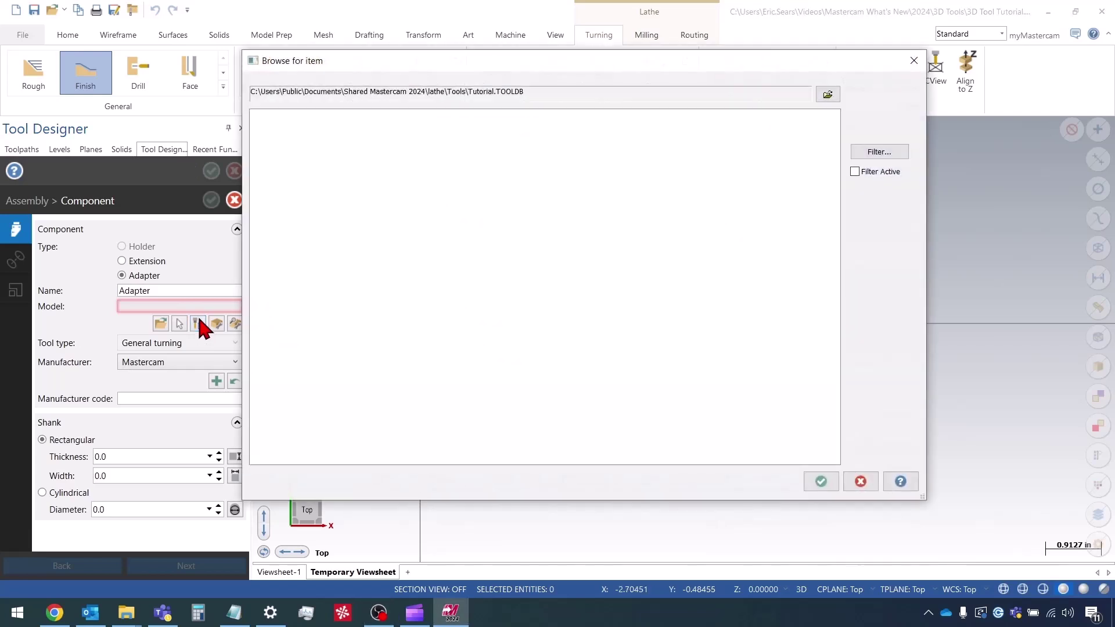
{"action": "left_click_drag", "start_coordinate": [396, 61], "coordinate": [391, 47]}
{"action": "right_click", "coordinate": [384, 145]}
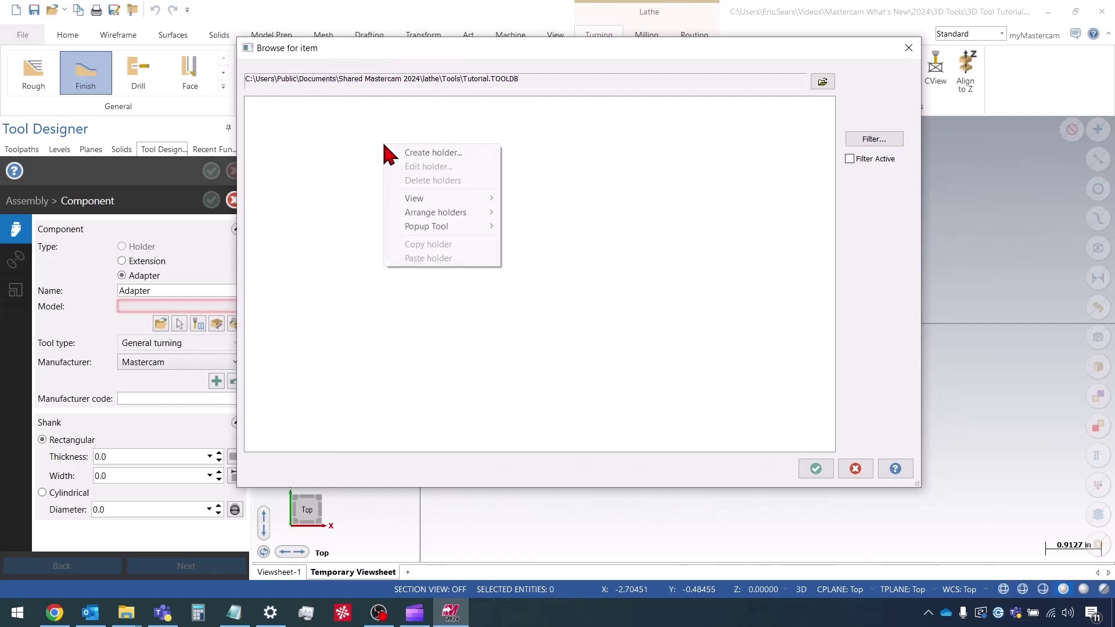
{"action": "left_click", "coordinate": [460, 155]}
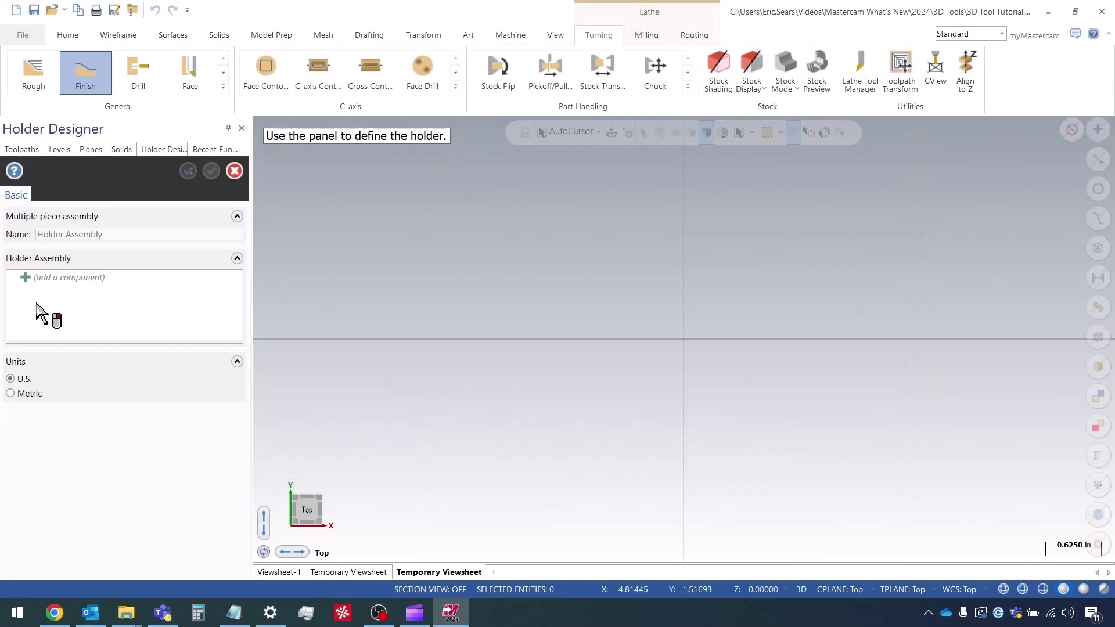
Define a new component from the large solid at the shank end of the boring bar and set its type to Adapter.
{"action": "left_click", "coordinate": [62, 284]}
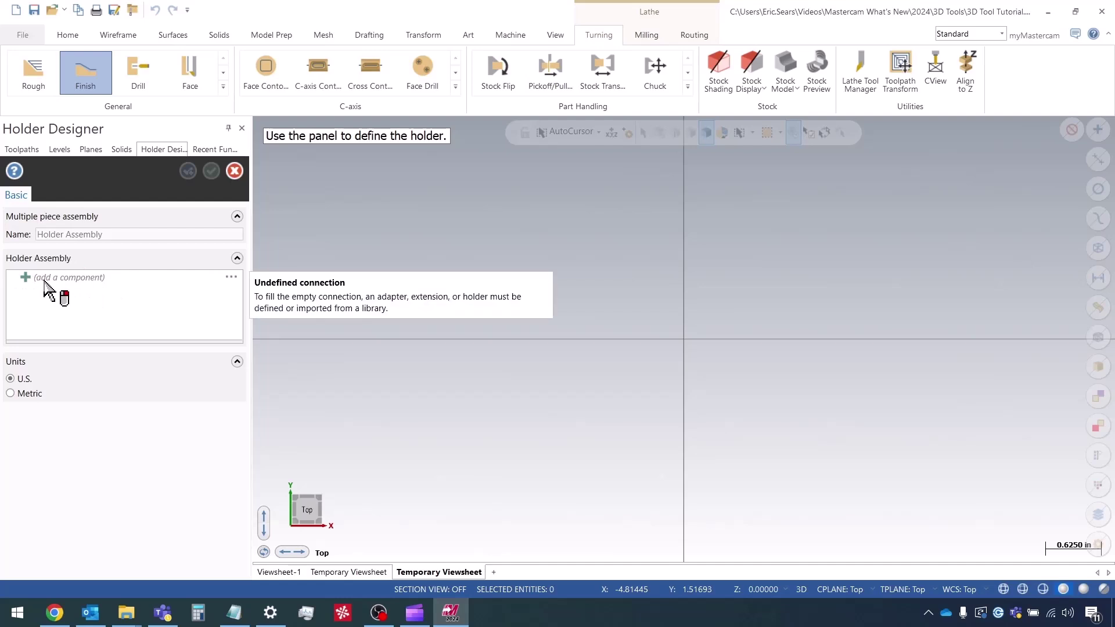
{"action": "right_click", "coordinate": [44, 283]}
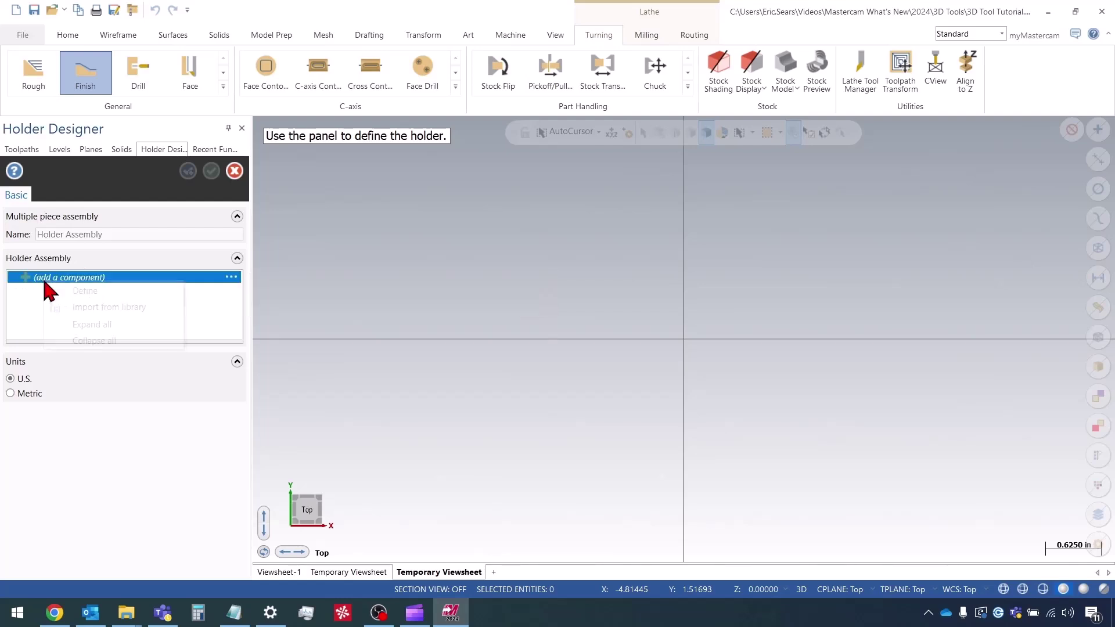
{"action": "left_click", "coordinate": [143, 290]}
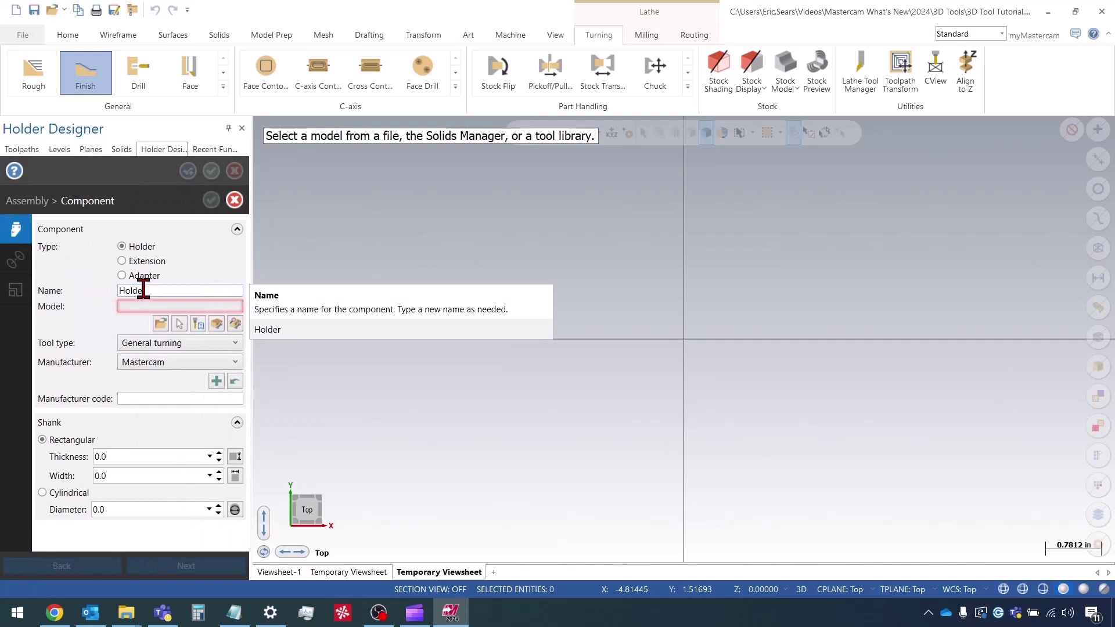
{"action": "left_click", "coordinate": [180, 324]}
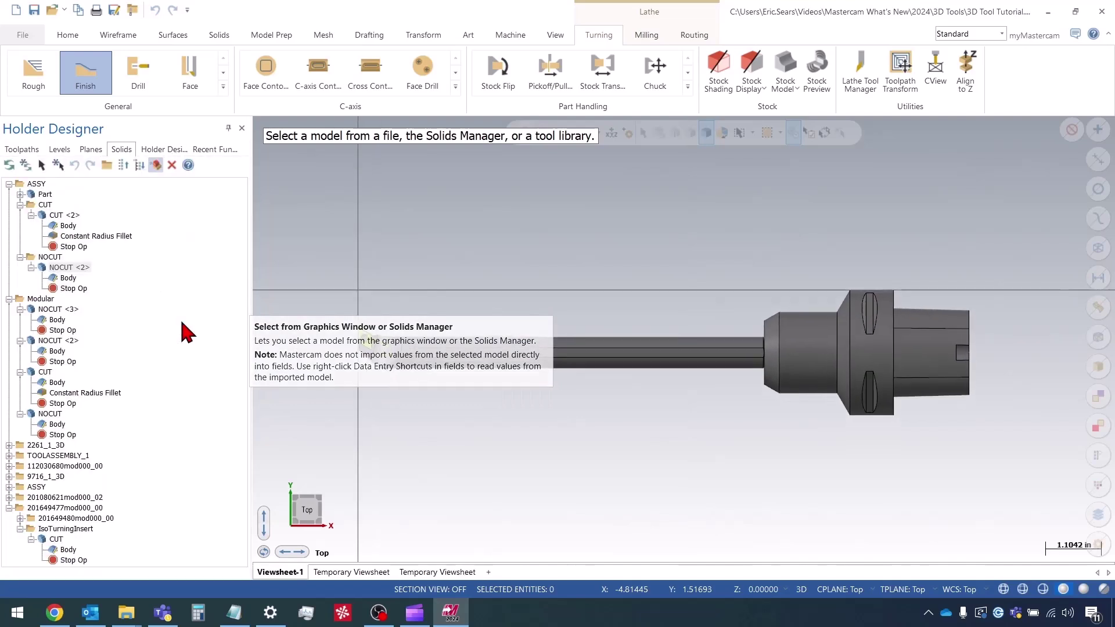
{"action": "left_click", "coordinate": [864, 341]}
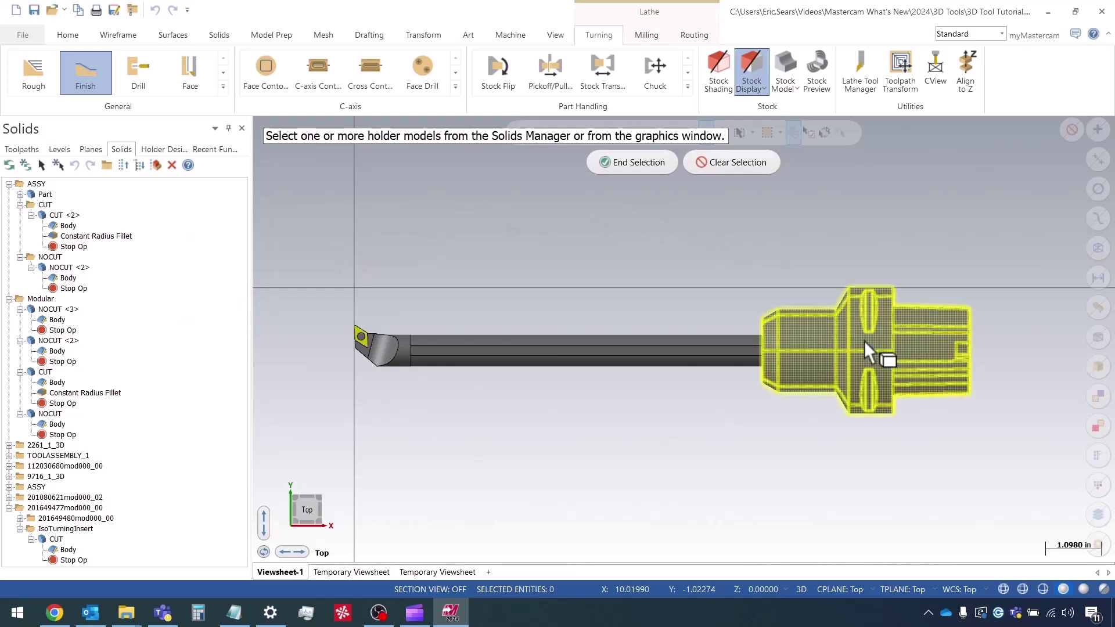
{"action": "left_click", "coordinate": [621, 162]}
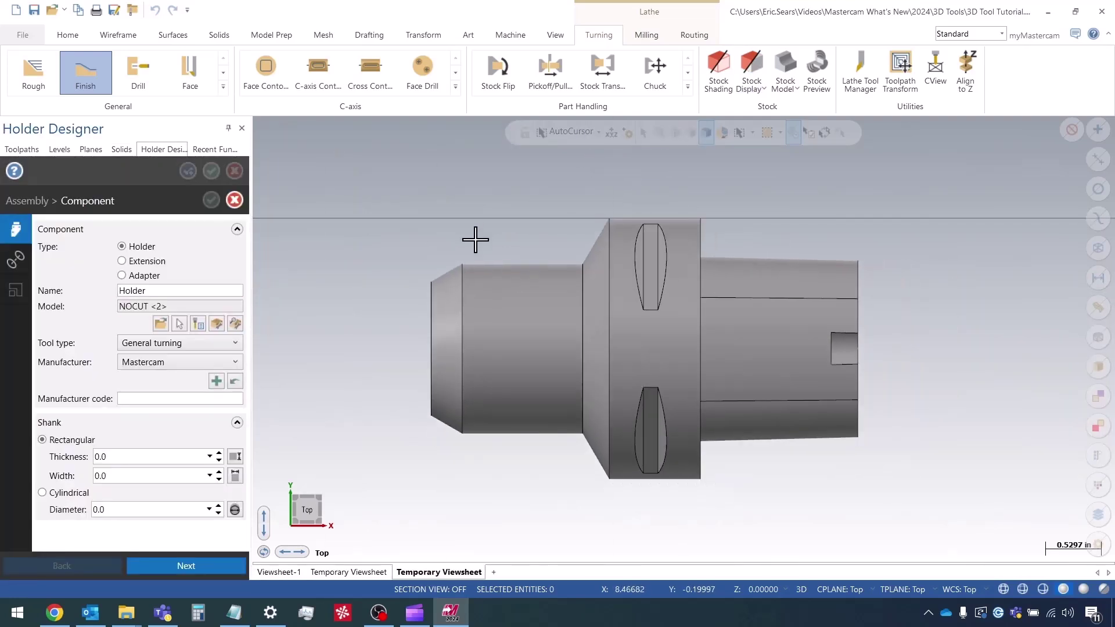
{"action": "left_click", "coordinate": [141, 275]}
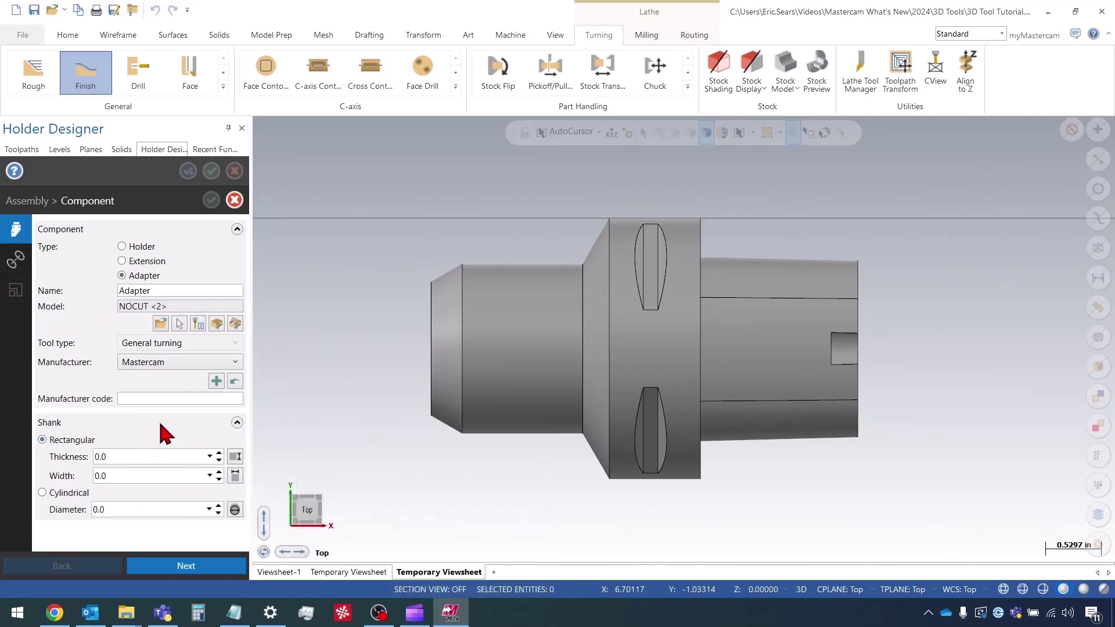
Define the adapter's machine side connection plane on the flat flange face surrounding the tapered polygonal shank.
{"action": "left_click", "coordinate": [16, 260]}
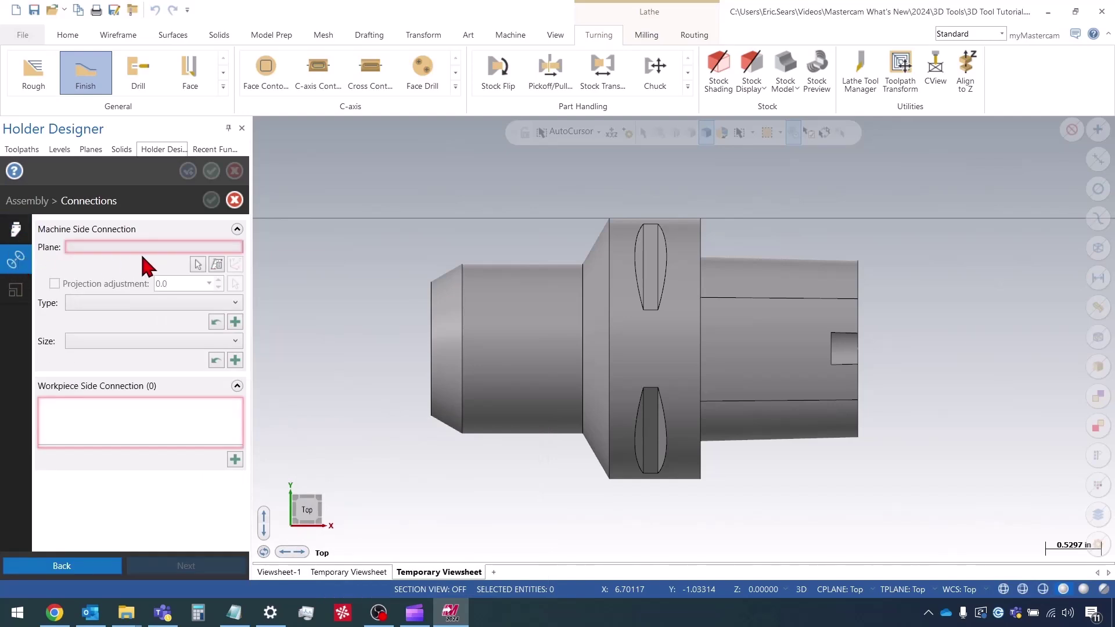
{"action": "left_click", "coordinate": [199, 266]}
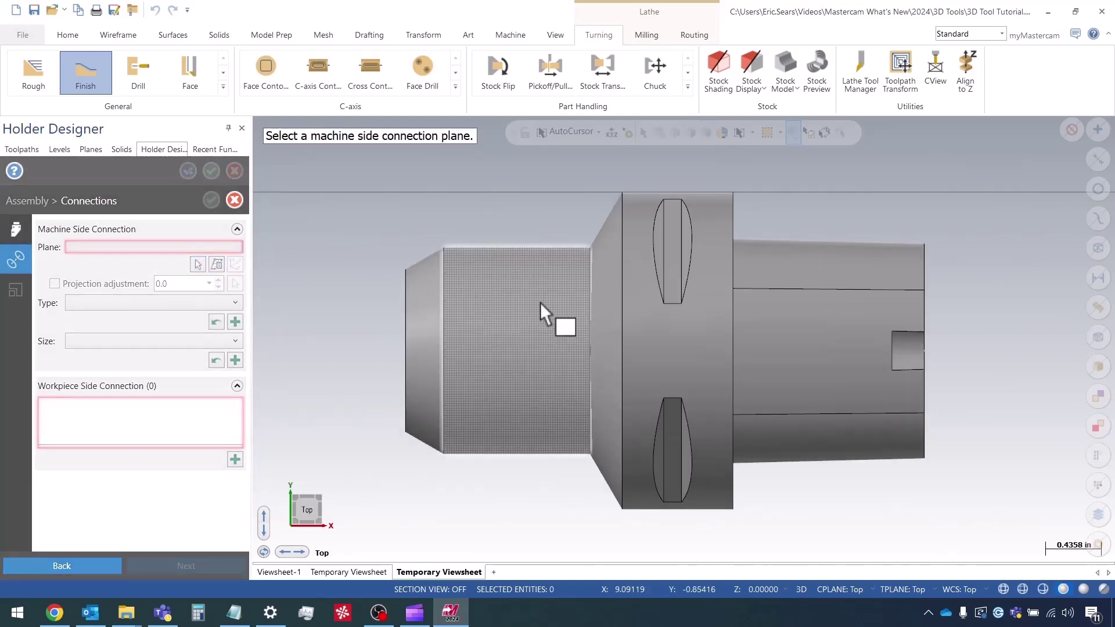
{"action": "middle_click_drag", "start_coordinate": [684, 303], "coordinate": [608, 299]}
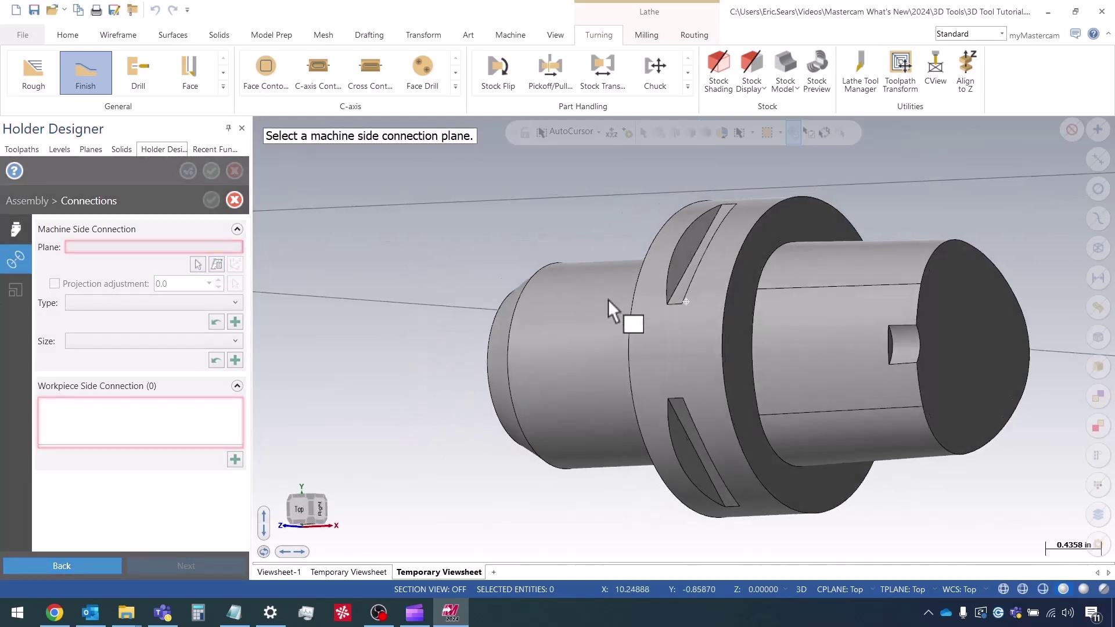
{"action": "left_click", "coordinate": [739, 281]}
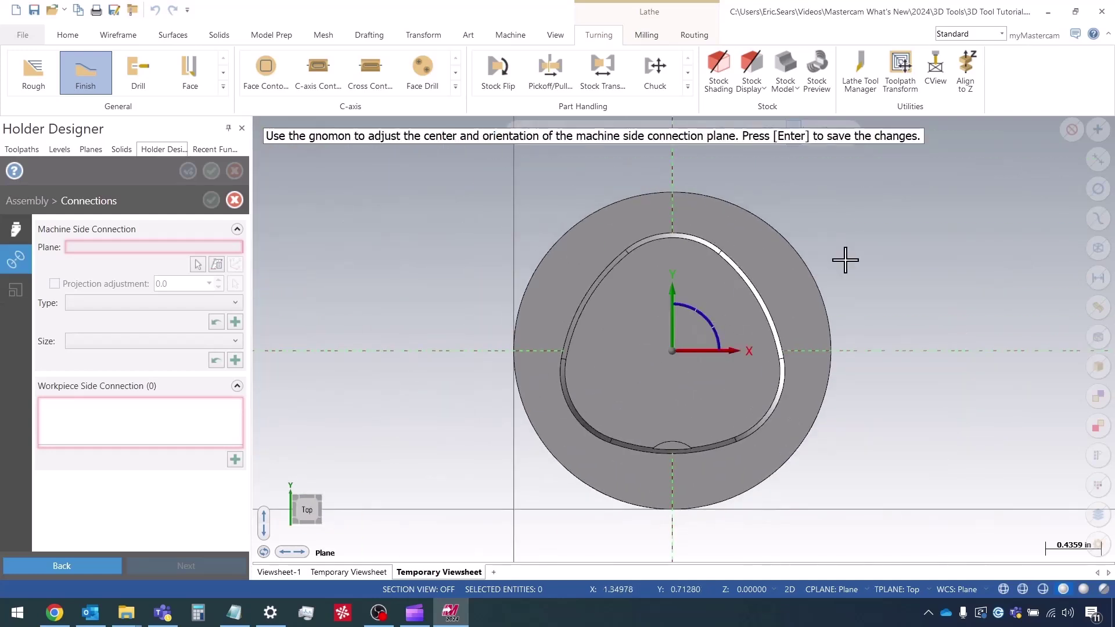
{"action": "key", "text": "Return"}
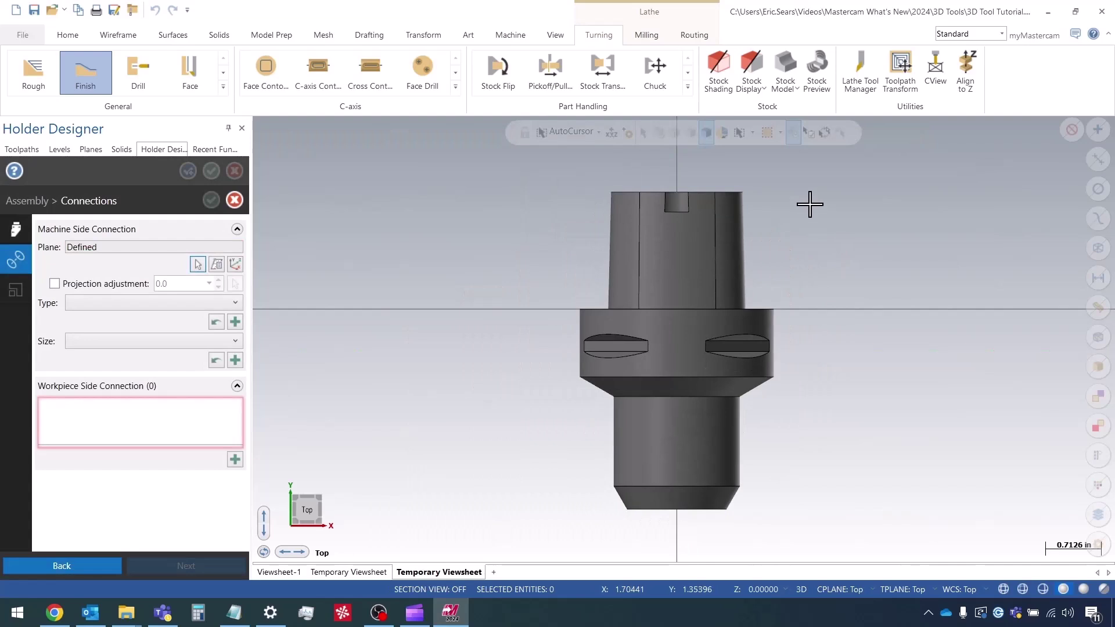
Add a workpiece side connection to the adapter with its plane on the flat circular face at the chamfered end.
{"action": "scroll", "coordinate": [679, 498], "scroll_direction": "up", "scroll_amount": 1}
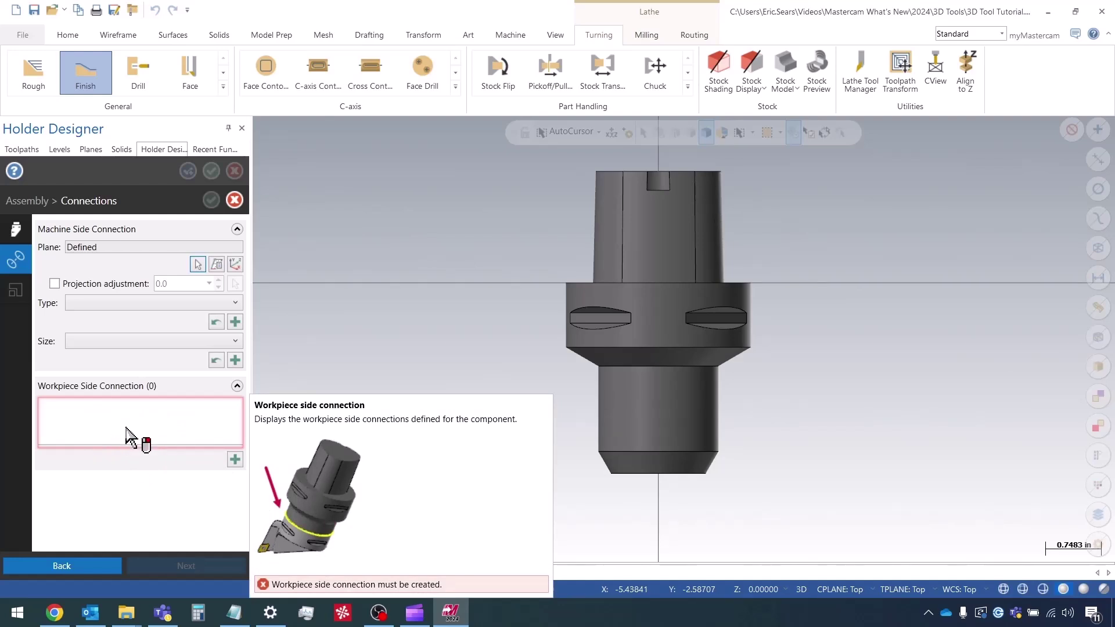
{"action": "left_click", "coordinate": [234, 460]}
{"action": "middle_click_drag", "start_coordinate": [493, 377], "coordinate": [654, 552]}
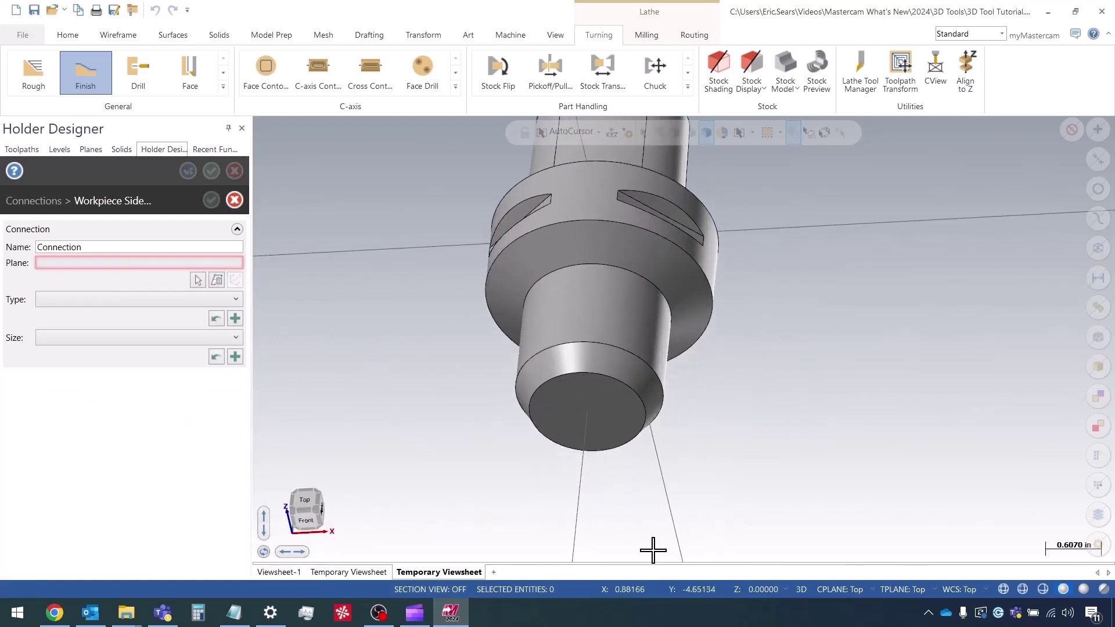
{"action": "left_click", "coordinate": [197, 281]}
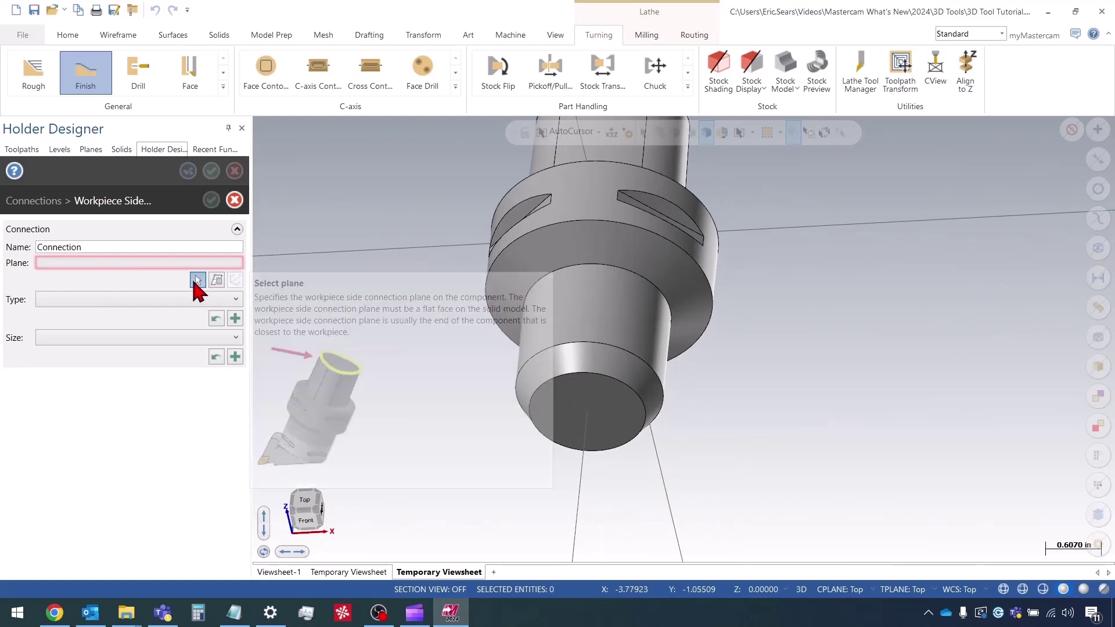
{"action": "scroll", "coordinate": [427, 308], "scroll_direction": "down", "scroll_amount": 3}
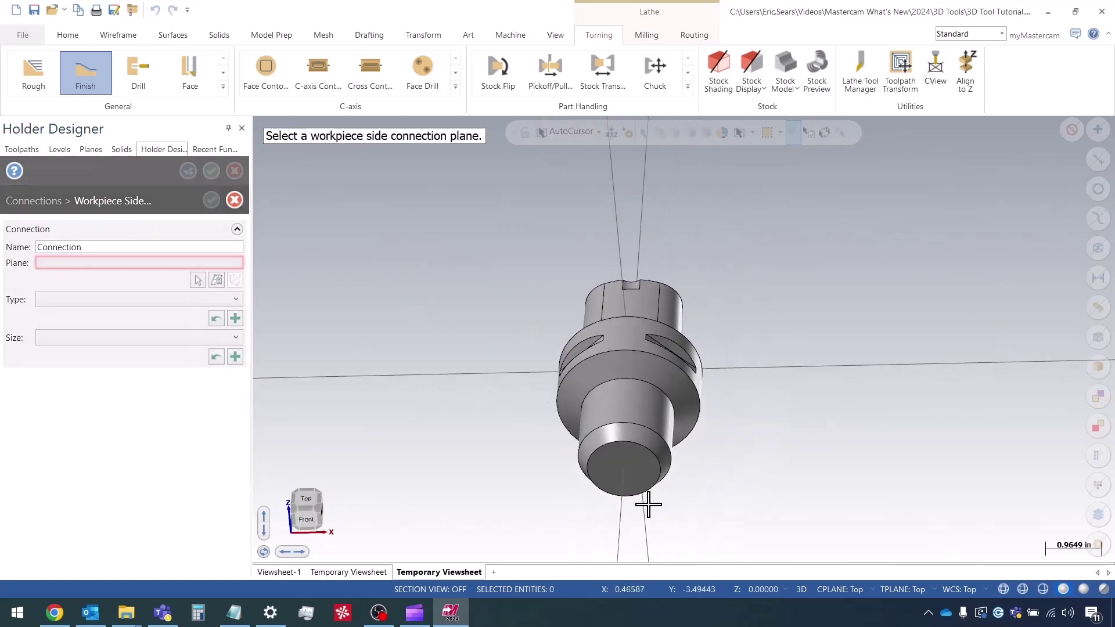
{"action": "scroll", "coordinate": [694, 543], "scroll_direction": "up", "scroll_amount": 4}
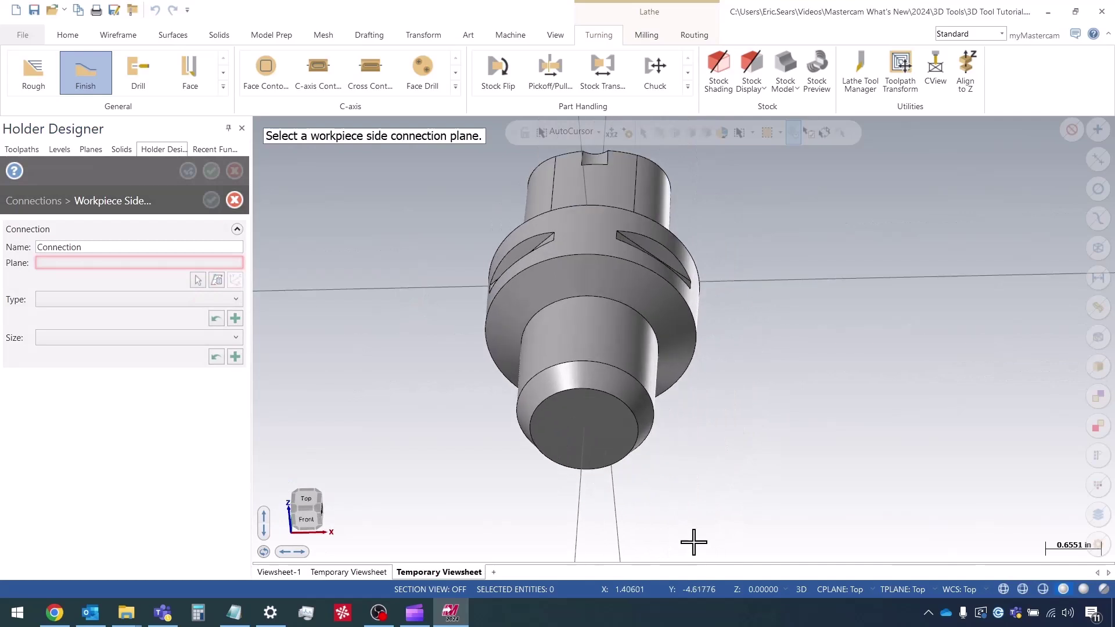
{"action": "left_click", "coordinate": [587, 423]}
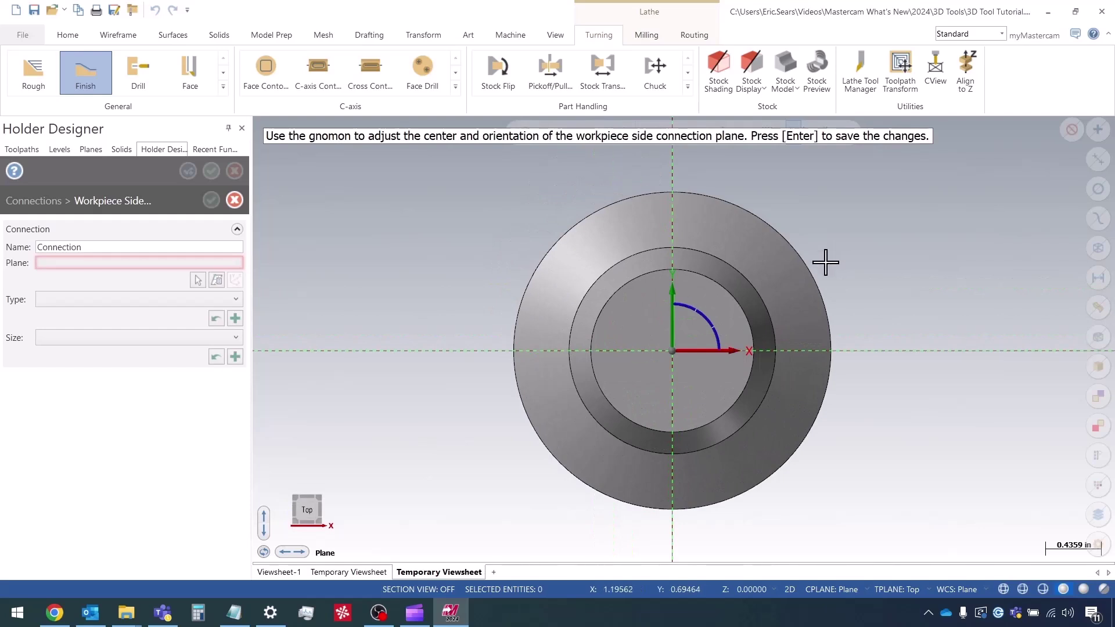
{"action": "key", "text": "Return"}
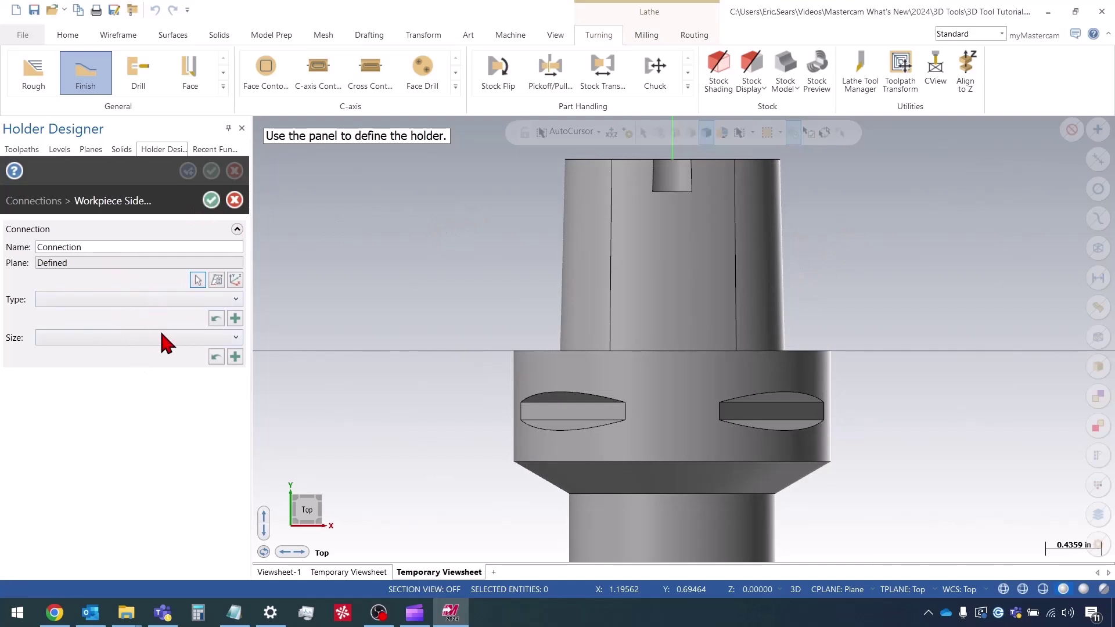
{"action": "left_click", "coordinate": [212, 200]}
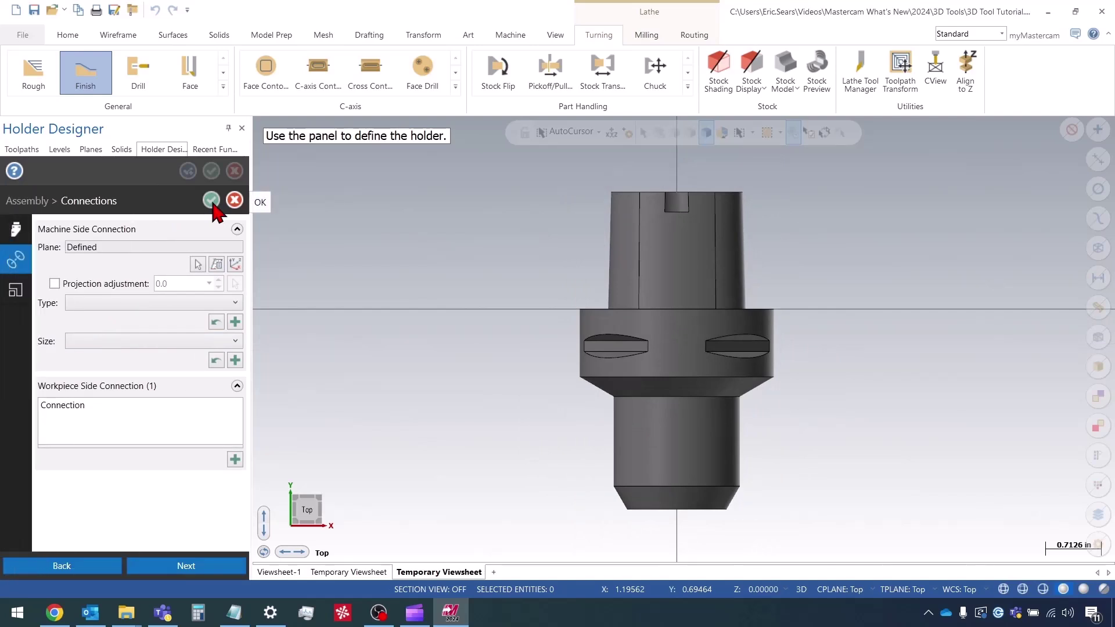
Save the adapter to the library and load it as the component above the holder, checking its fit with shading off and on.
{"action": "left_click", "coordinate": [212, 201]}
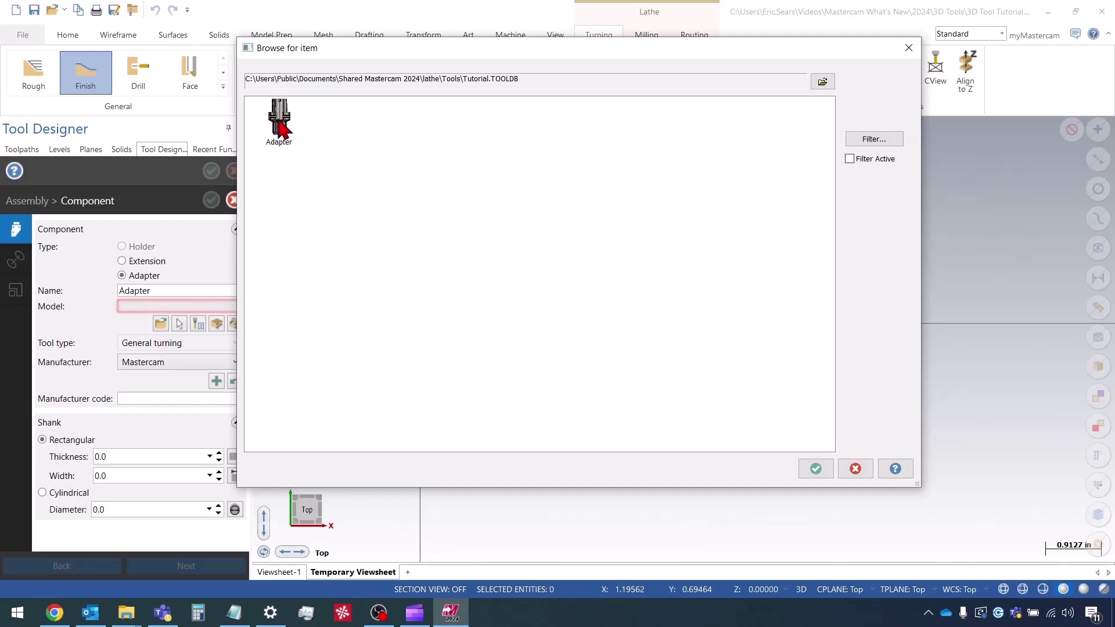
{"action": "double_click", "coordinate": [280, 116]}
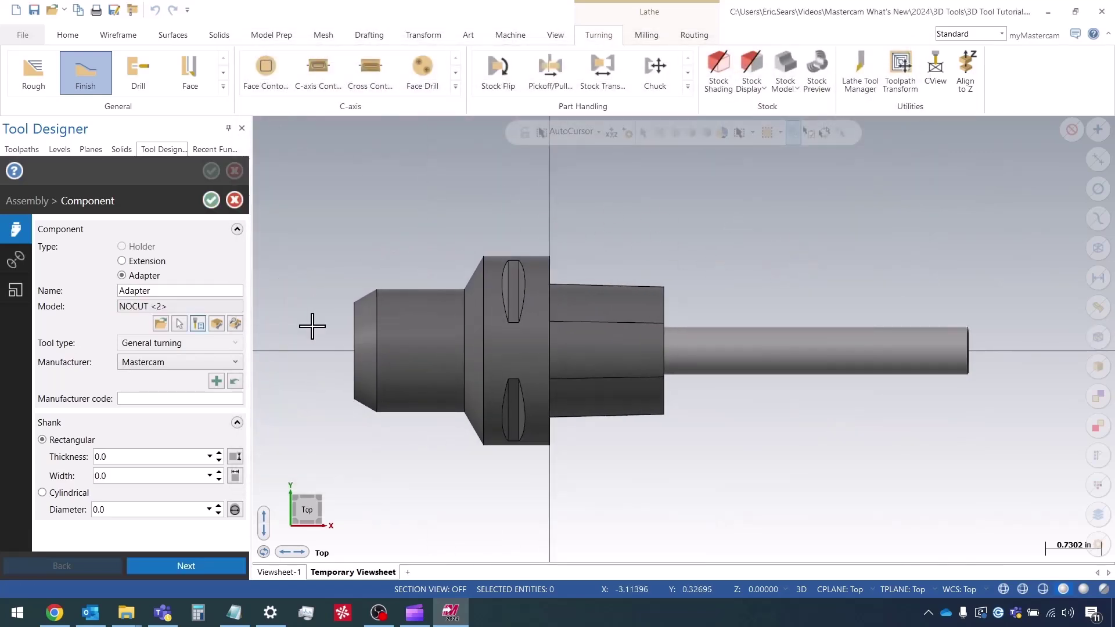
{"action": "scroll", "coordinate": [577, 221], "scroll_direction": "down", "scroll_amount": 1}
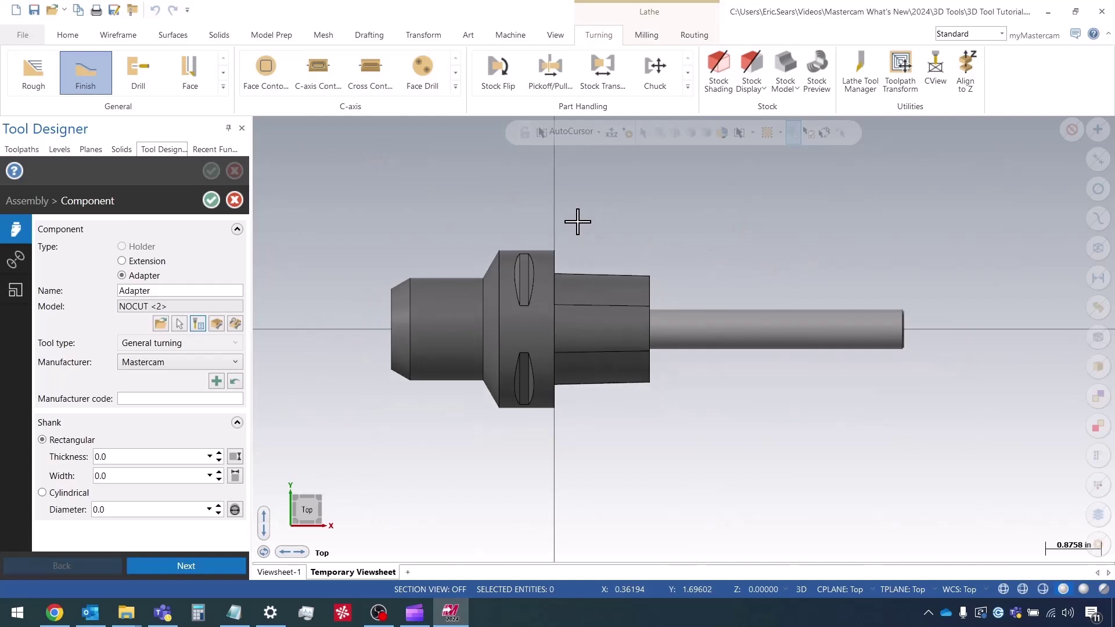
{"action": "key", "text": "alt+s"}
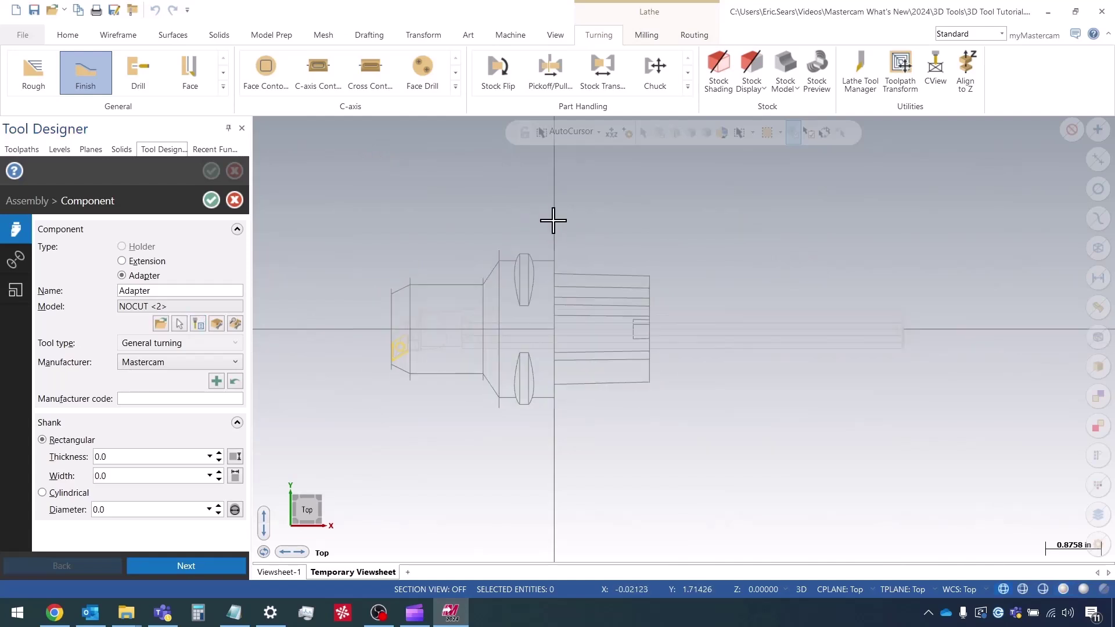
{"action": "scroll", "coordinate": [429, 275], "scroll_direction": "up", "scroll_amount": 1}
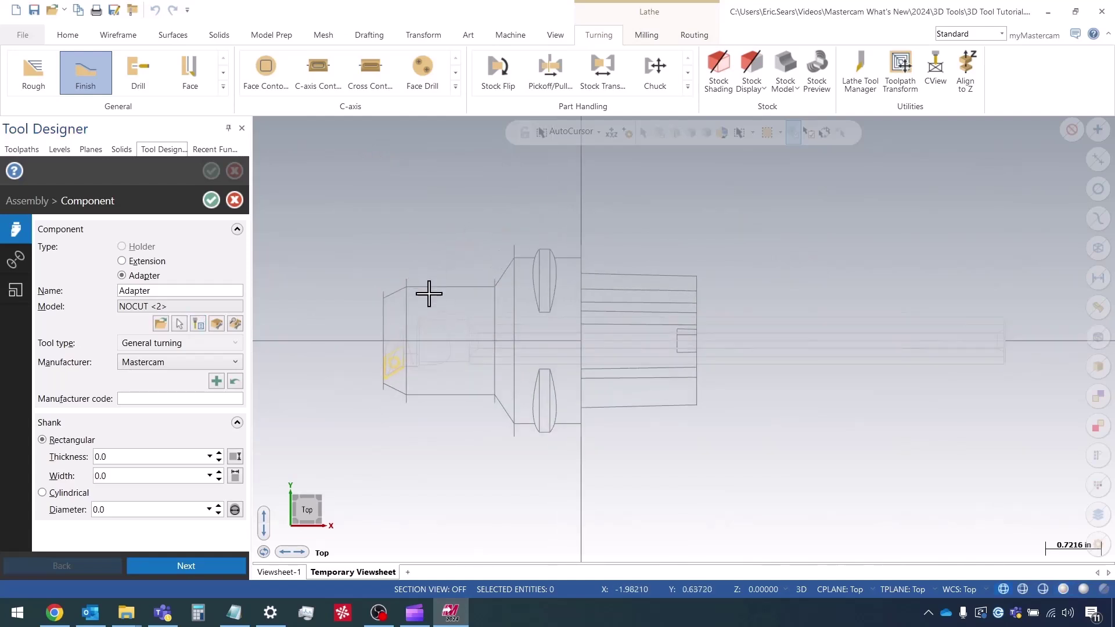
{"action": "scroll", "coordinate": [378, 403], "scroll_direction": "up", "scroll_amount": 4}
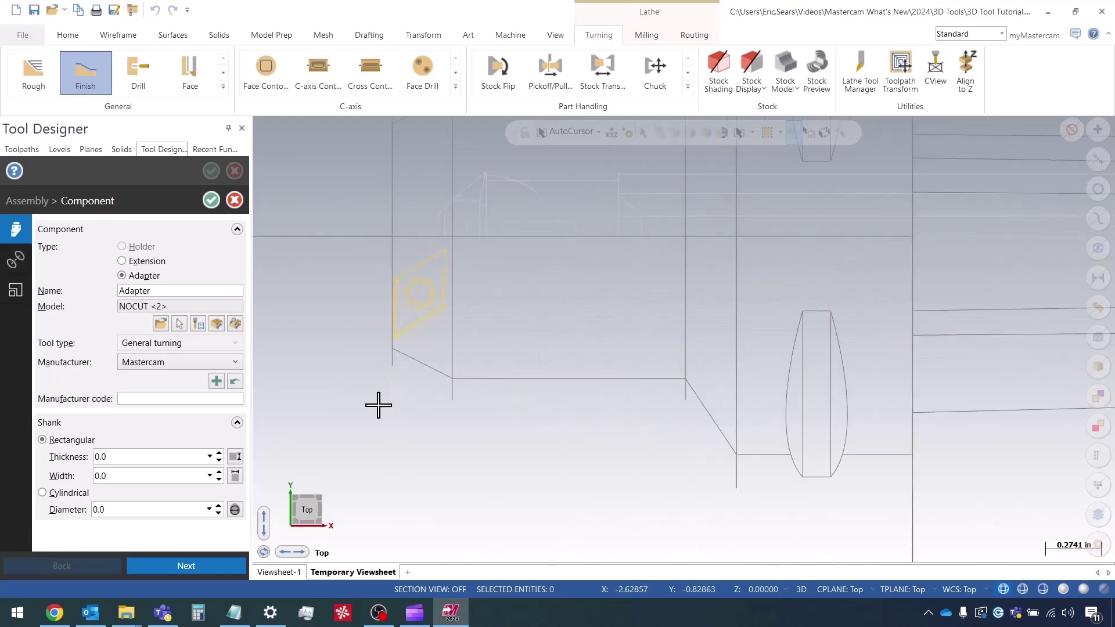
{"action": "scroll", "coordinate": [381, 389], "scroll_direction": "down", "scroll_amount": 1}
{"action": "scroll", "coordinate": [388, 372], "scroll_direction": "down", "scroll_amount": 4}
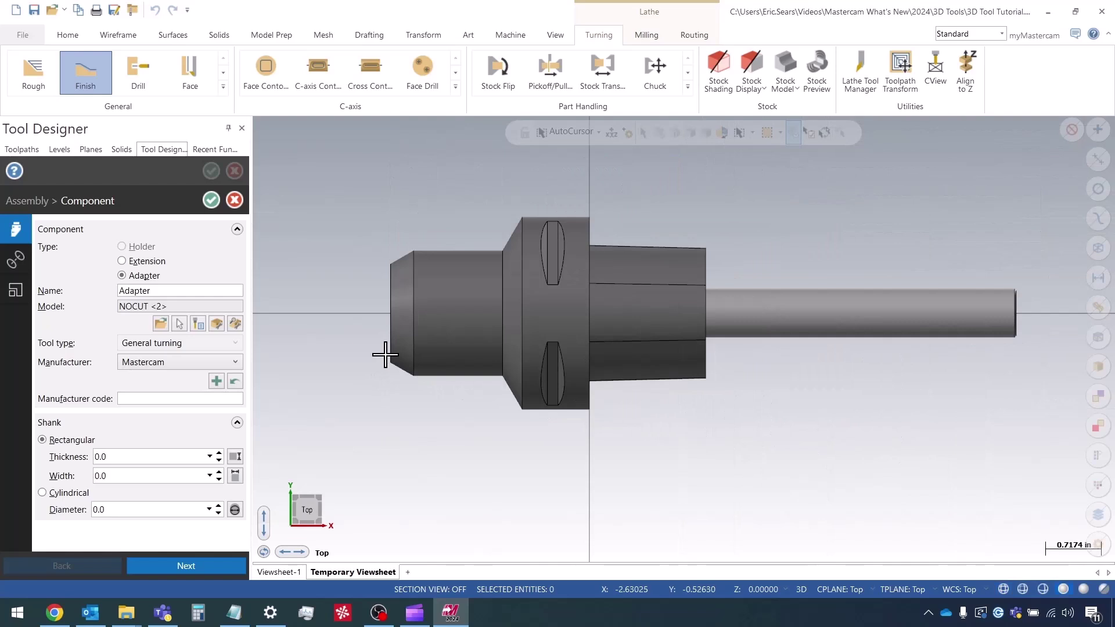
{"action": "left_click", "coordinate": [211, 201]}
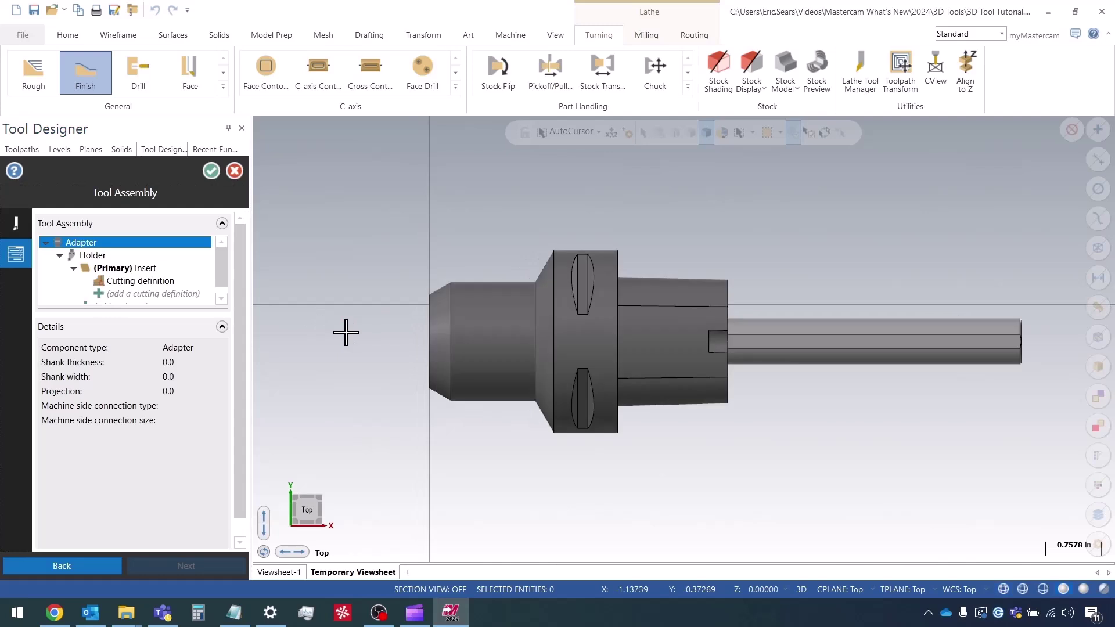
Edit the holder's machine side connection to enable projection adjustment with a value of 2.1.
{"action": "right_click", "coordinate": [102, 256]}
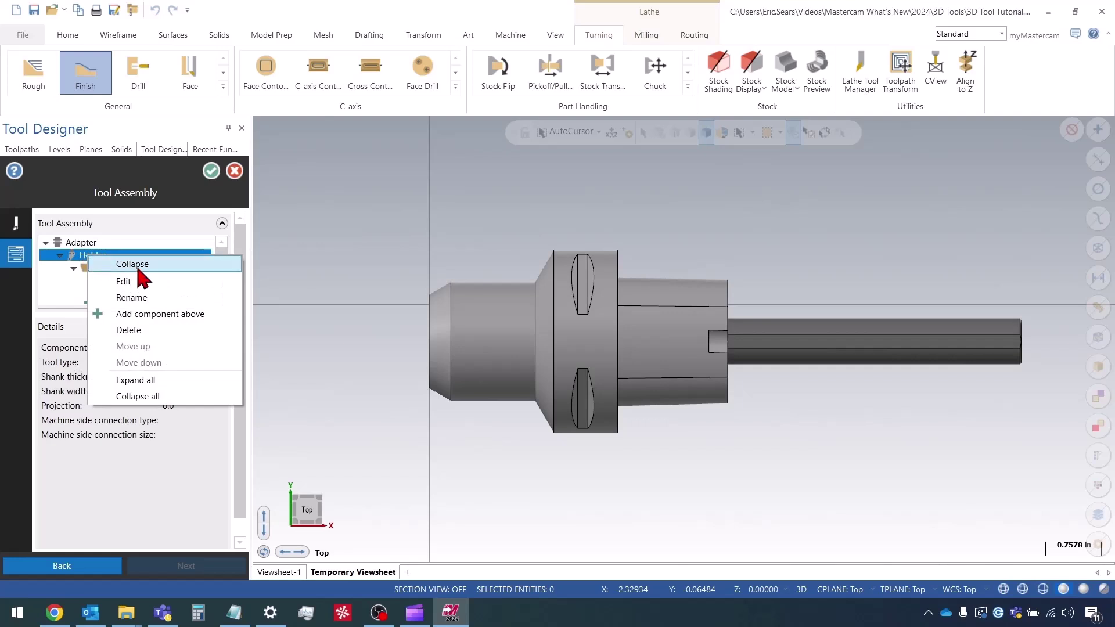
{"action": "left_click", "coordinate": [150, 284]}
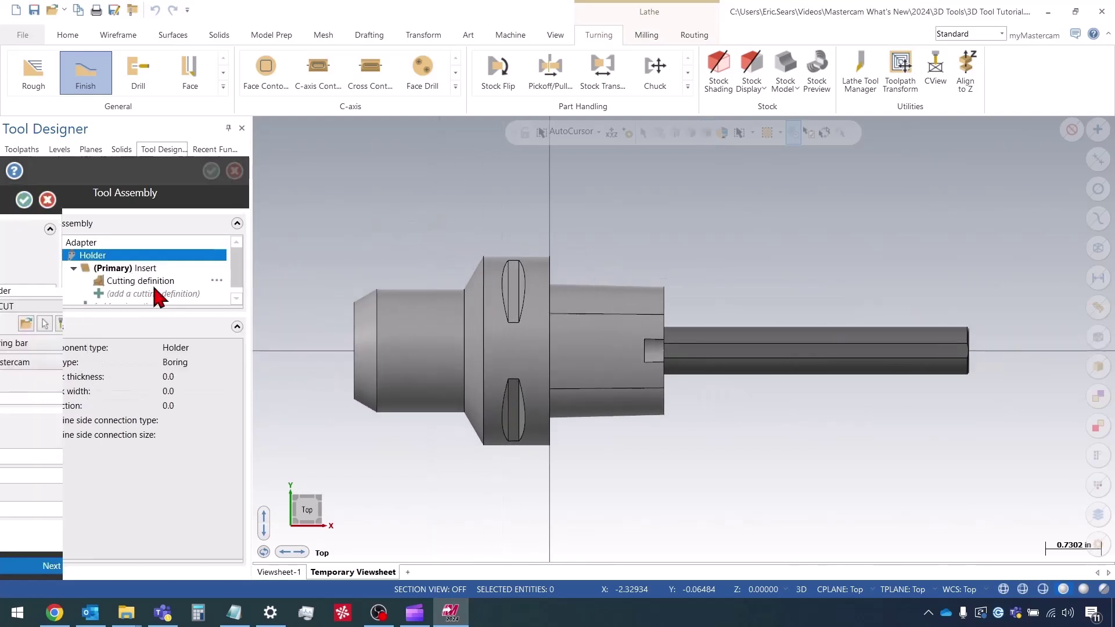
{"action": "left_click", "coordinate": [16, 261]}
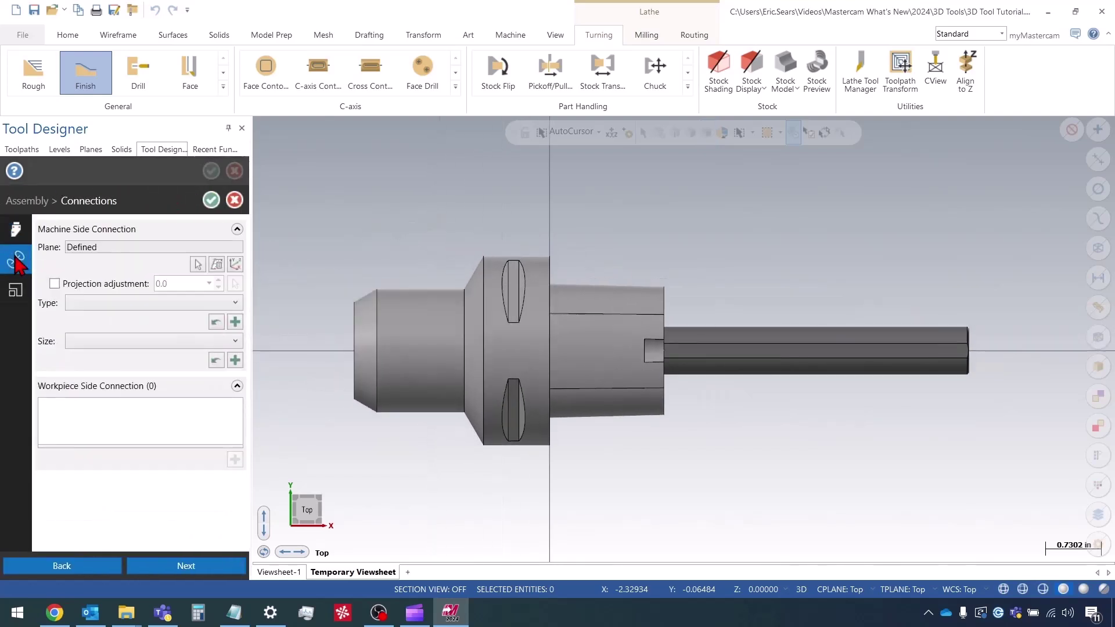
{"action": "left_click", "coordinate": [64, 285]}
{"action": "scroll", "coordinate": [774, 438], "scroll_direction": "down", "scroll_amount": 1}
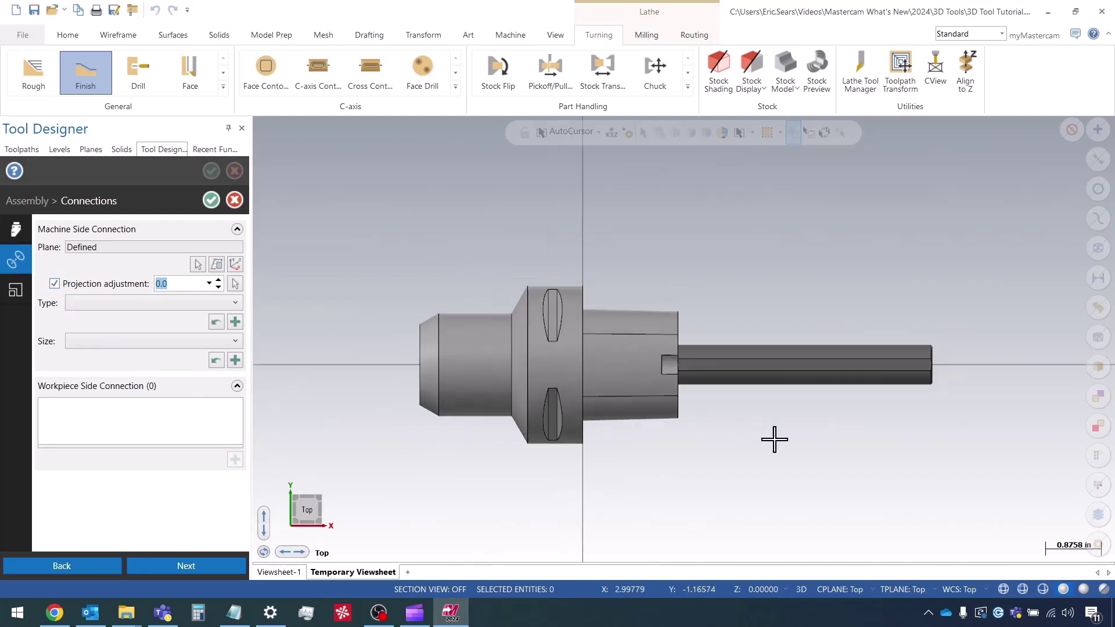
{"action": "scroll", "coordinate": [377, 458], "scroll_direction": "up", "scroll_amount": 2}
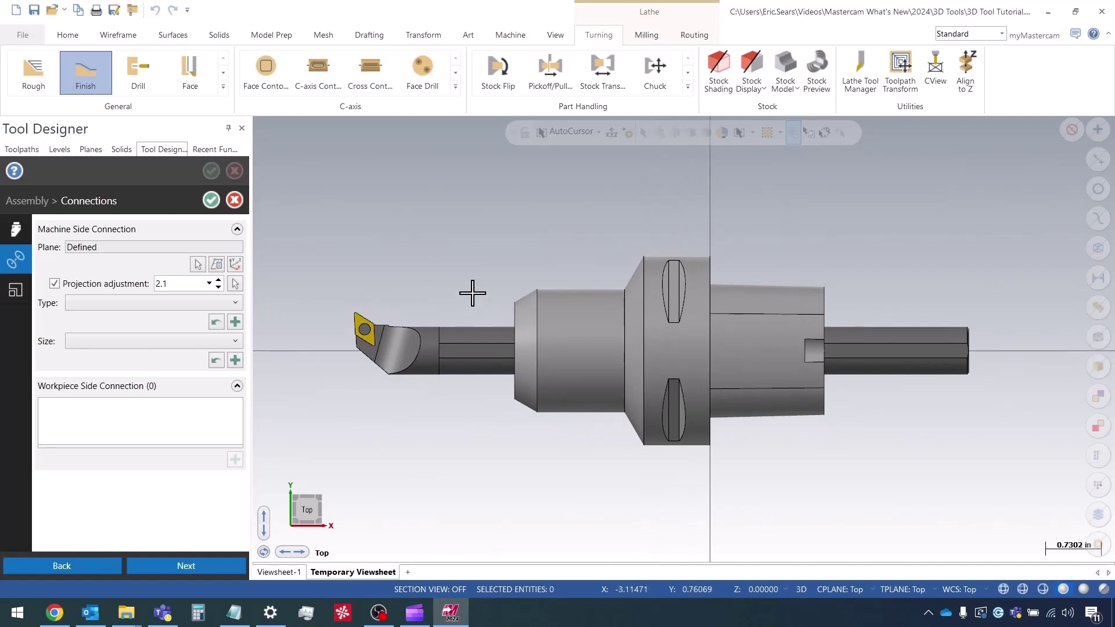
{"action": "left_click", "coordinate": [212, 200]}
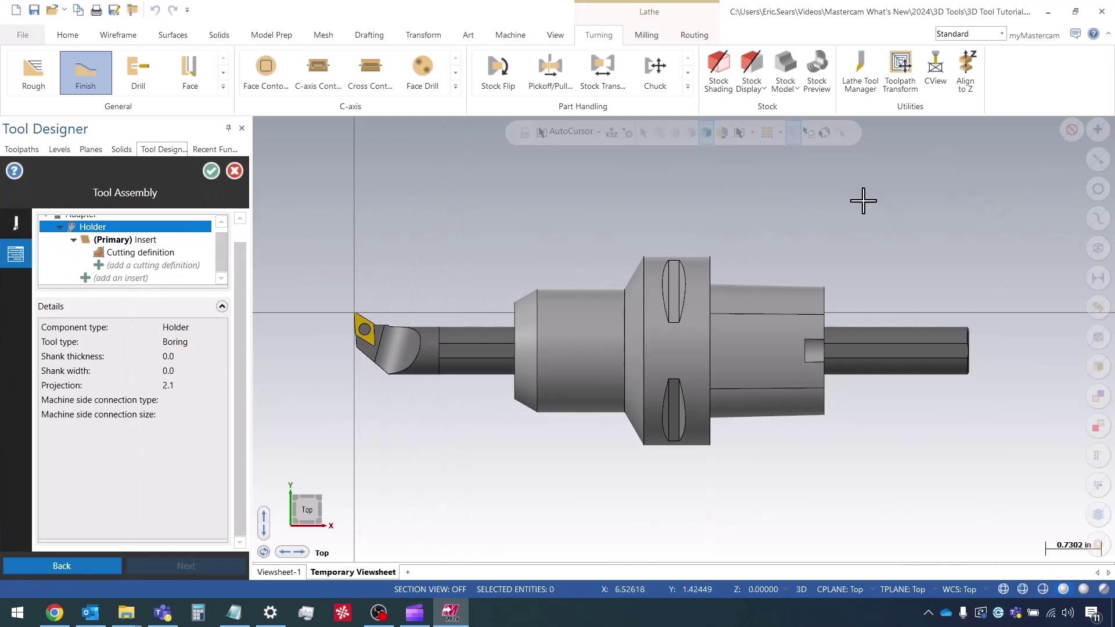
Add a component above the adapter and start creating a new holder in the Tutorial.TOOLDB library for it.
{"action": "scroll", "coordinate": [180, 273], "scroll_direction": "up", "scroll_amount": 2}
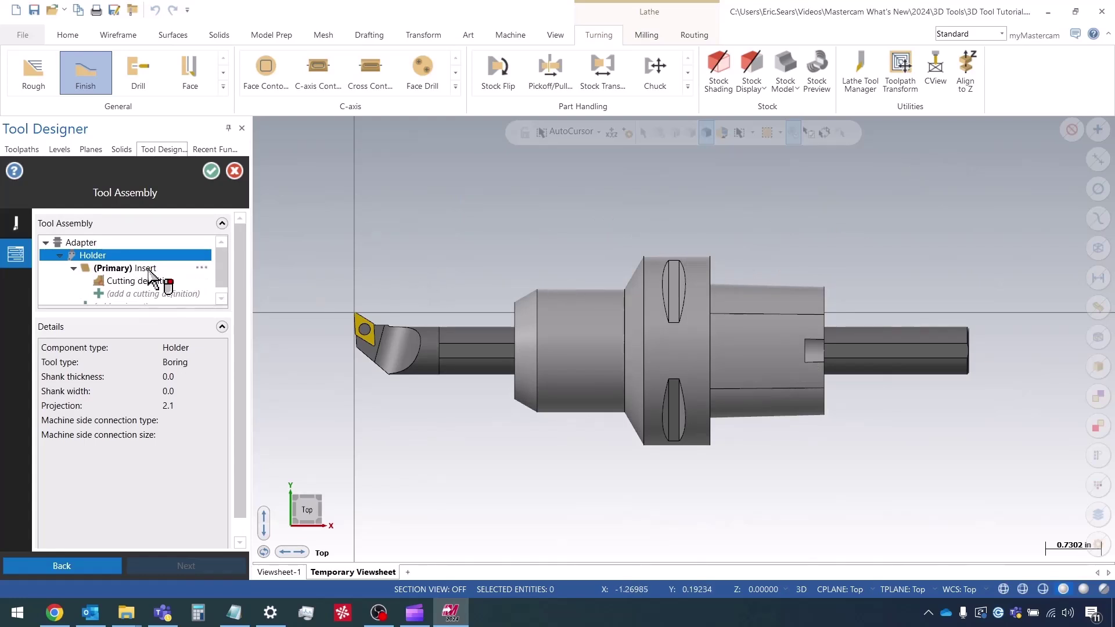
{"action": "left_click", "coordinate": [95, 245]}
{"action": "right_click", "coordinate": [95, 244]}
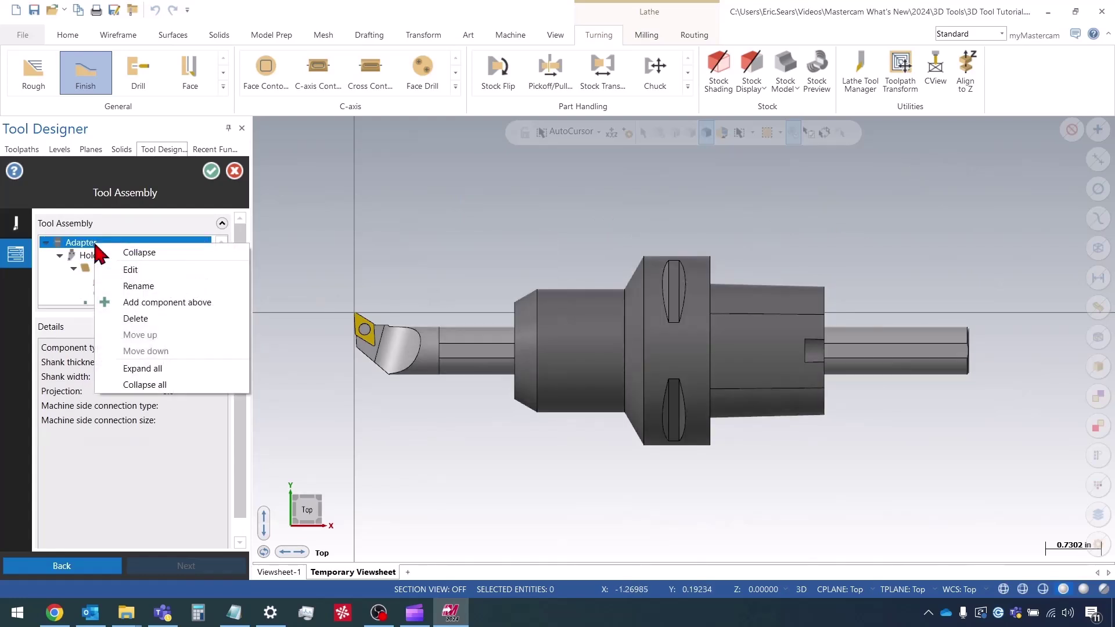
{"action": "left_click", "coordinate": [183, 301]}
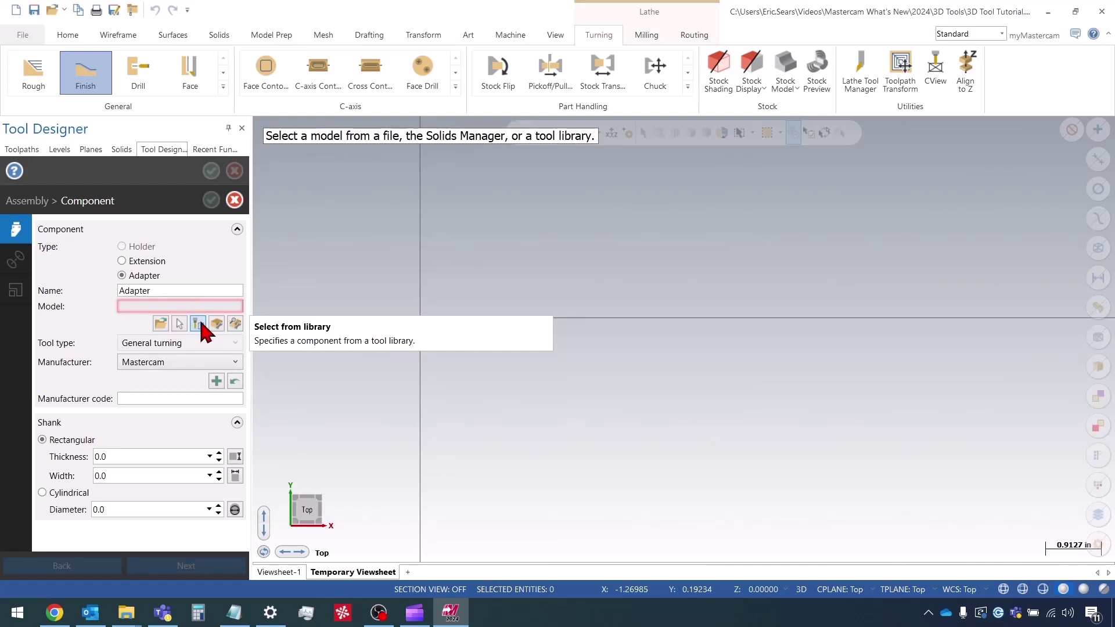
{"action": "left_click", "coordinate": [198, 324]}
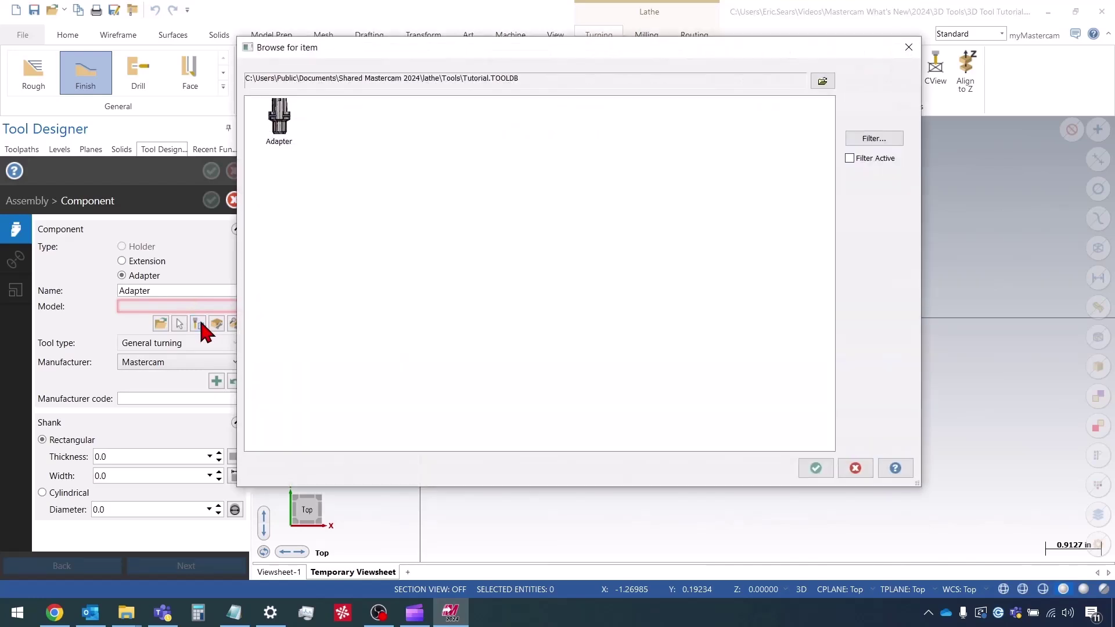
{"action": "right_click", "coordinate": [382, 221]}
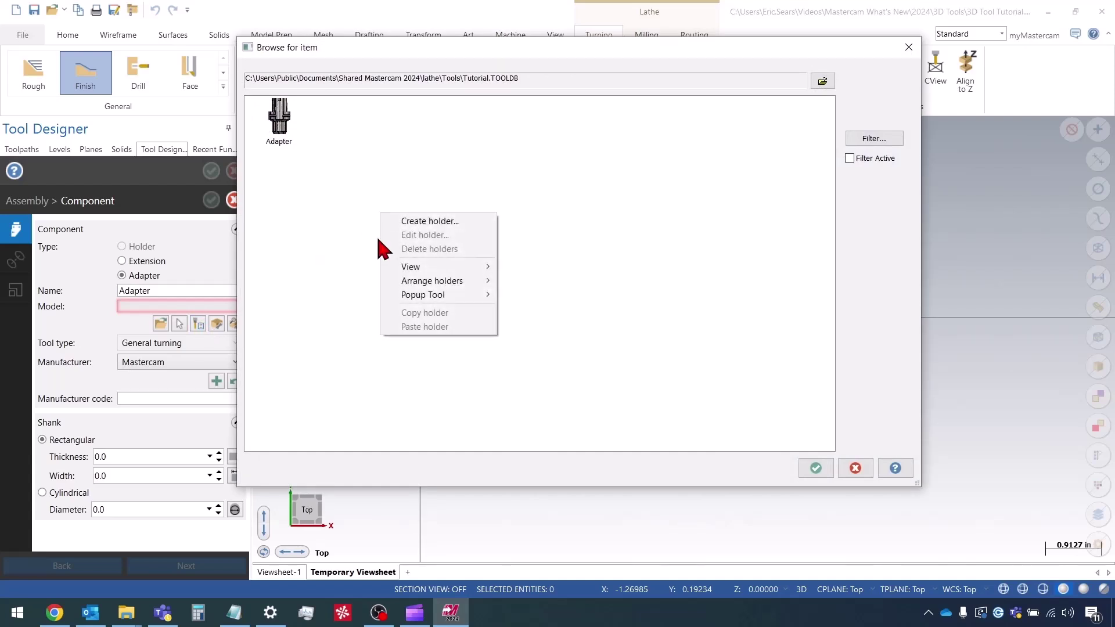
{"action": "left_click", "coordinate": [458, 223]}
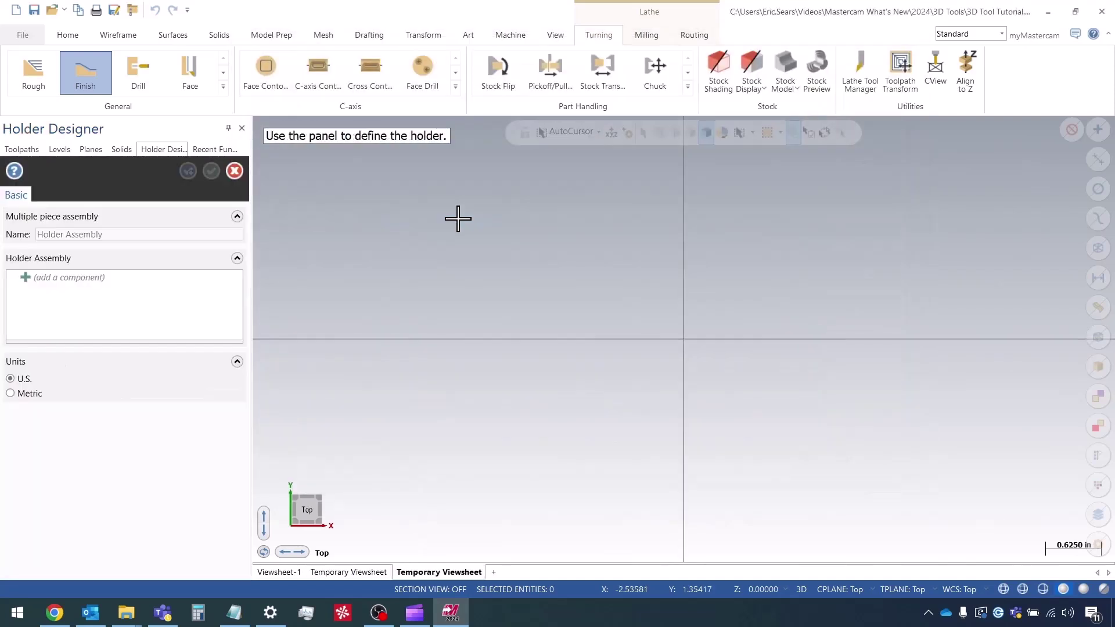
Define the new component from the solid on level Ext 1, showing that level and hiding the Boring Bar level.
{"action": "left_click", "coordinate": [51, 279]}
{"action": "right_click", "coordinate": [50, 279]}
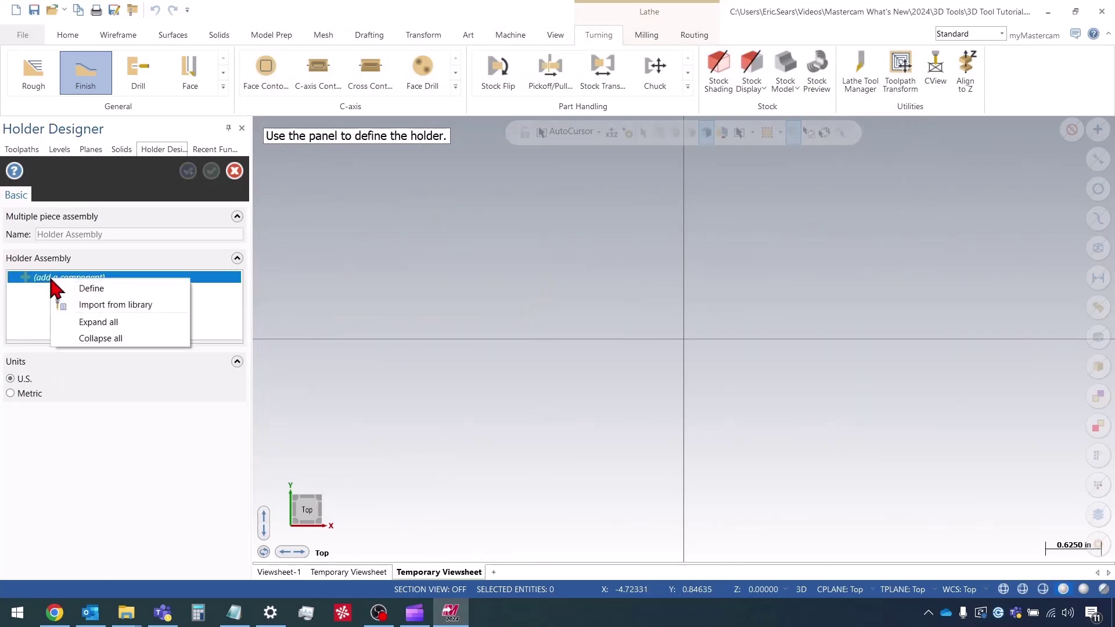
{"action": "left_click", "coordinate": [113, 289]}
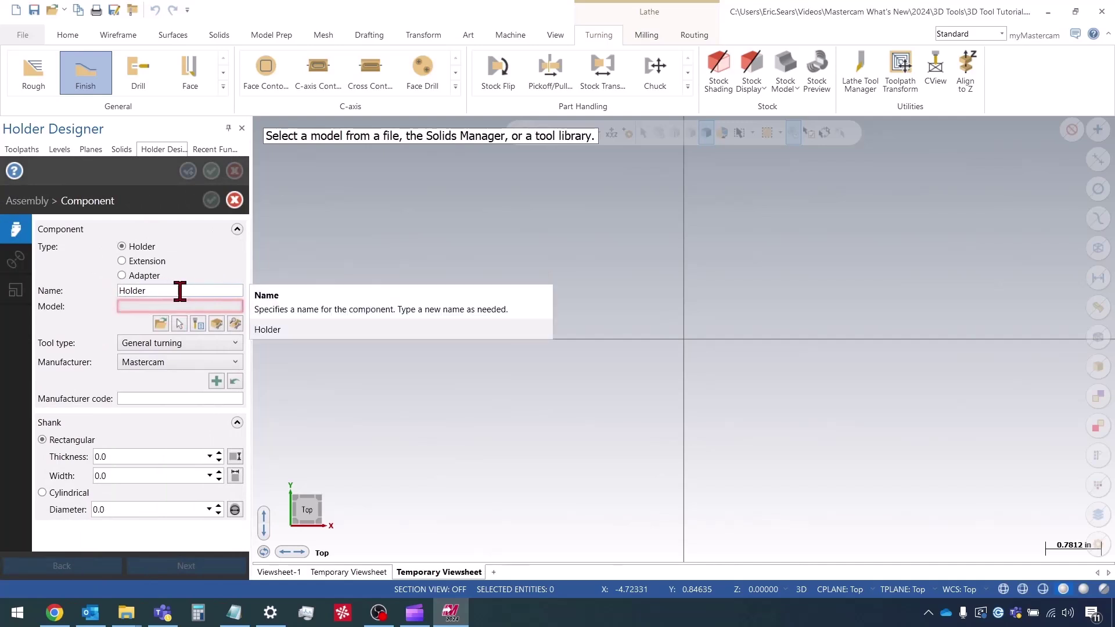
{"action": "left_click", "coordinate": [179, 323]}
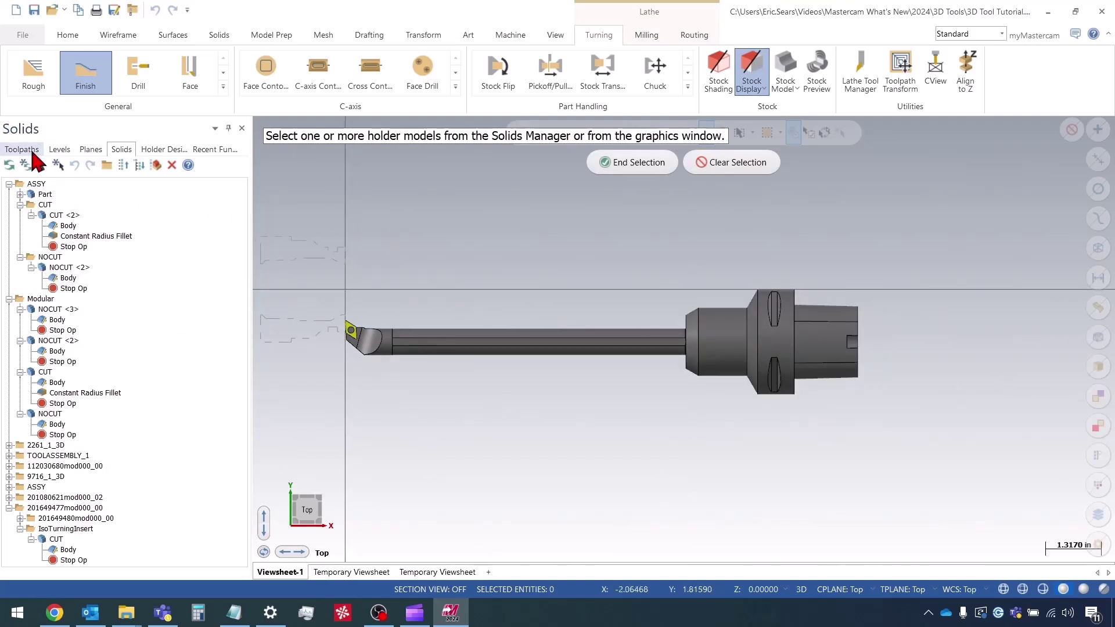
{"action": "left_click", "coordinate": [60, 149]}
{"action": "left_click", "coordinate": [64, 230]}
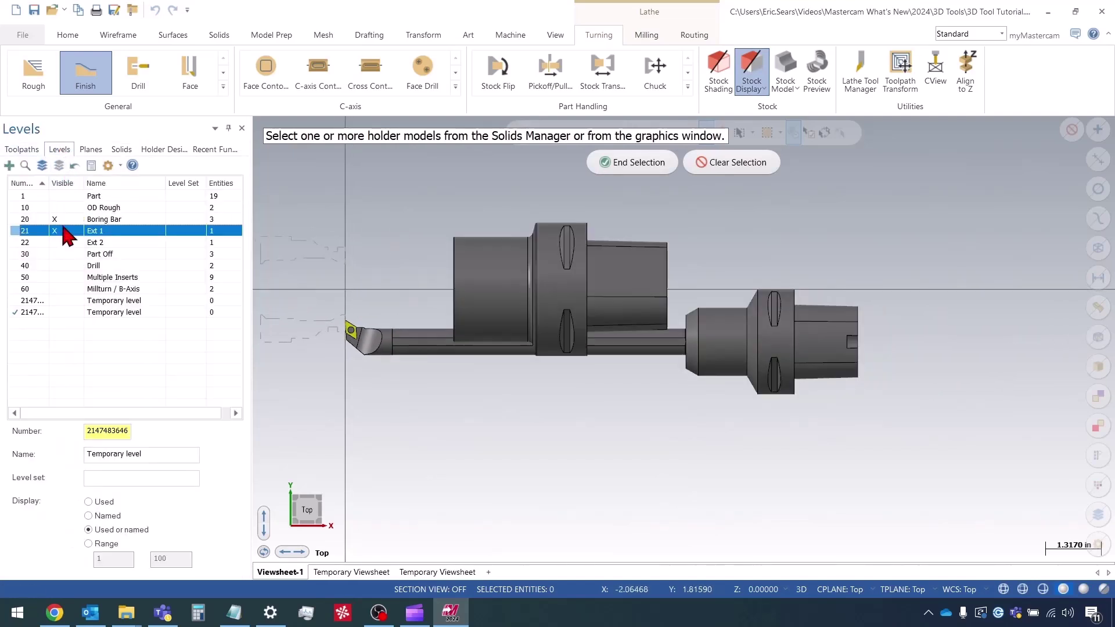
{"action": "left_click", "coordinate": [63, 219]}
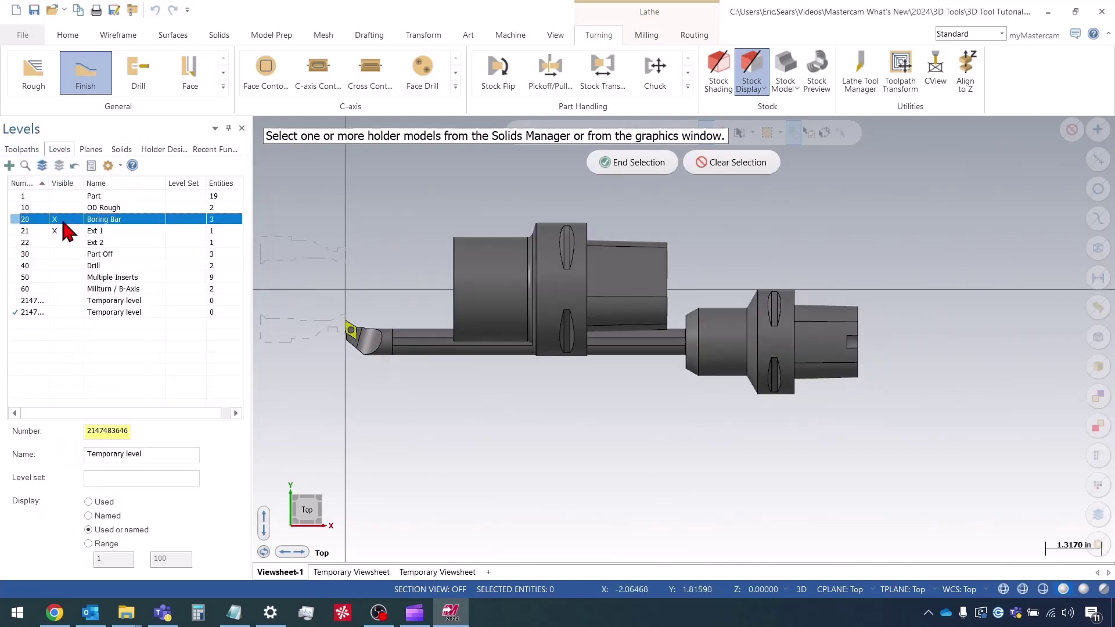
{"action": "left_click", "coordinate": [572, 277]}
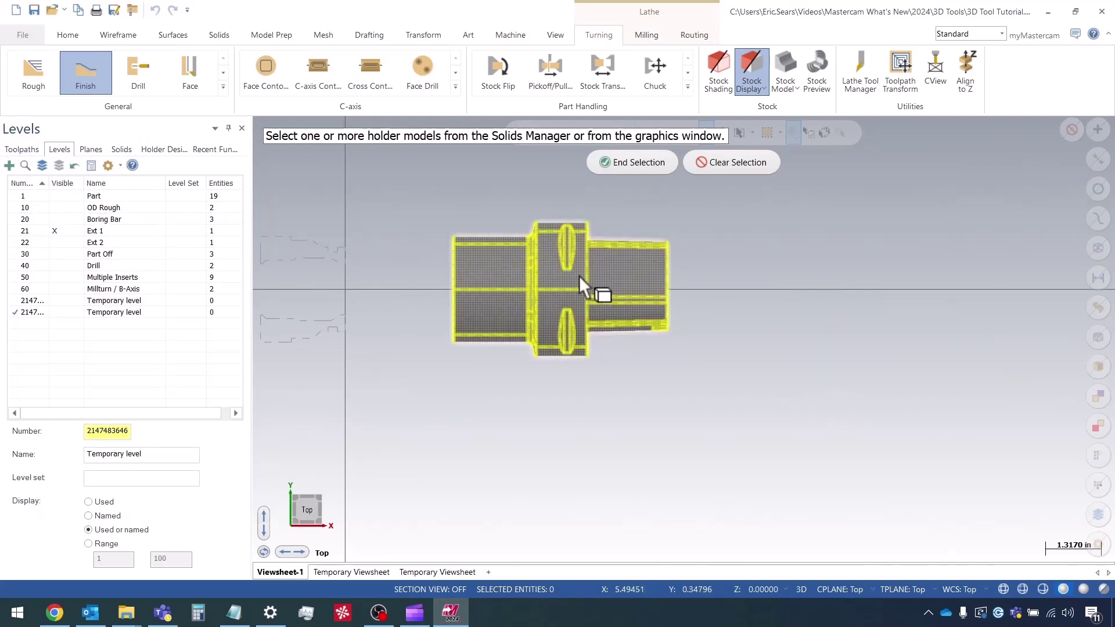
{"action": "left_click", "coordinate": [645, 163]}
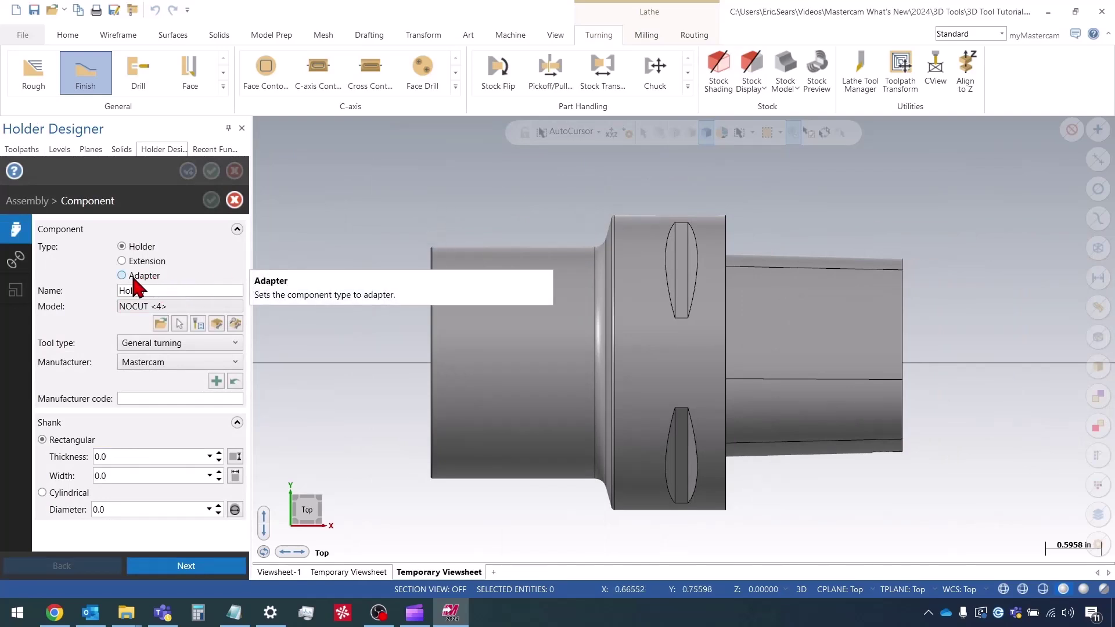
Set the new component's type to Adapter.
{"action": "left_click", "coordinate": [25, 261]}
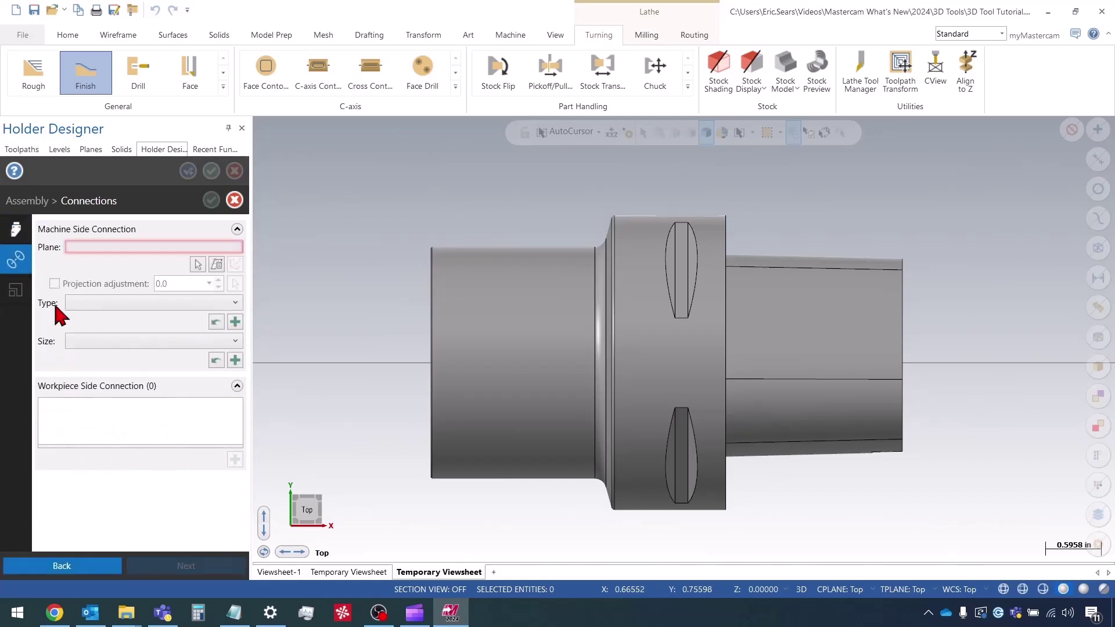
{"action": "left_click", "coordinate": [16, 230]}
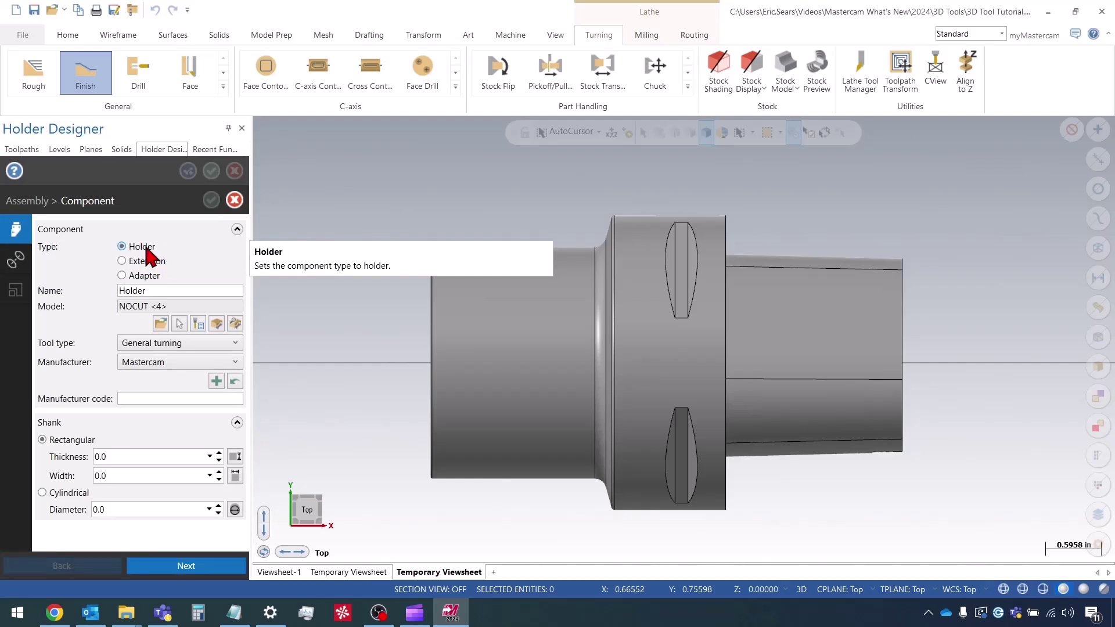
{"action": "left_click", "coordinate": [145, 275]}
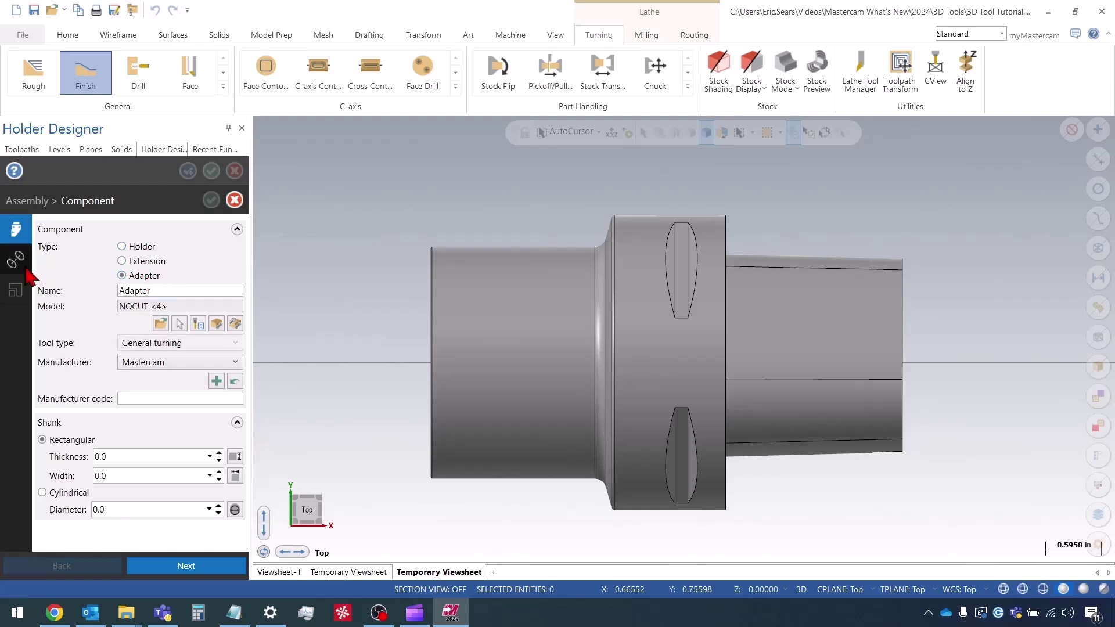
Define the second adapter's machine side connection plane on the flat flange face around its tapered polygonal shank.
{"action": "mouse_move", "coordinate": [19, 262]}
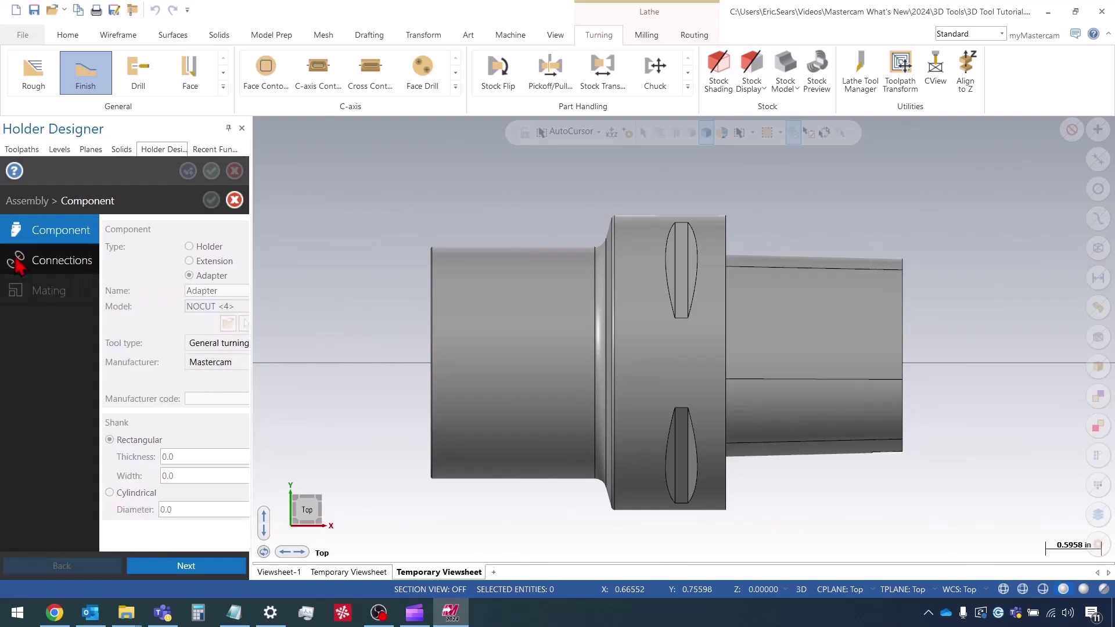
{"action": "left_click", "coordinate": [13, 264]}
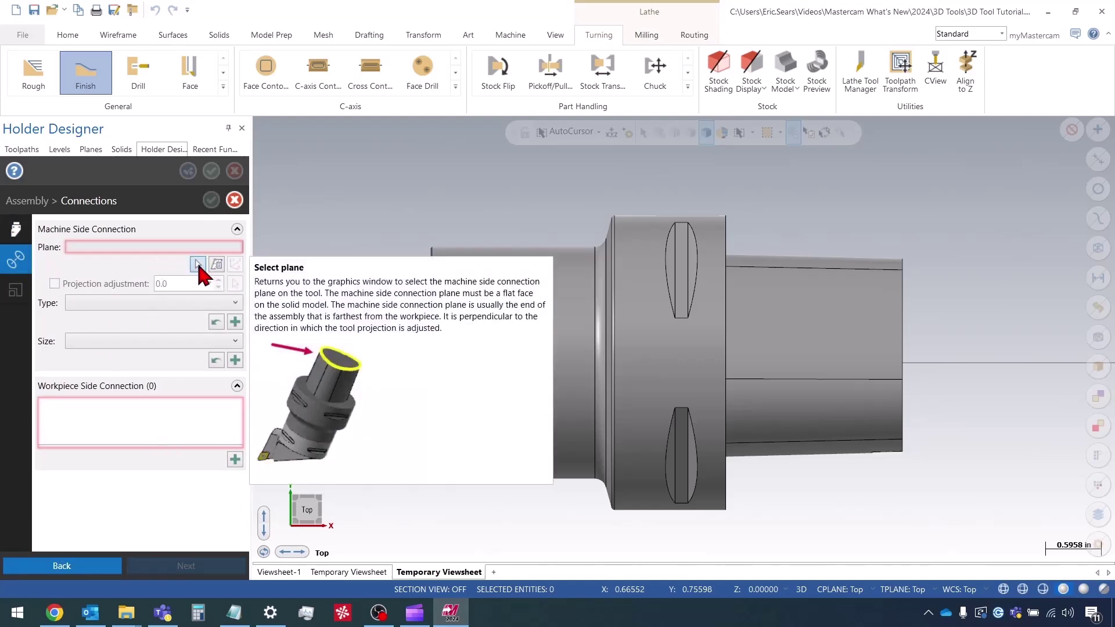
{"action": "left_click", "coordinate": [197, 265]}
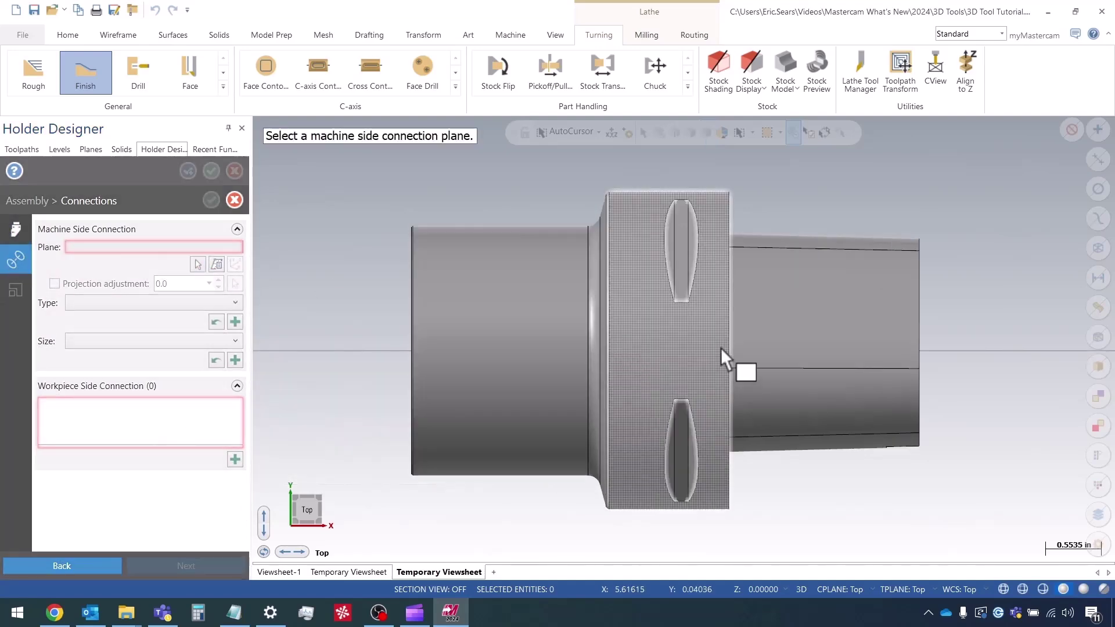
{"action": "left_click", "coordinate": [759, 295]}
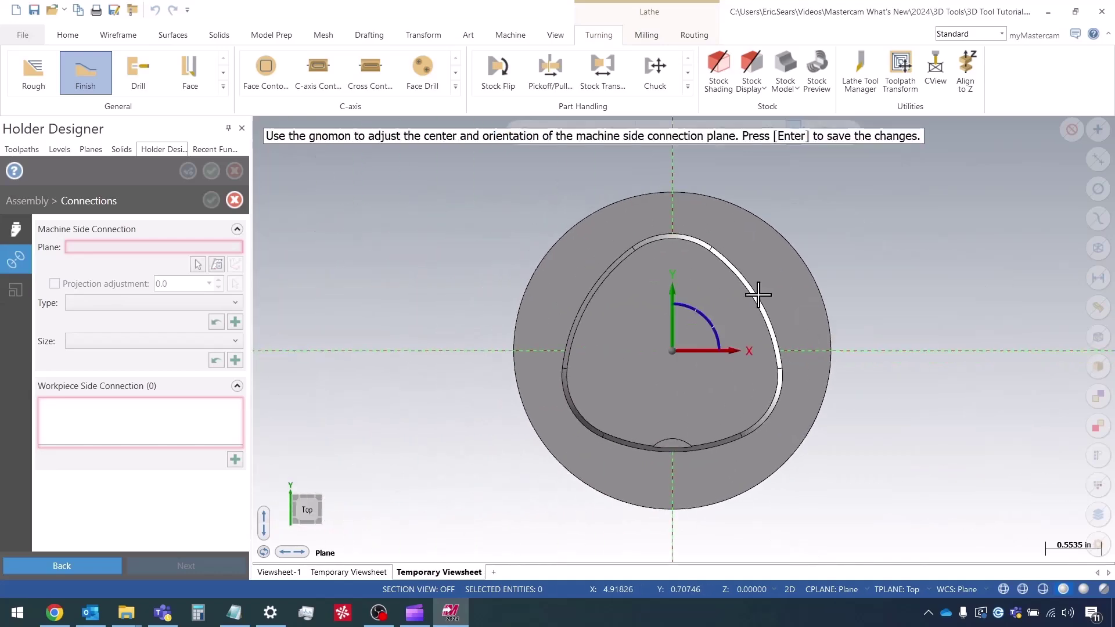
{"action": "key", "text": "Return"}
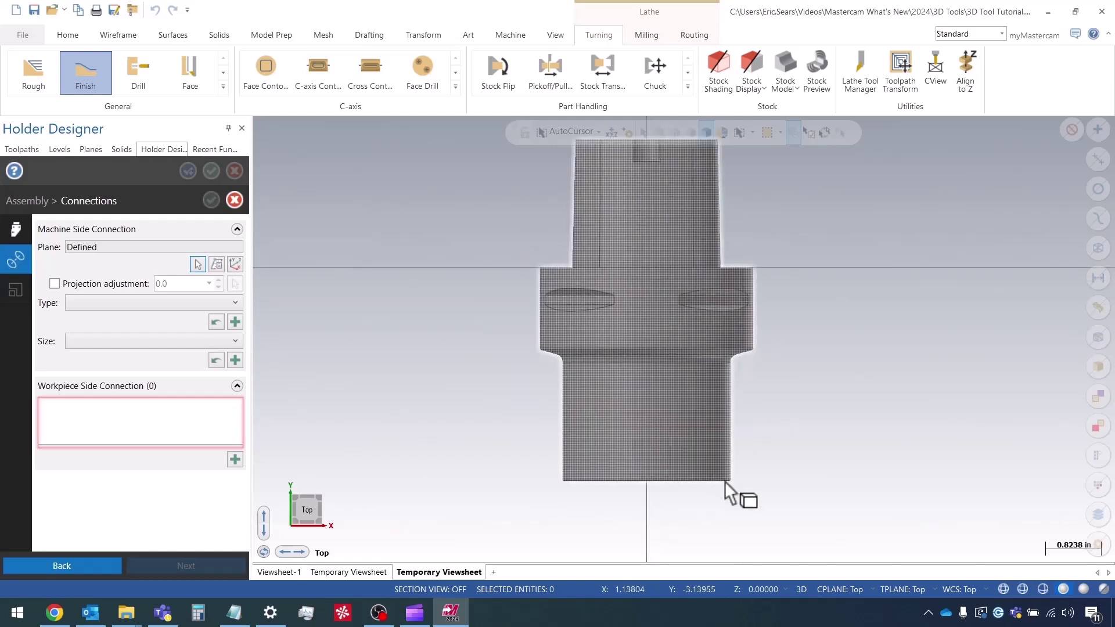
Add a workpiece side connection on the flat circular face at the adapter's cylindrical end and save the adapter to the library.
{"action": "left_click", "coordinate": [235, 459]}
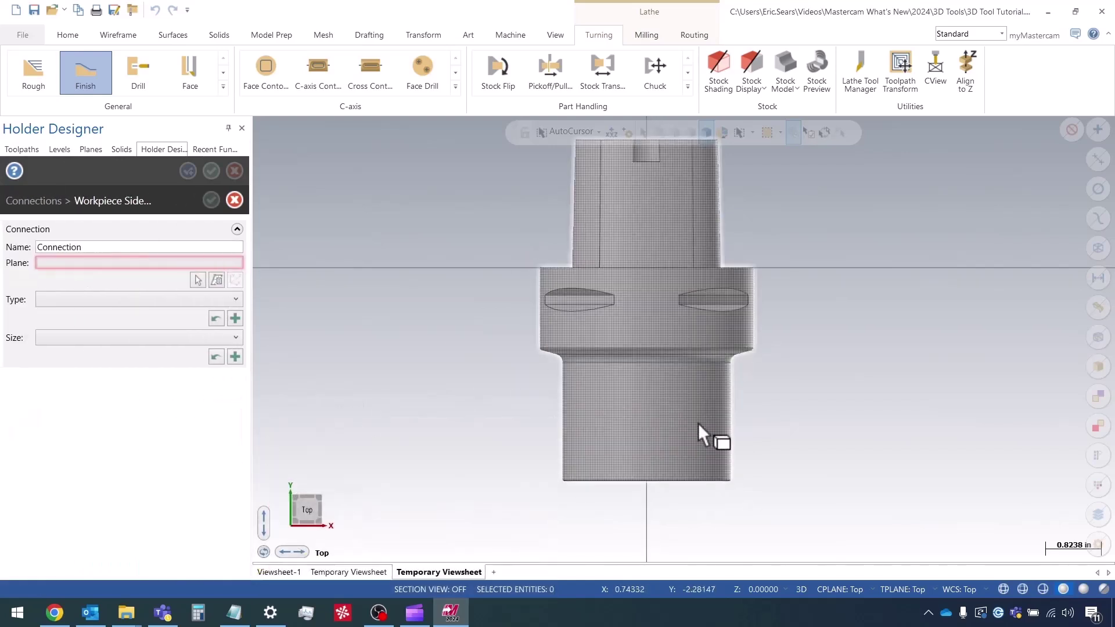
{"action": "left_click", "coordinate": [197, 280]}
{"action": "middle_click_drag", "start_coordinate": [448, 349], "coordinate": [714, 552]}
{"action": "left_click", "coordinate": [707, 527]}
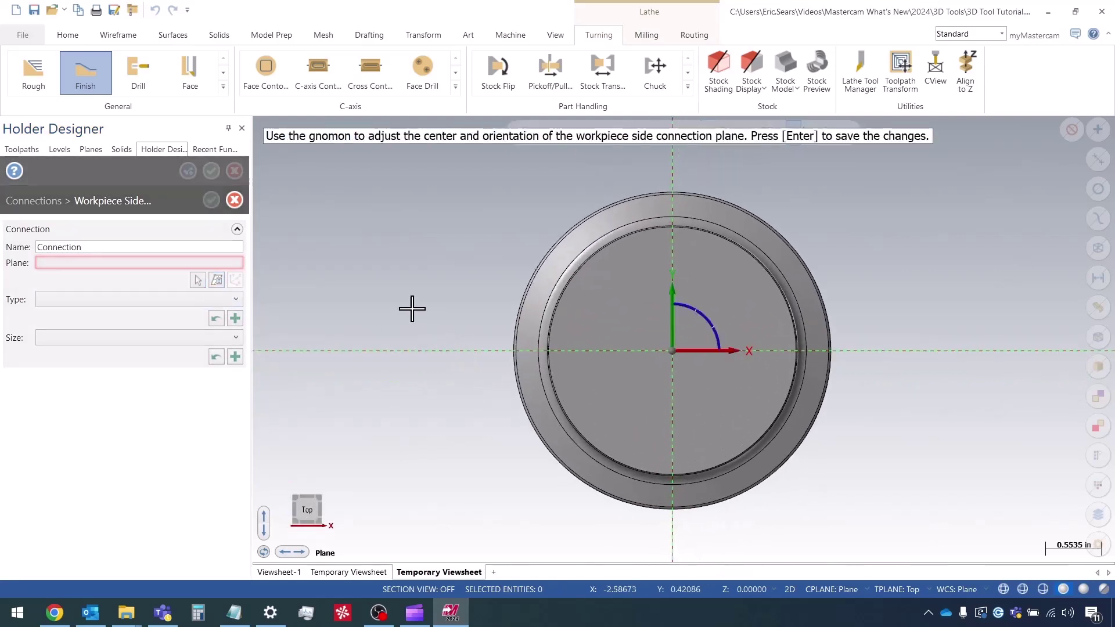
{"action": "key", "text": "Return"}
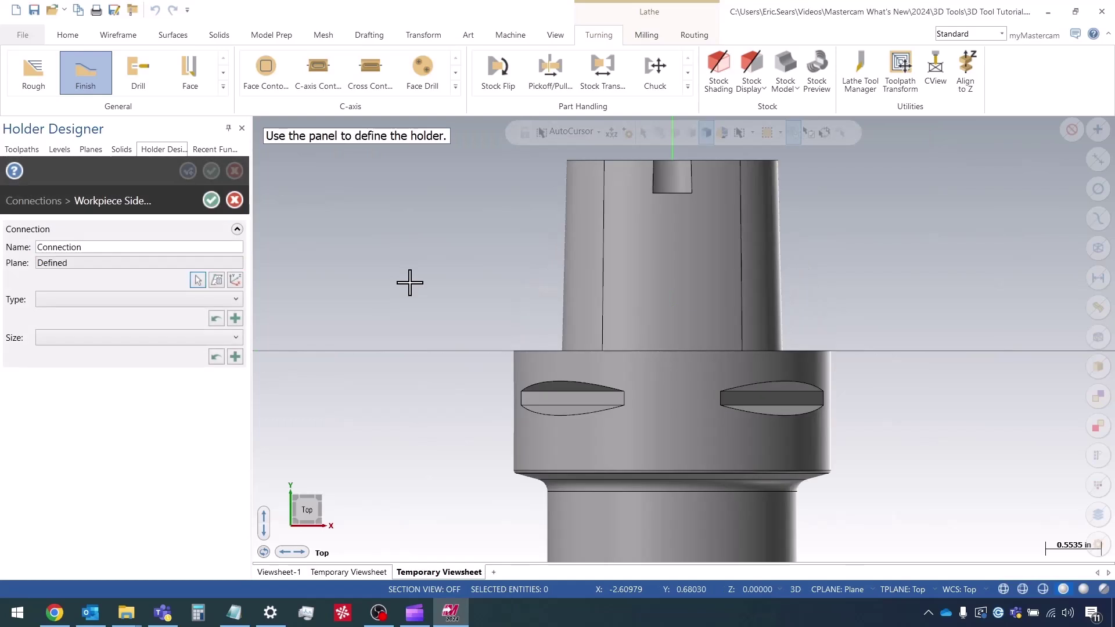
{"action": "left_click", "coordinate": [213, 199]}
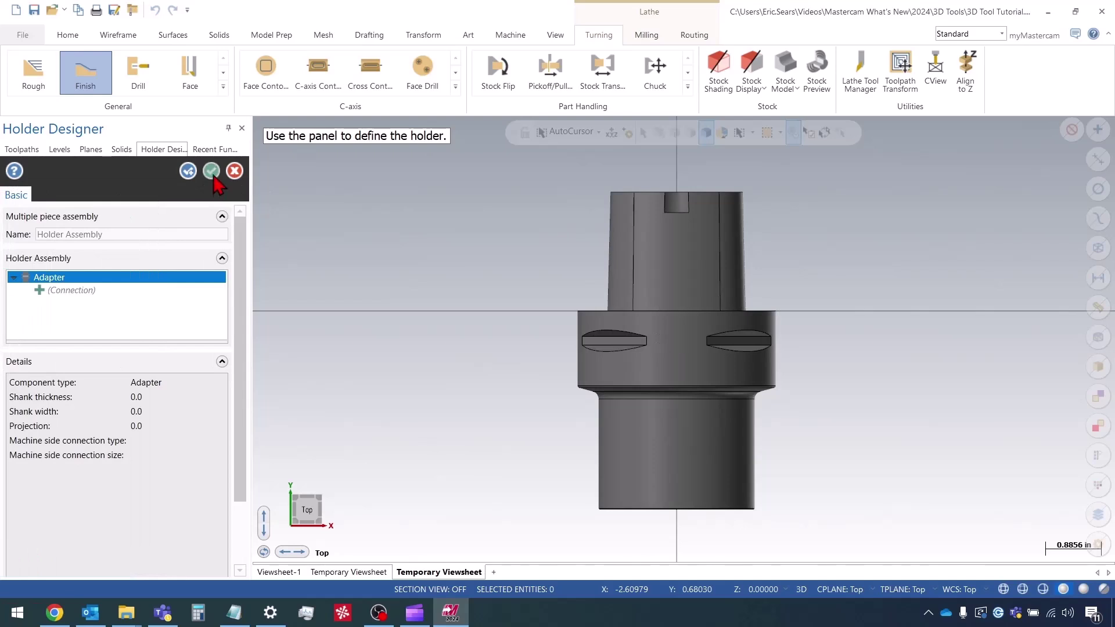
{"action": "left_click", "coordinate": [212, 172]}
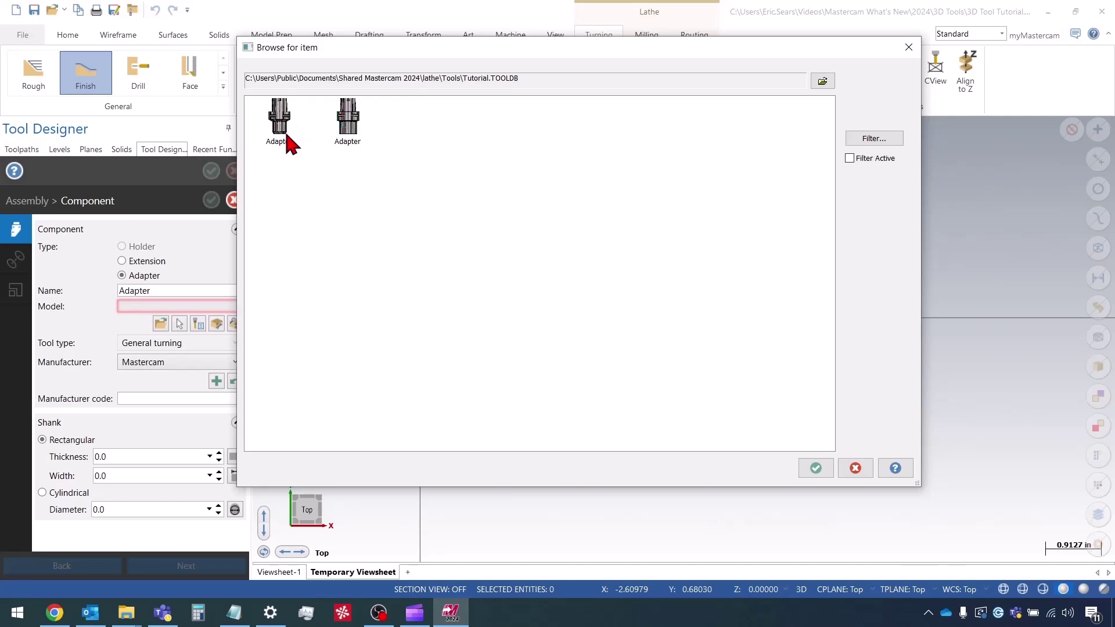
Start a new holder library component from the solid on level Ext 2, showing that level and hiding Ext 1.
{"action": "right_click", "coordinate": [424, 214]}
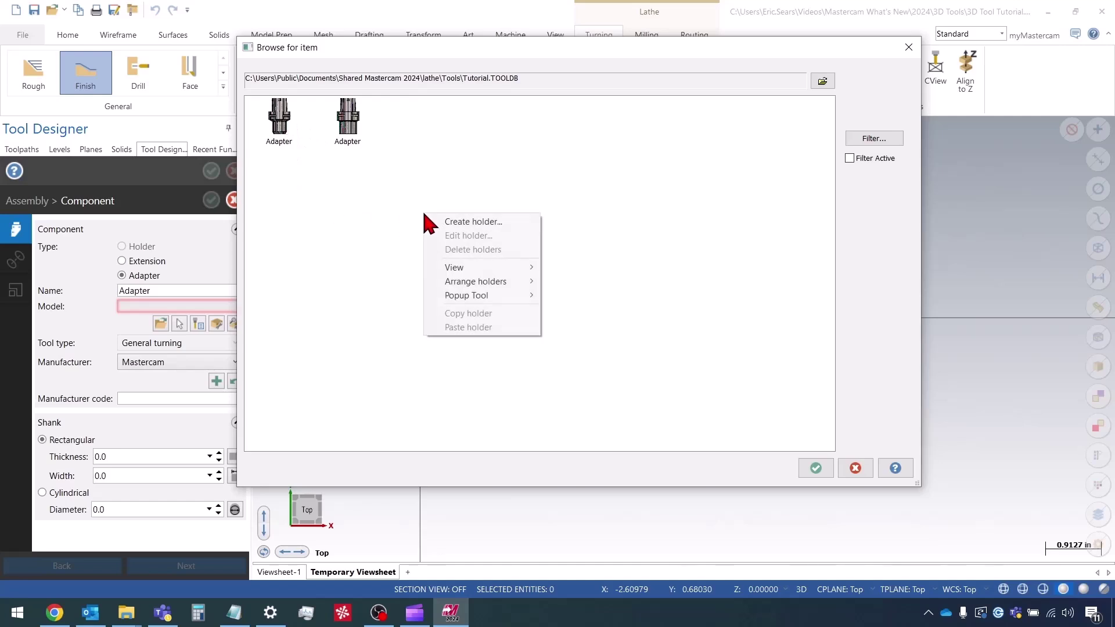
{"action": "left_click", "coordinate": [526, 222]}
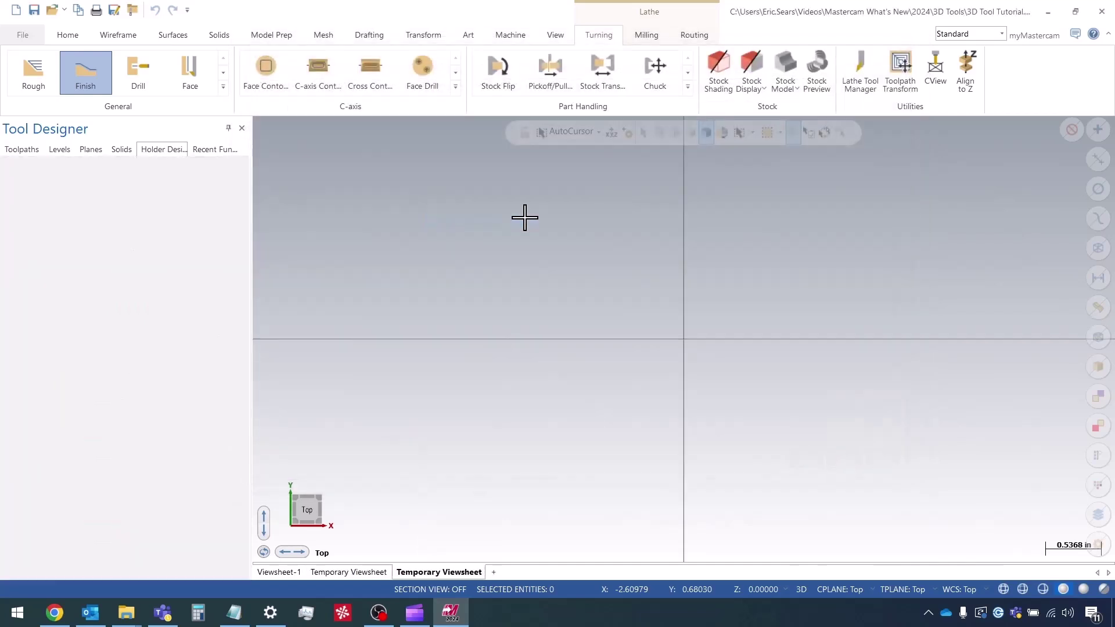
{"action": "left_click", "coordinate": [107, 278]}
{"action": "right_click", "coordinate": [107, 278]}
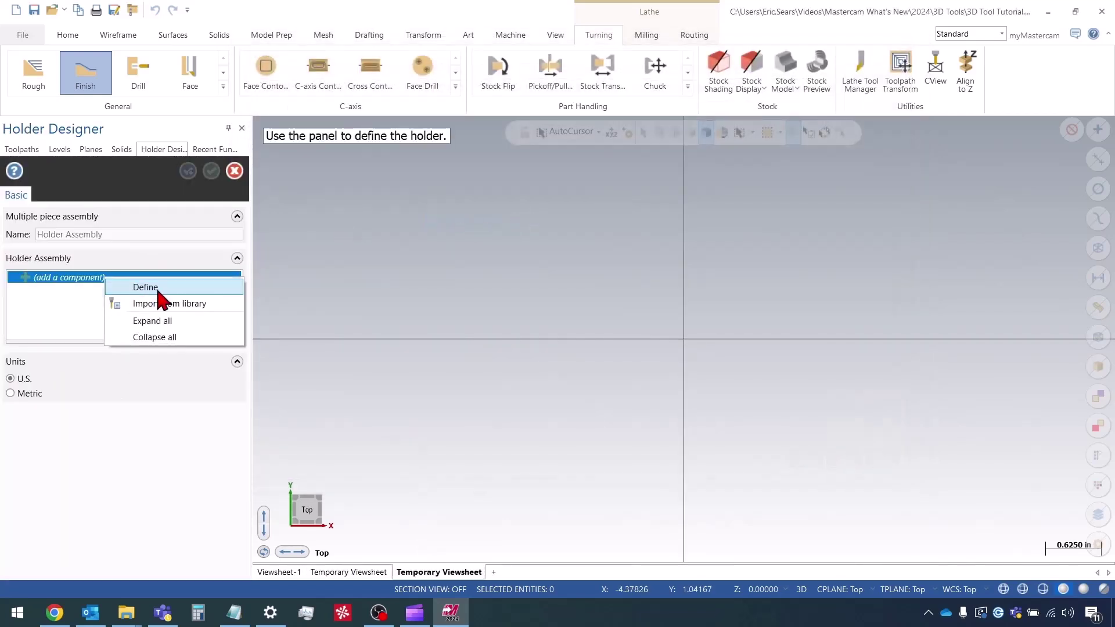
{"action": "left_click", "coordinate": [159, 288]}
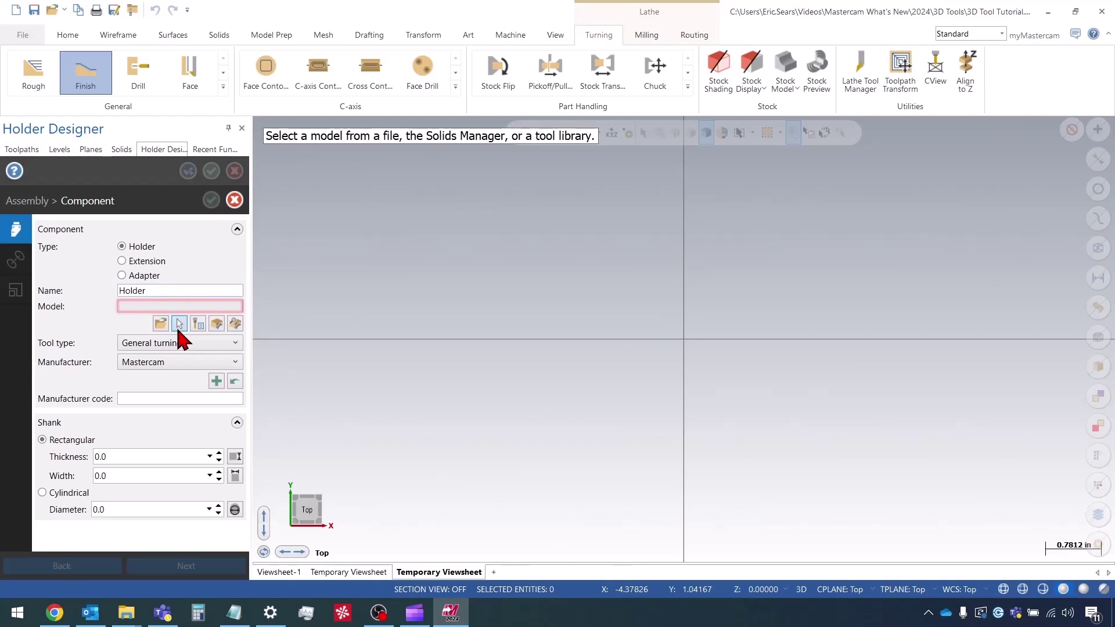
{"action": "left_click", "coordinate": [180, 323]}
{"action": "left_click", "coordinate": [49, 152]}
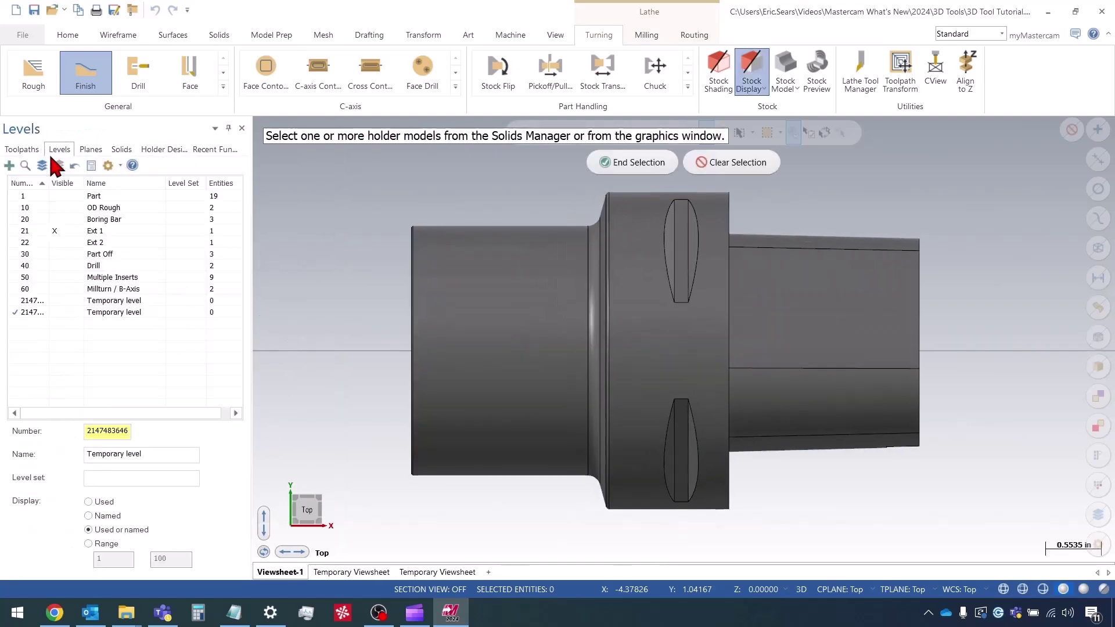
{"action": "left_click", "coordinate": [64, 243]}
{"action": "left_click", "coordinate": [64, 230]}
{"action": "left_click", "coordinate": [662, 287]}
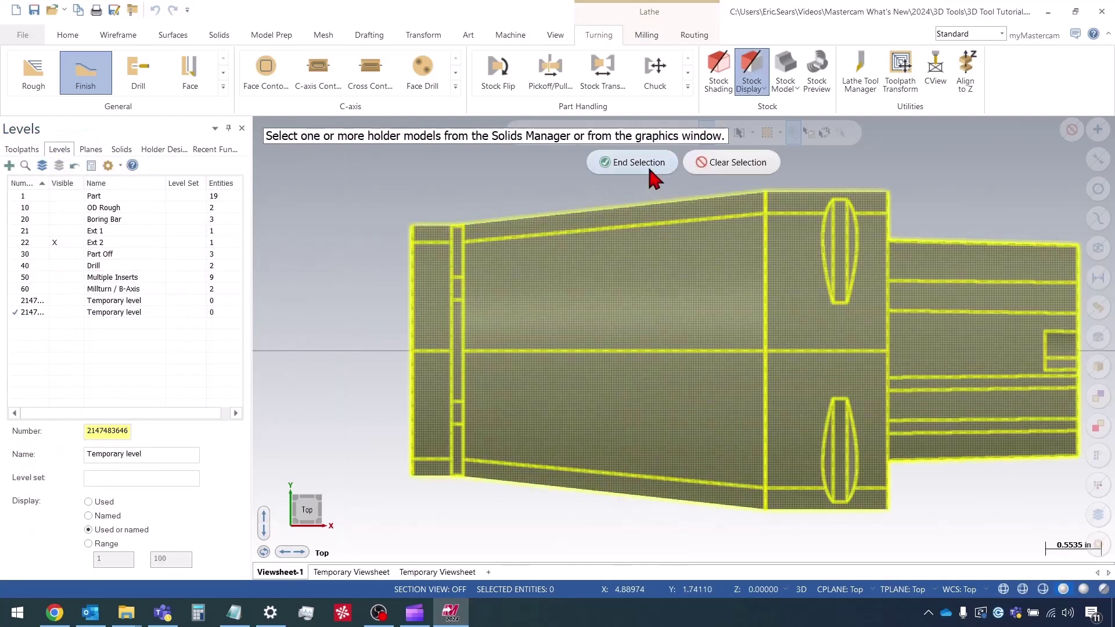
{"action": "left_click", "coordinate": [633, 162]}
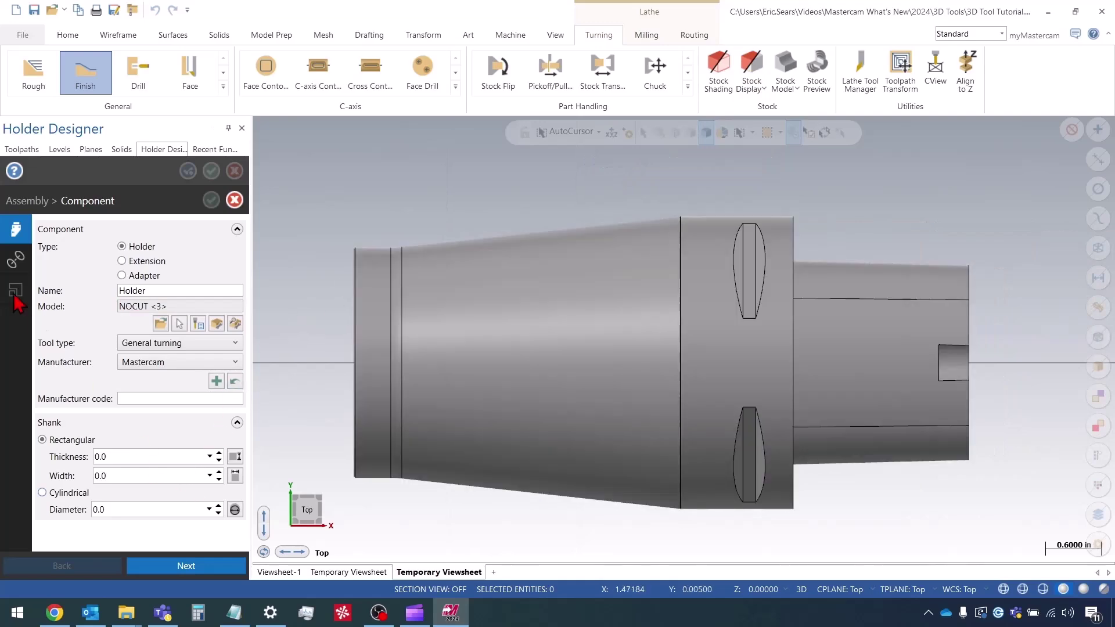
Define the machine side connection plane on the flange face around the tapered polygonal shank and set the component type to Adapter.
{"action": "left_click", "coordinate": [7, 262]}
{"action": "left_click", "coordinate": [198, 270]}
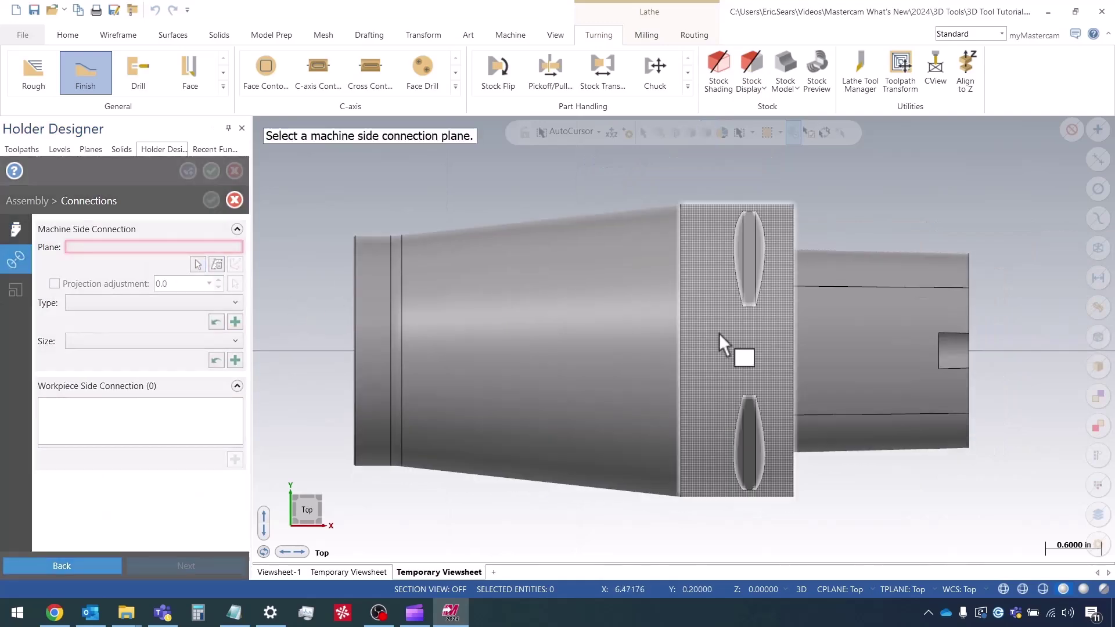
{"action": "middle_click_drag", "start_coordinate": [719, 334], "coordinate": [682, 333]}
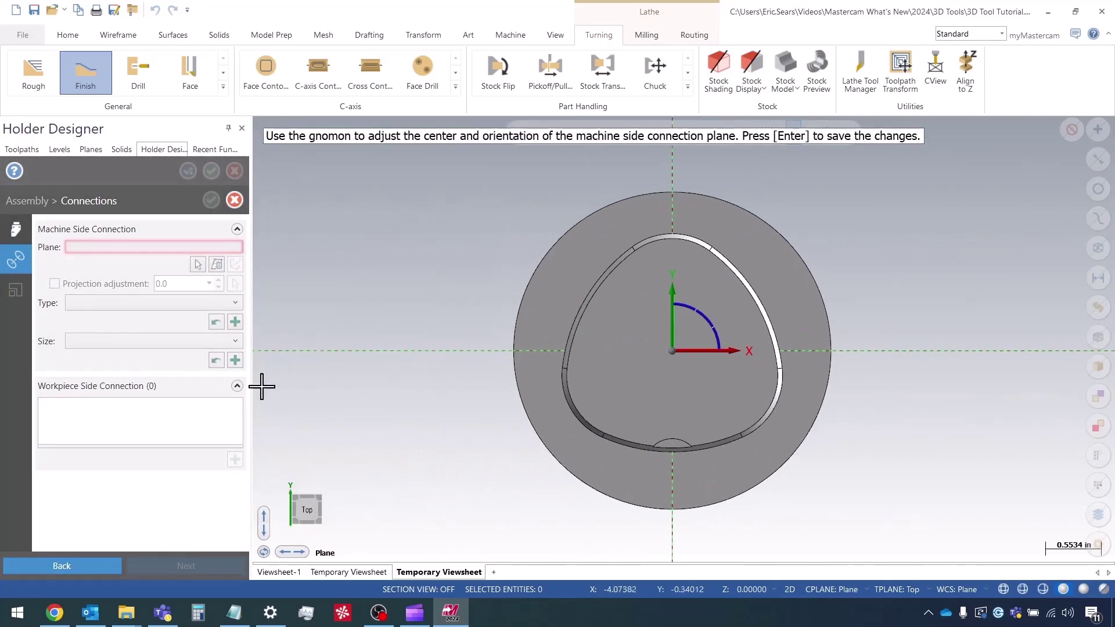
{"action": "key", "text": "Return"}
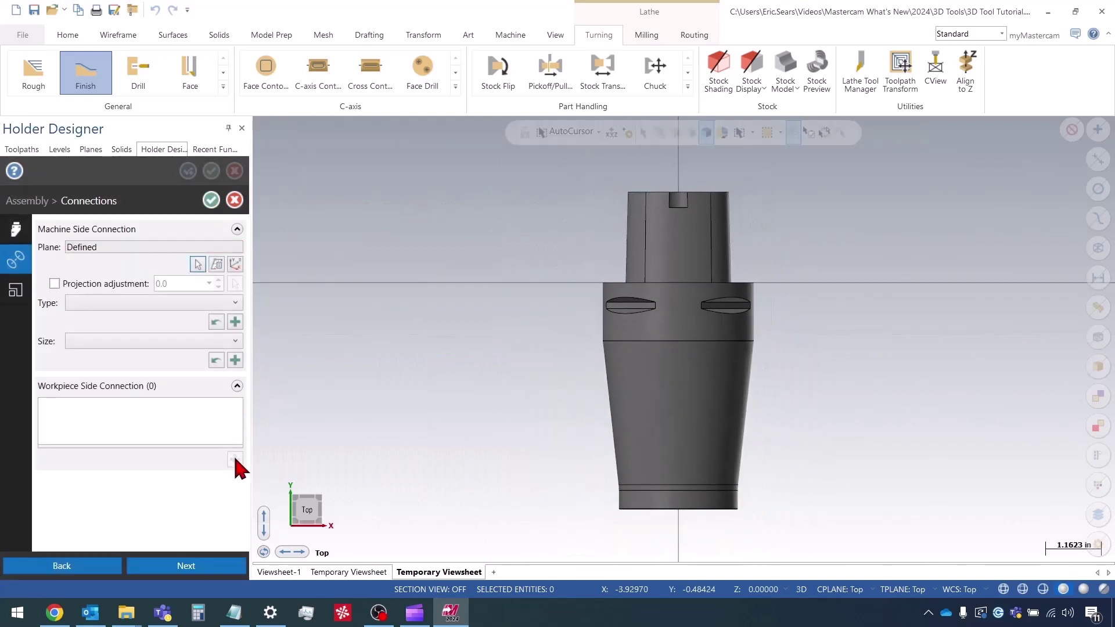
{"action": "left_click", "coordinate": [15, 229]}
{"action": "left_click", "coordinate": [138, 276]}
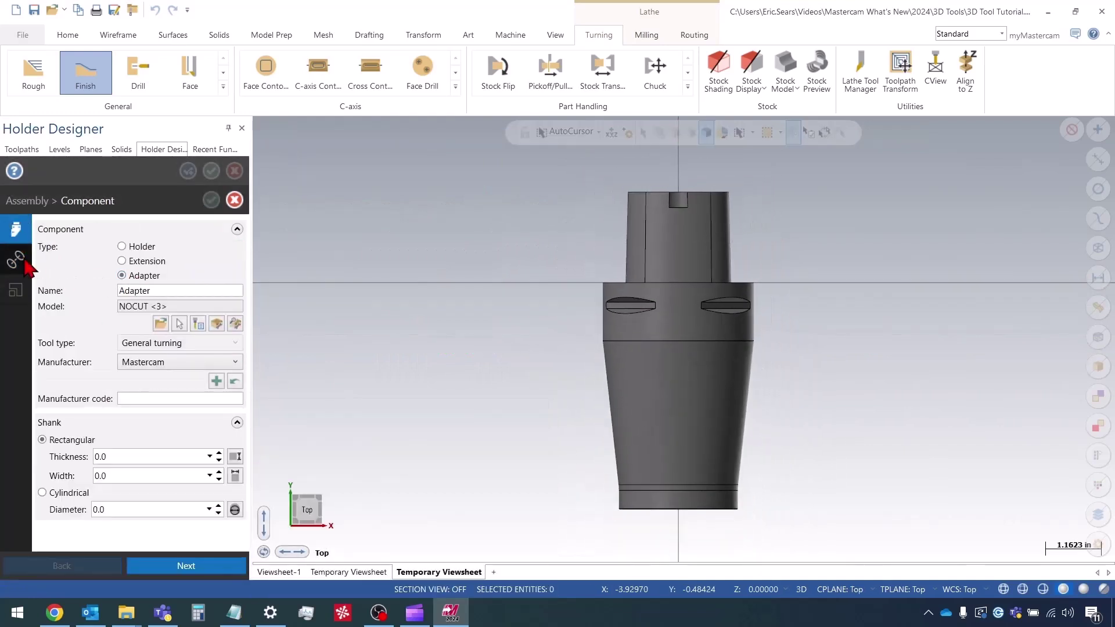
Add a workpiece side connection on the flat circular face at the adapter's narrow end and save the adapter to the library.
{"action": "left_click", "coordinate": [16, 259]}
{"action": "left_click", "coordinate": [235, 459]}
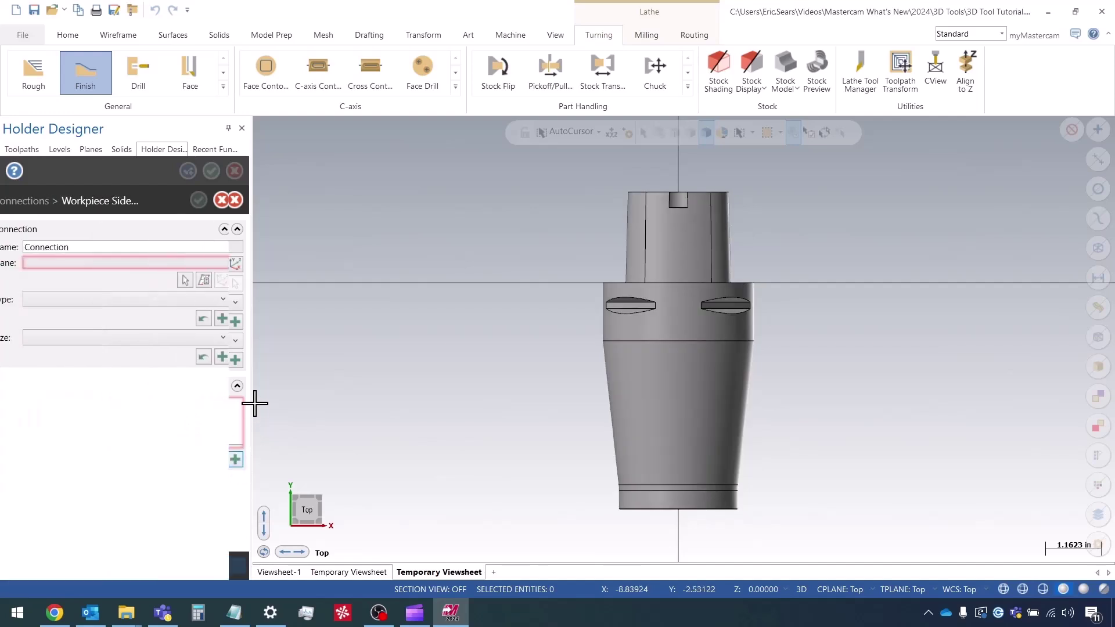
{"action": "left_click", "coordinate": [196, 282]}
{"action": "middle_click_drag", "start_coordinate": [665, 390], "coordinate": [673, 359]}
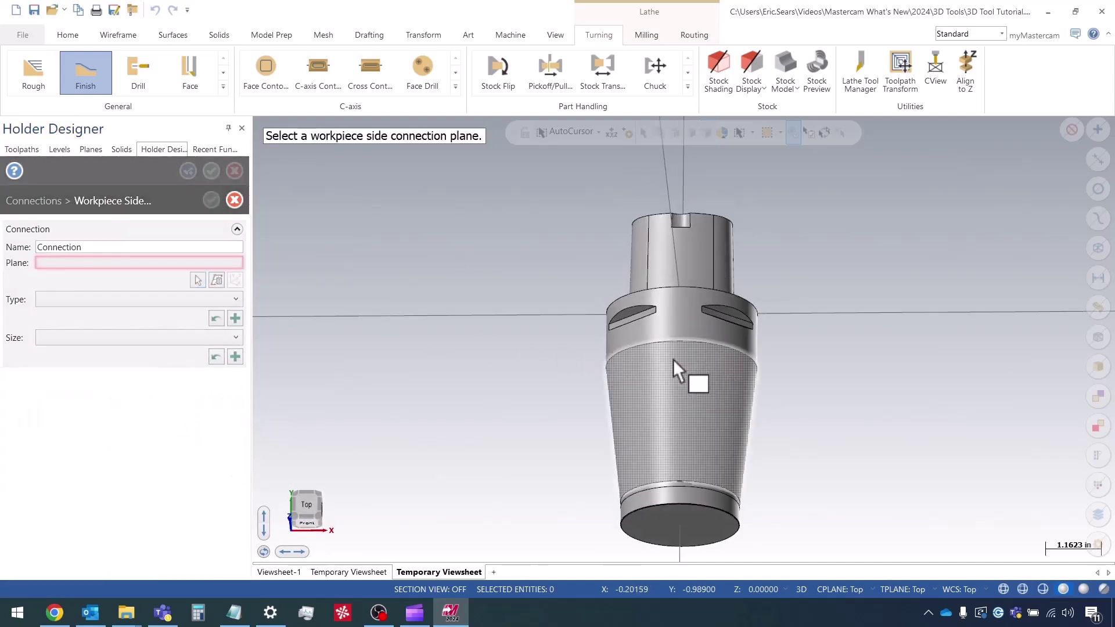
{"action": "left_click", "coordinate": [691, 525]}
{"action": "key", "text": "Return"}
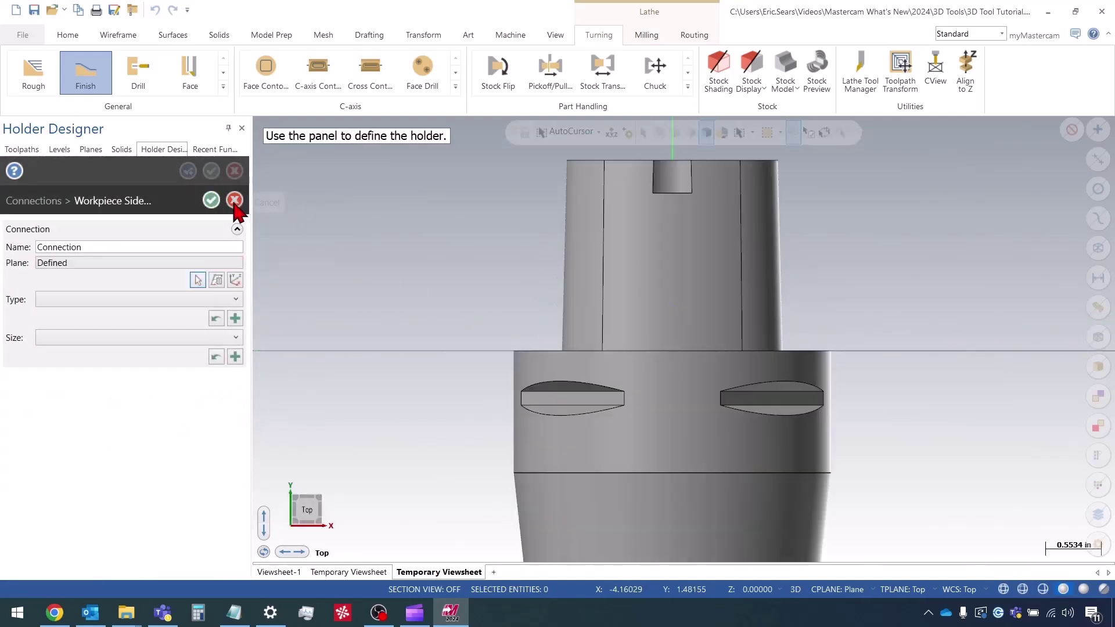
{"action": "left_click", "coordinate": [212, 200]}
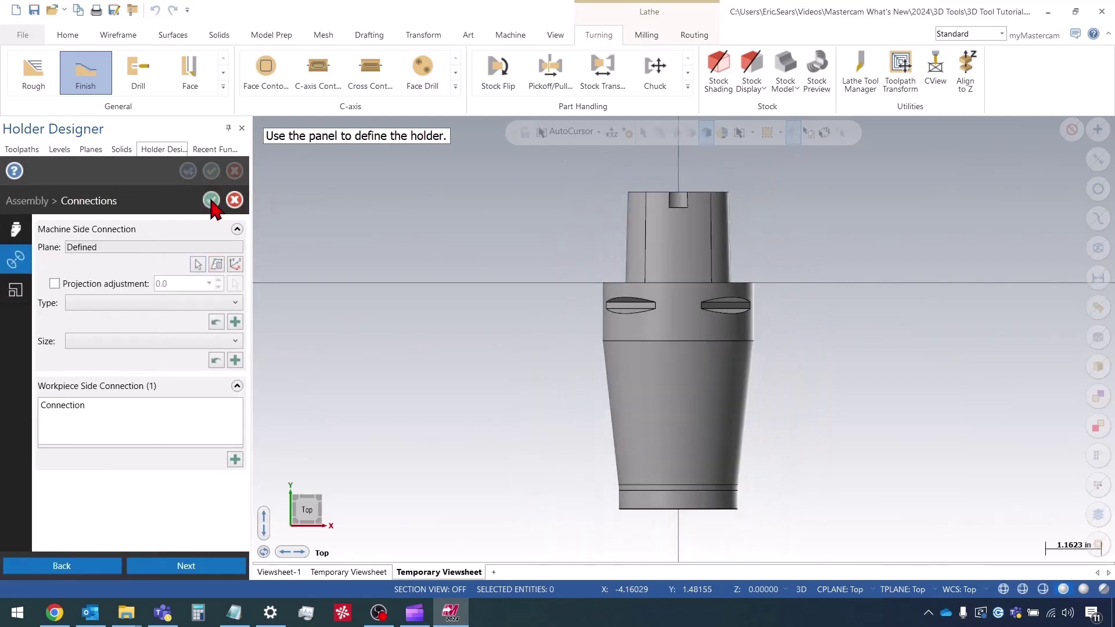
{"action": "left_click", "coordinate": [214, 201]}
{"action": "left_click", "coordinate": [211, 173]}
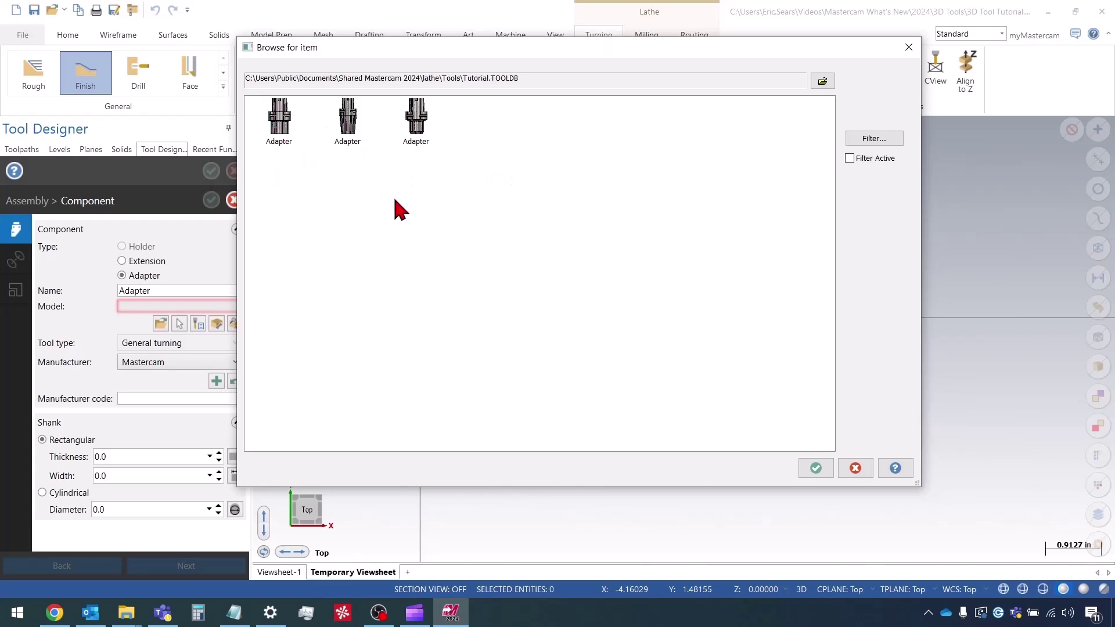
Import the first adapter in the library as the boring bar's machine-end component and accept the tool assembly.
{"action": "double_click", "coordinate": [281, 119]}
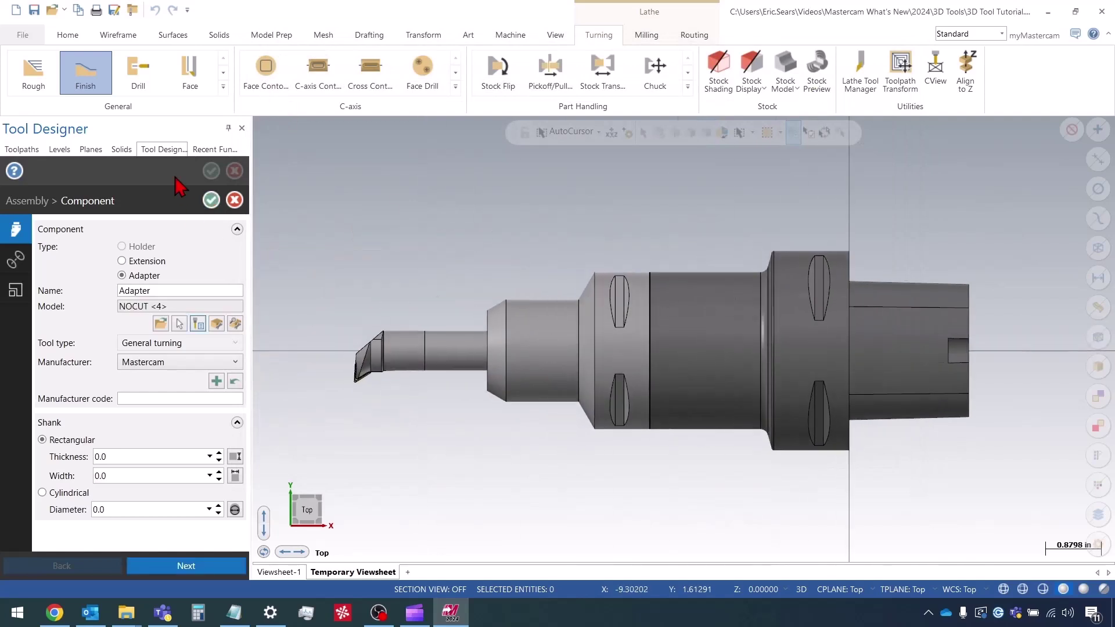
{"action": "left_click", "coordinate": [211, 200]}
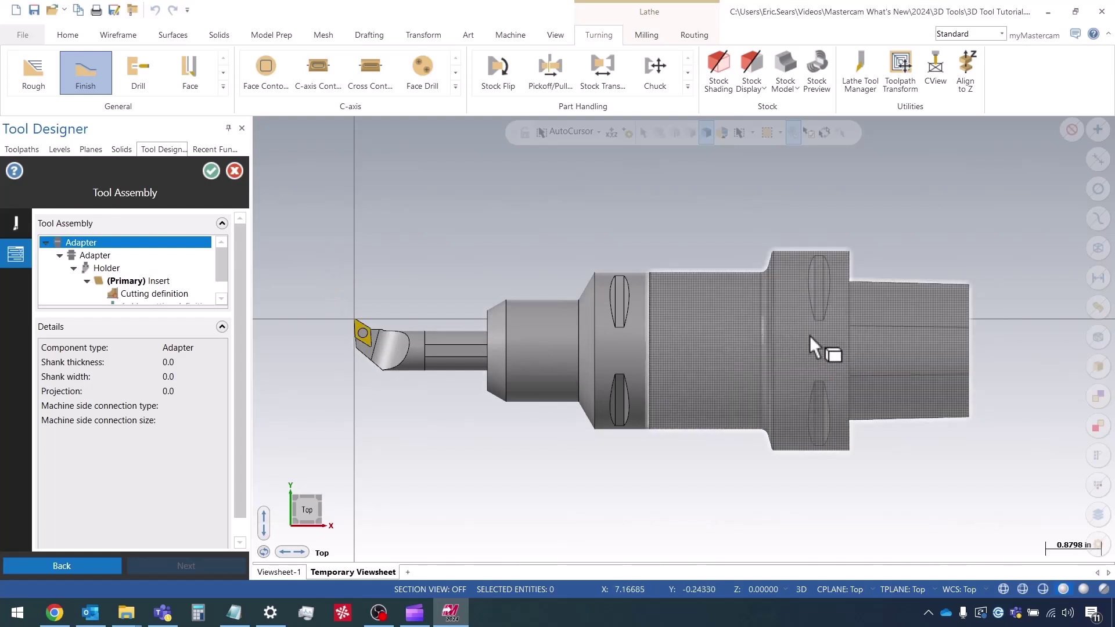
{"action": "left_click", "coordinate": [211, 171]}
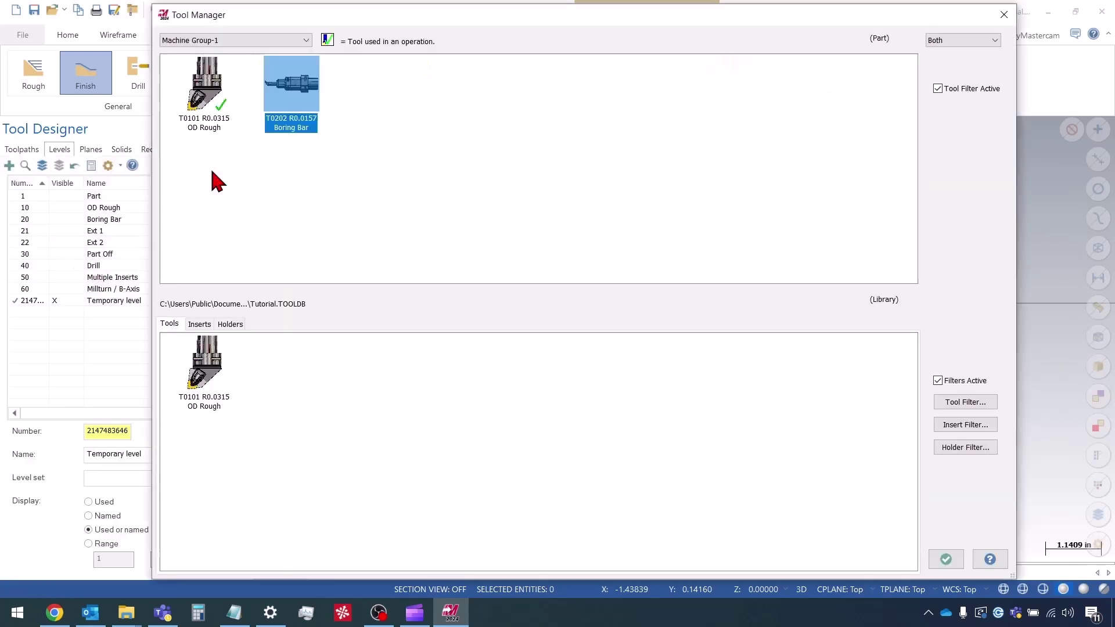
Copy the T0202 Boring Bar tool into the Tutorial.TOOLDB library and save the library changes.
{"action": "left_click_drag", "start_coordinate": [567, 24], "coordinate": [556, 20]}
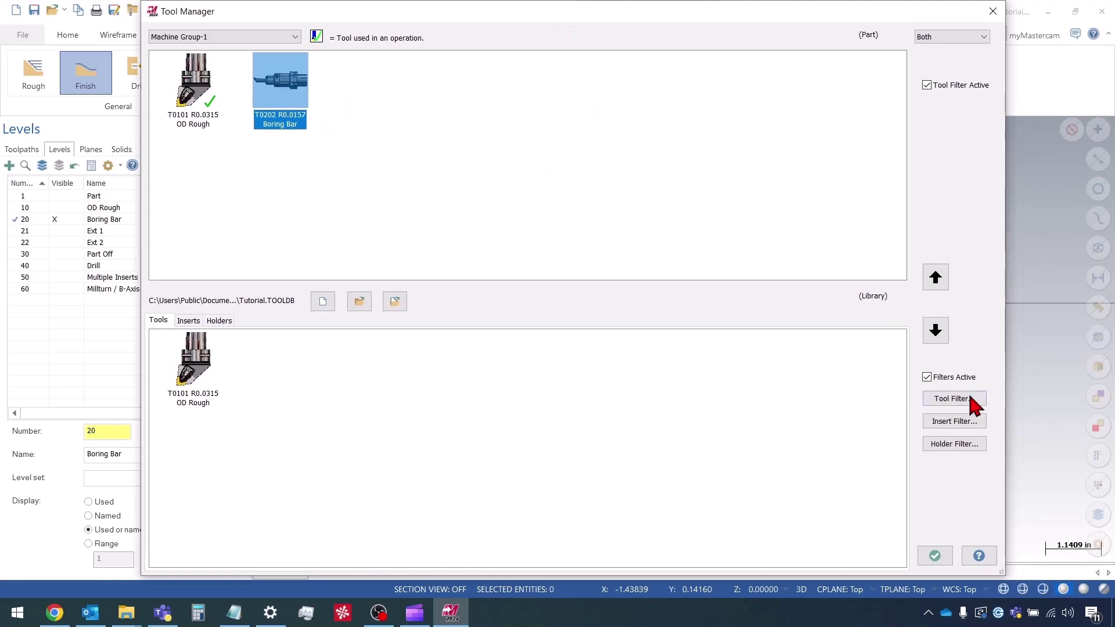
{"action": "left_click", "coordinate": [936, 336]}
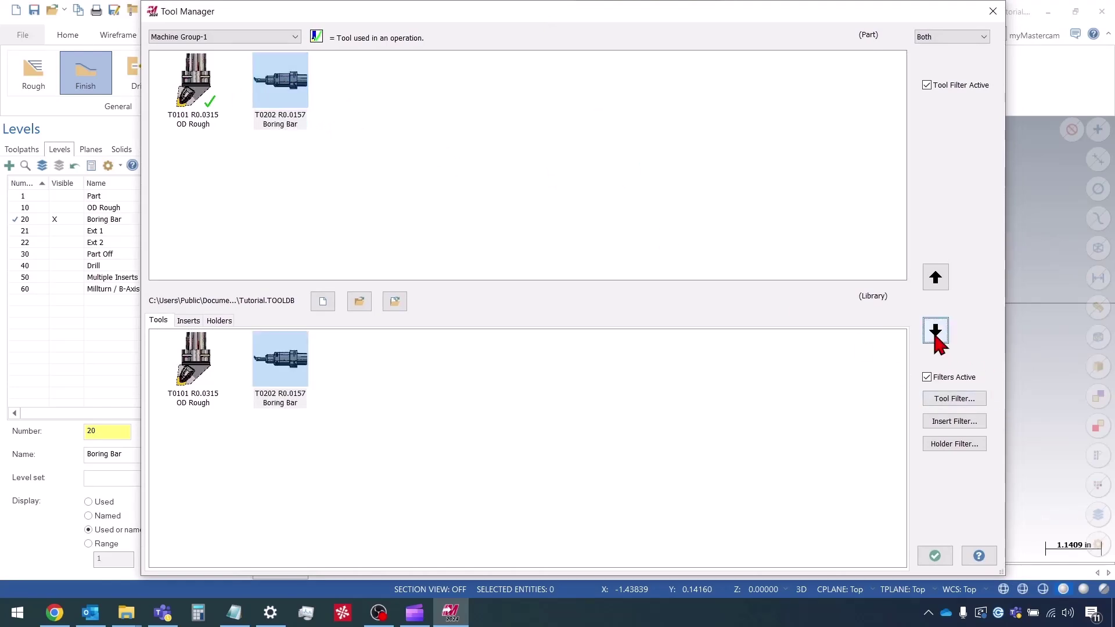
{"action": "left_click", "coordinate": [935, 556]}
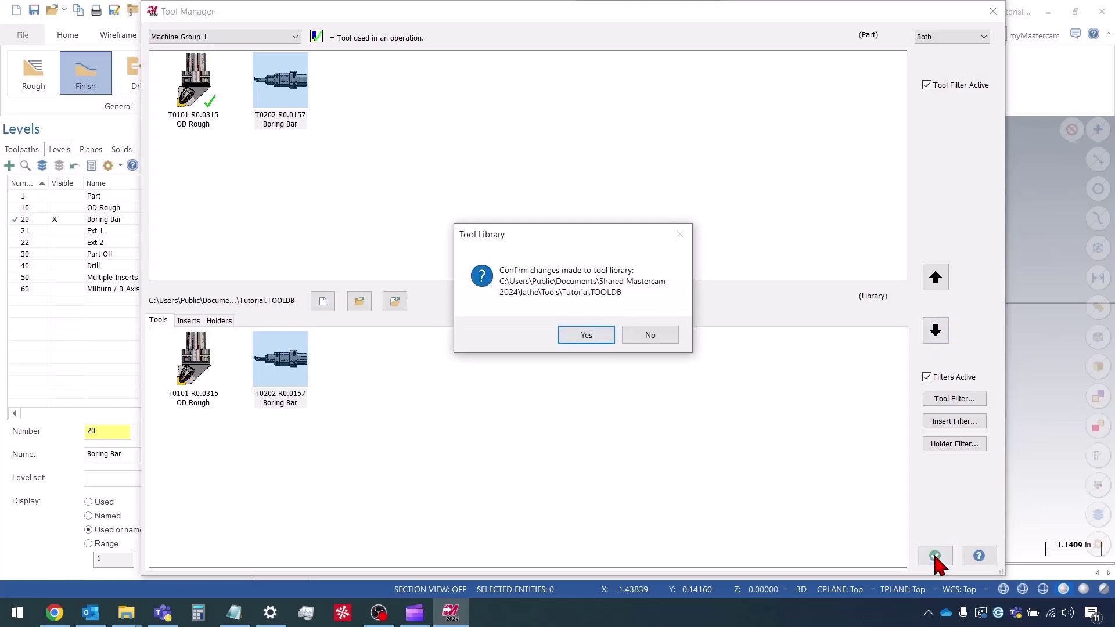
{"action": "left_click", "coordinate": [587, 335]}
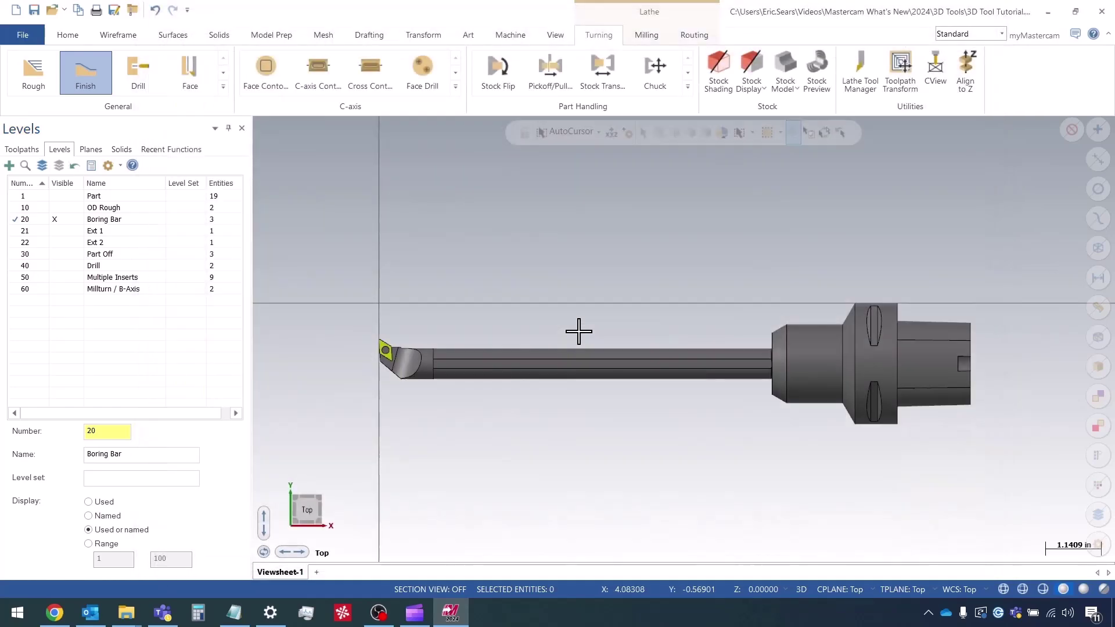
Make the Part level the active level and hide the Boring Bar level.
{"action": "scroll", "coordinate": [428, 219], "scroll_direction": "down", "scroll_amount": 1}
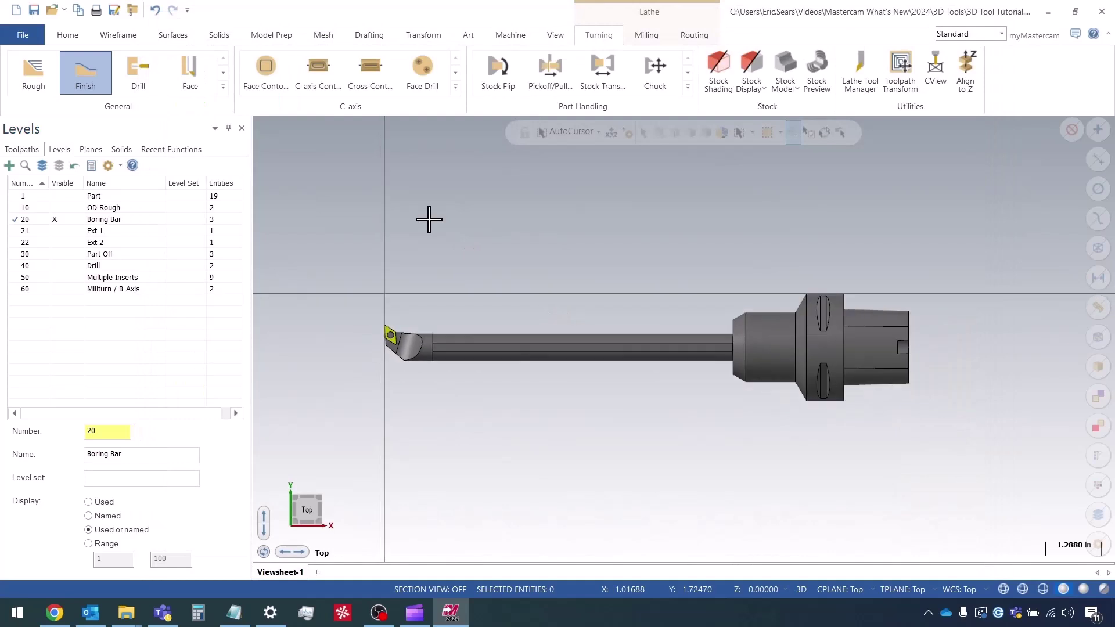
{"action": "left_click", "coordinate": [13, 196]}
{"action": "left_click", "coordinate": [54, 221]}
{"action": "scroll", "coordinate": [307, 238], "scroll_direction": "up", "scroll_amount": 3}
Backplot the existing Lathe Finish operation that uses the OD Rough tool.
{"action": "left_click", "coordinate": [15, 150]}
{"action": "scroll", "coordinate": [747, 277], "scroll_direction": "down", "scroll_amount": 2}
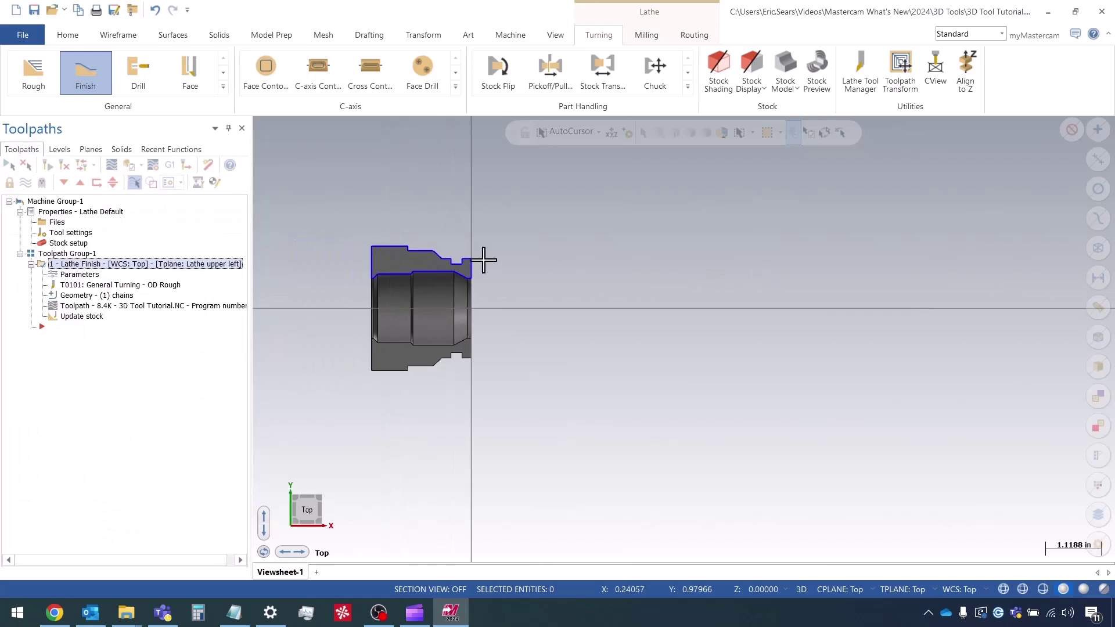
{"action": "scroll", "coordinate": [329, 283], "scroll_direction": "up", "scroll_amount": 7}
{"action": "left_click", "coordinate": [111, 166]}
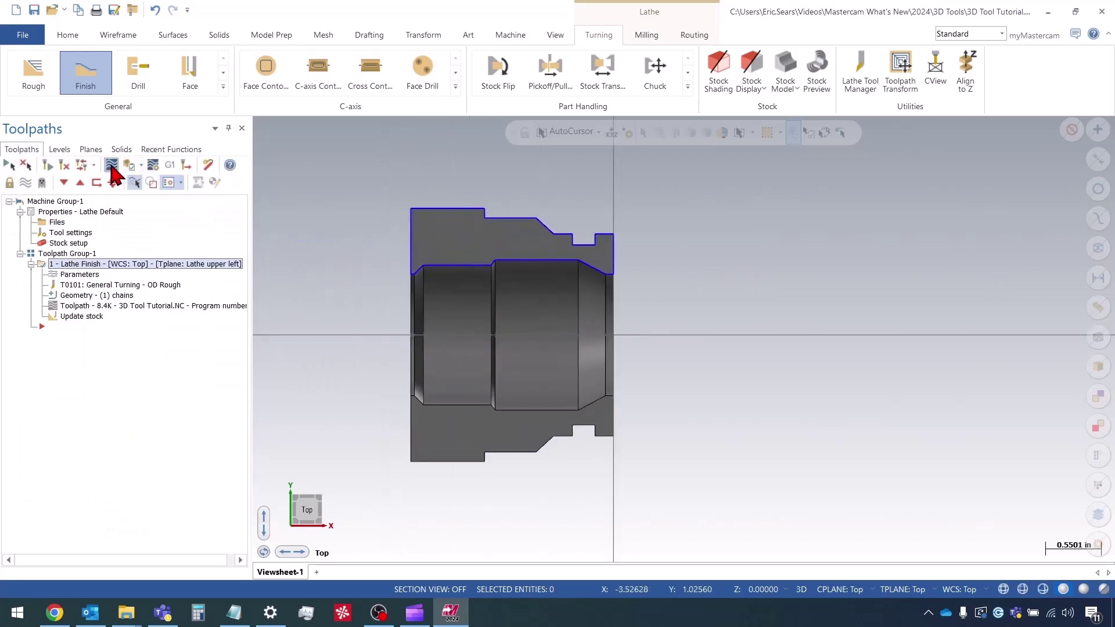
{"action": "key", "text": "s"}
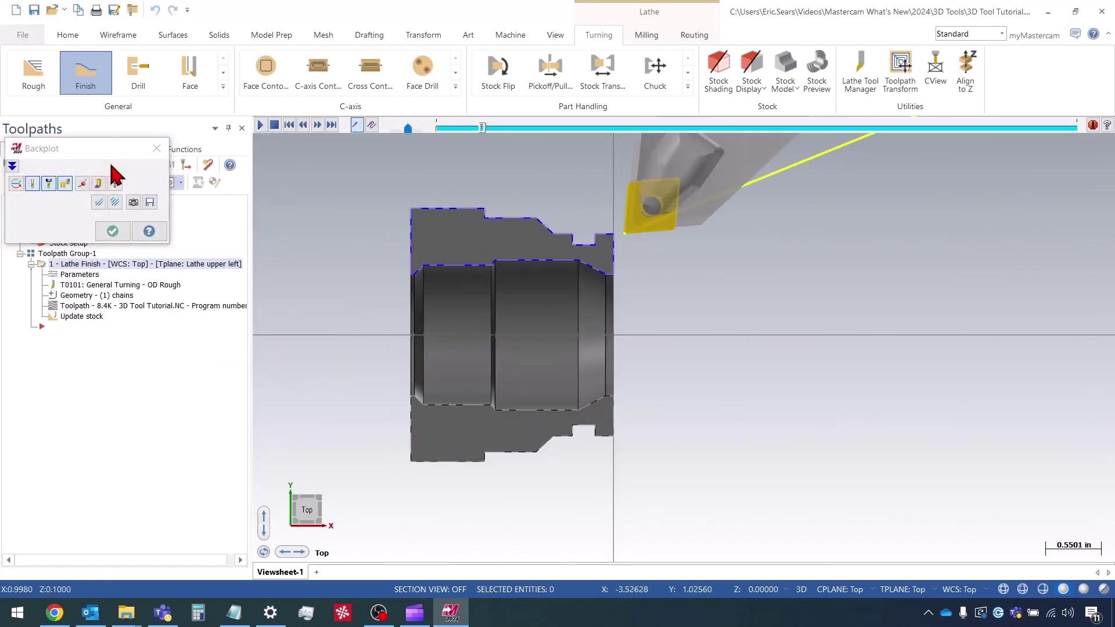
{"action": "key", "text": "Escape"}
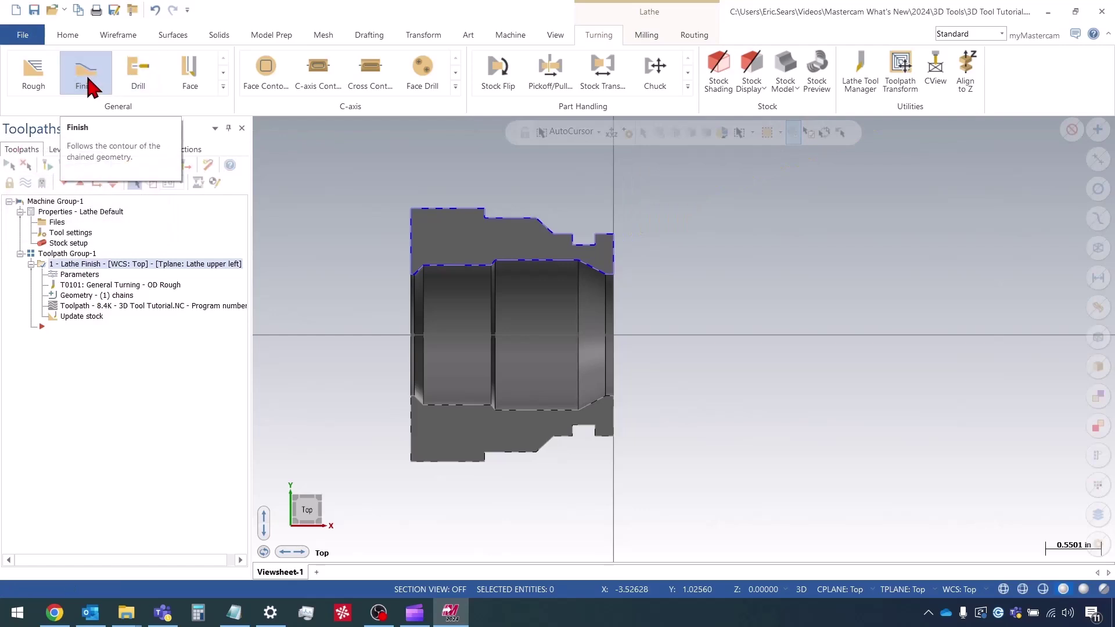
Start a lathe Finish toolpath and chain the part's inner bore profile from its front edge to its back edge.
{"action": "left_click", "coordinate": [90, 86]}
{"action": "scroll", "coordinate": [695, 287], "scroll_direction": "up", "scroll_amount": 5}
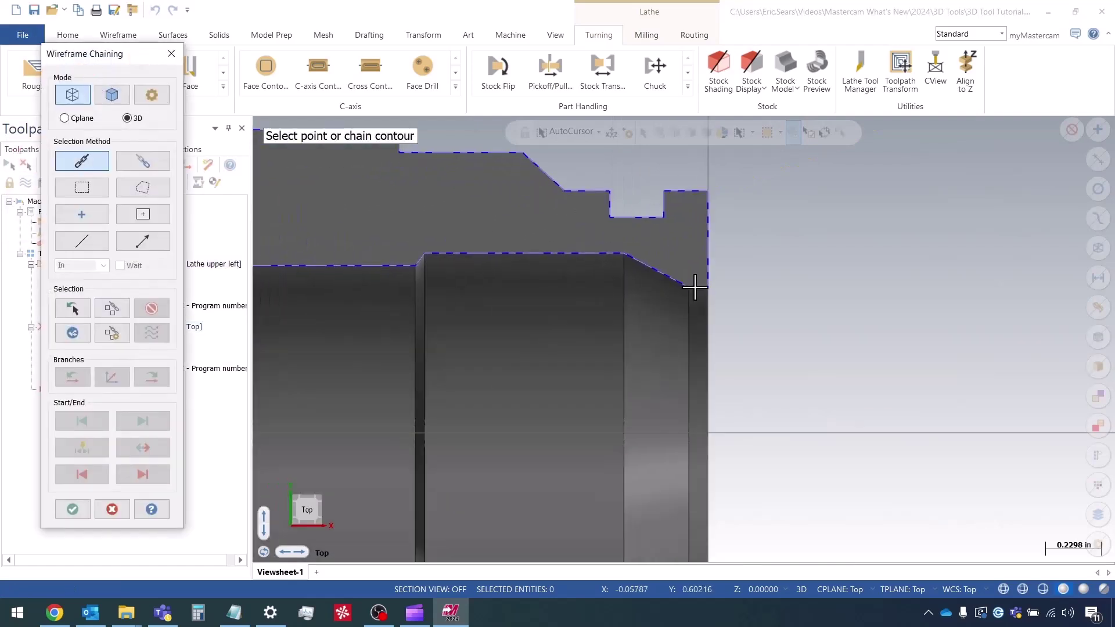
{"action": "left_click", "coordinate": [695, 287]}
{"action": "scroll", "coordinate": [986, 349], "scroll_direction": "down", "scroll_amount": 5}
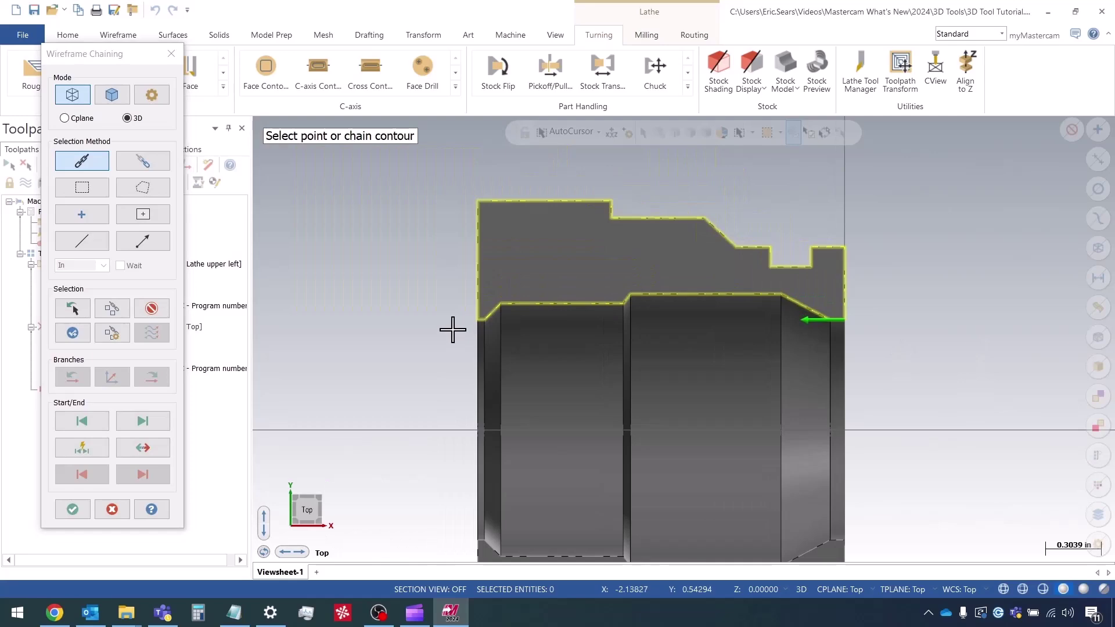
{"action": "scroll", "coordinate": [507, 313], "scroll_direction": "up", "scroll_amount": 5}
{"action": "left_click", "coordinate": [507, 314]}
{"action": "scroll", "coordinate": [326, 266], "scroll_direction": "down", "scroll_amount": 5}
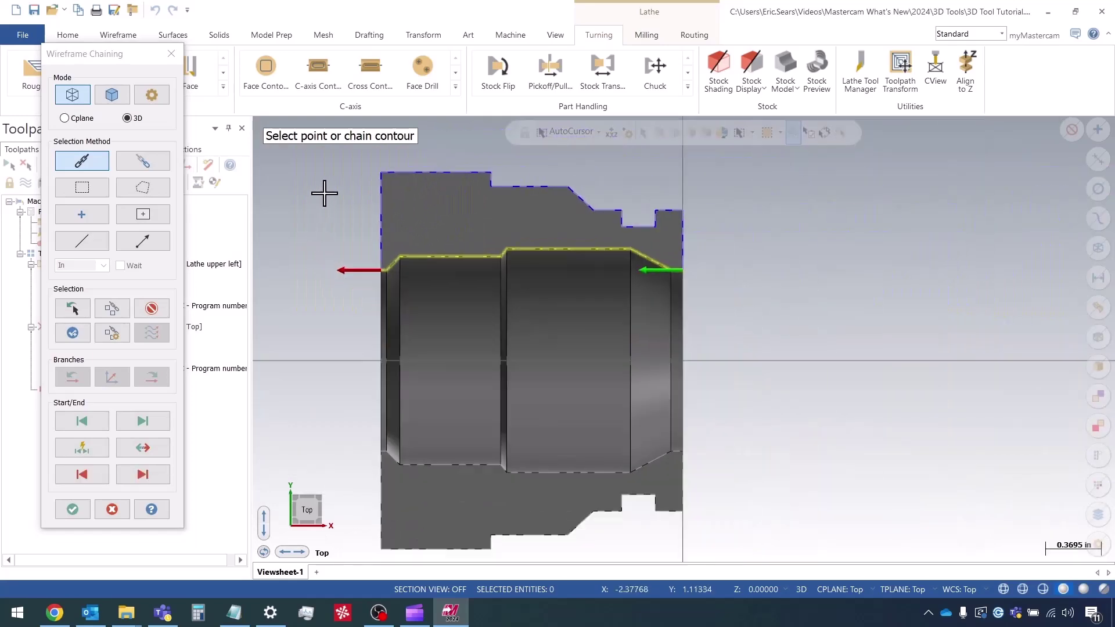
Assign the T0202 Boring Bar tool to the bore's Lathe Finish operation and generate the toolpath.
{"action": "left_click", "coordinate": [73, 510]}
{"action": "left_click", "coordinate": [255, 122]}
{"action": "left_click", "coordinate": [510, 468]}
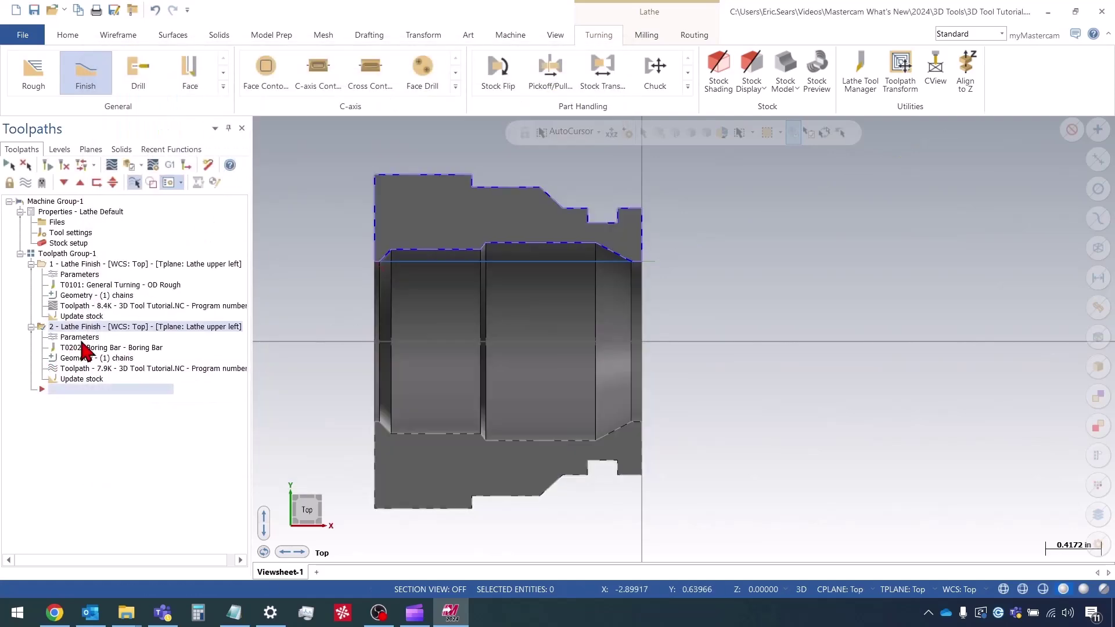
Set the bore finish operation's plunge cutting to the second option, allowing plunging along the cut, and regenerate the toolpath.
{"action": "left_click", "coordinate": [87, 339]}
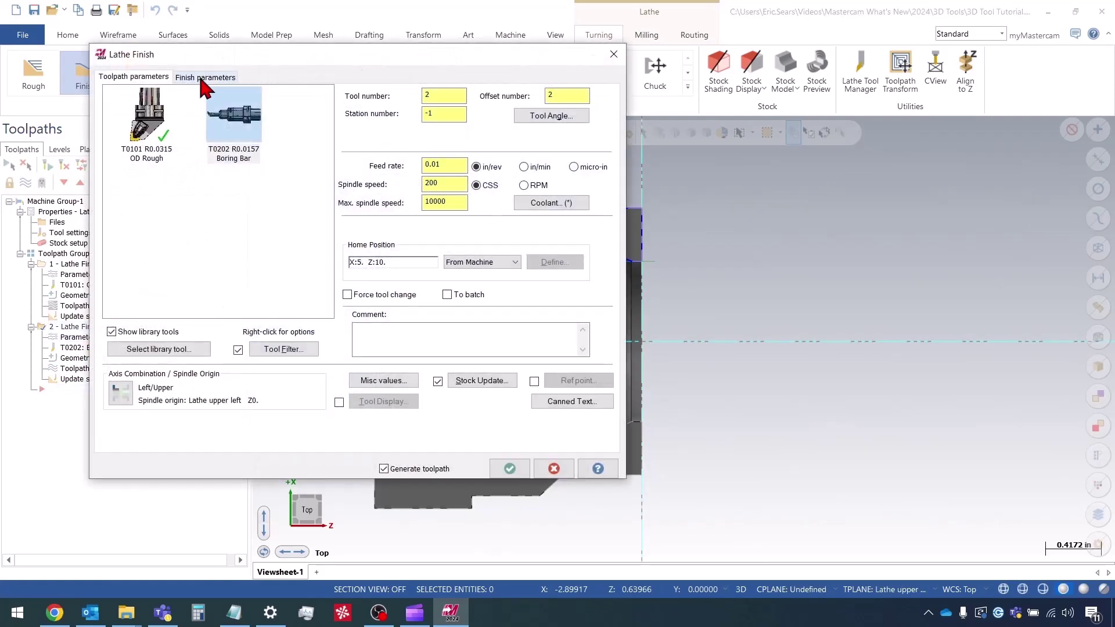
{"action": "left_click", "coordinate": [207, 79]}
{"action": "left_click", "coordinate": [536, 340]}
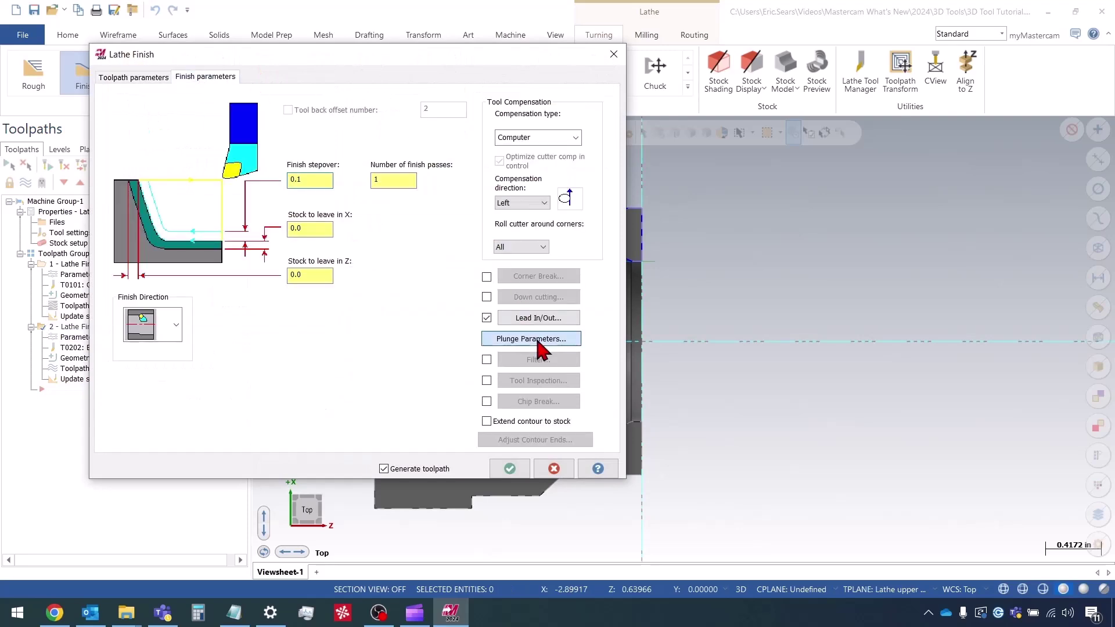
{"action": "left_click", "coordinate": [133, 271]}
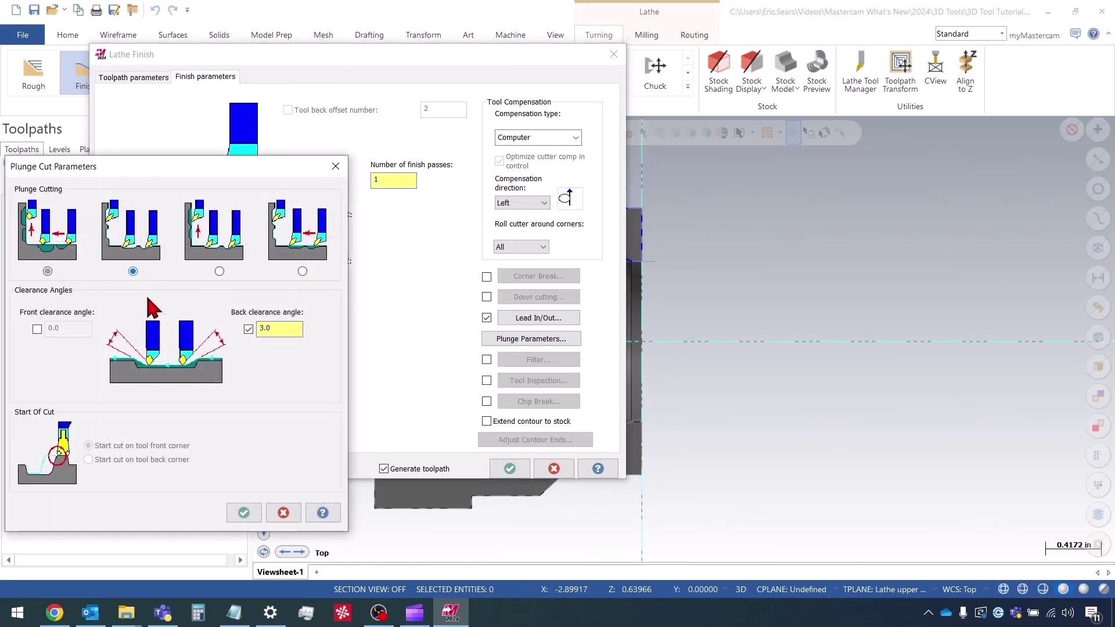
{"action": "left_click", "coordinate": [242, 512]}
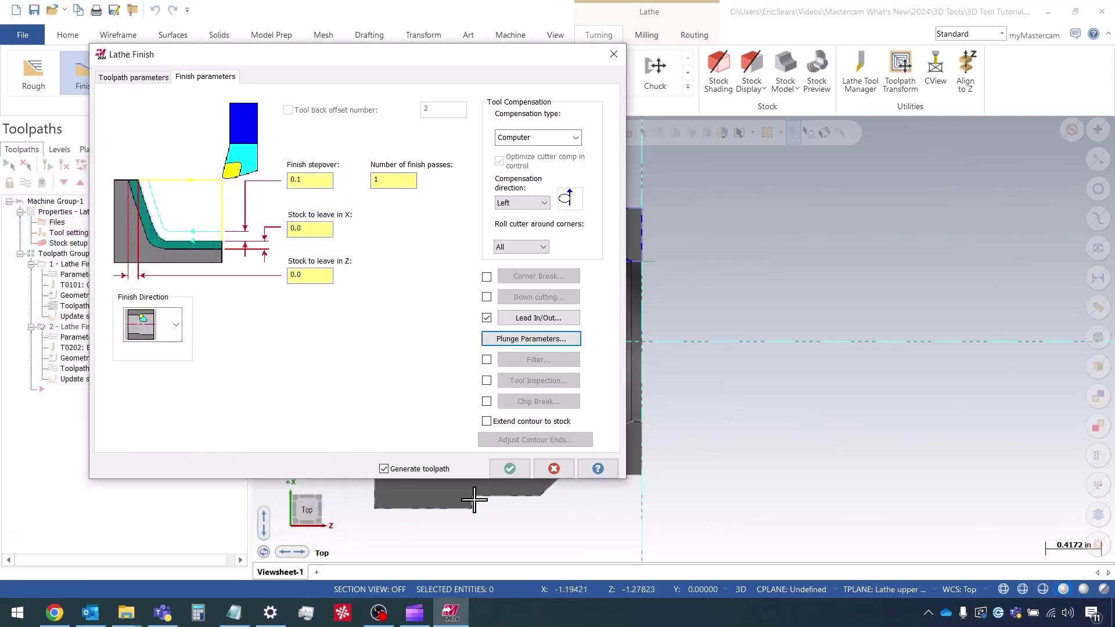
{"action": "left_click", "coordinate": [513, 470]}
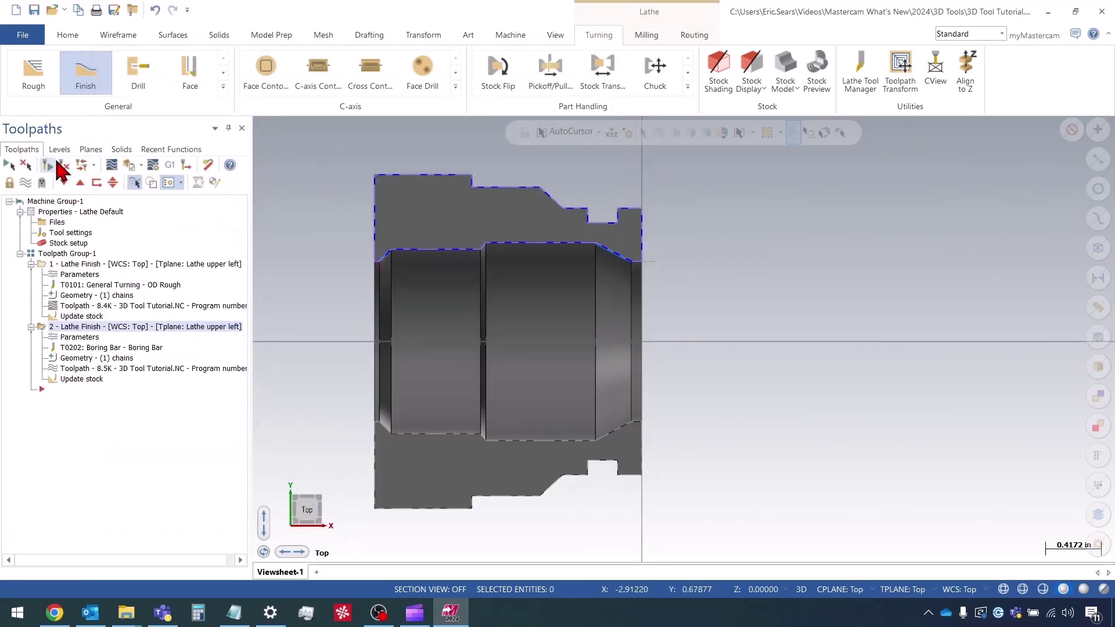
Backplot the bore's Lathe Finish operation and examine the insert along the profile and the adapter's clearance to the part's front face.
{"action": "left_click", "coordinate": [112, 167]}
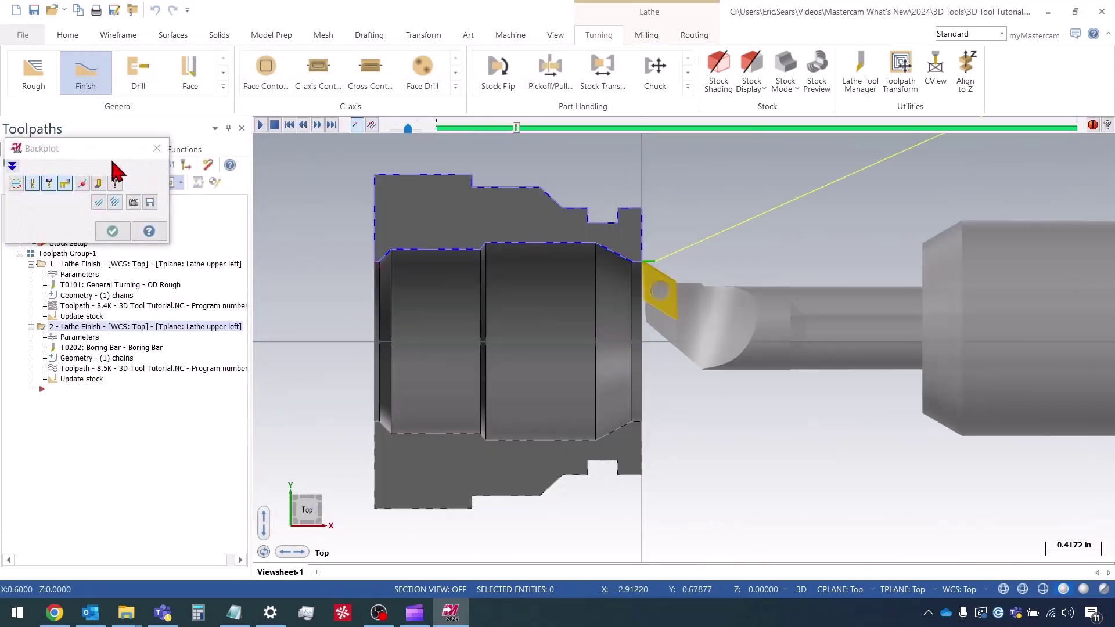
{"action": "scroll", "coordinate": [641, 250], "scroll_direction": "up", "scroll_amount": 8}
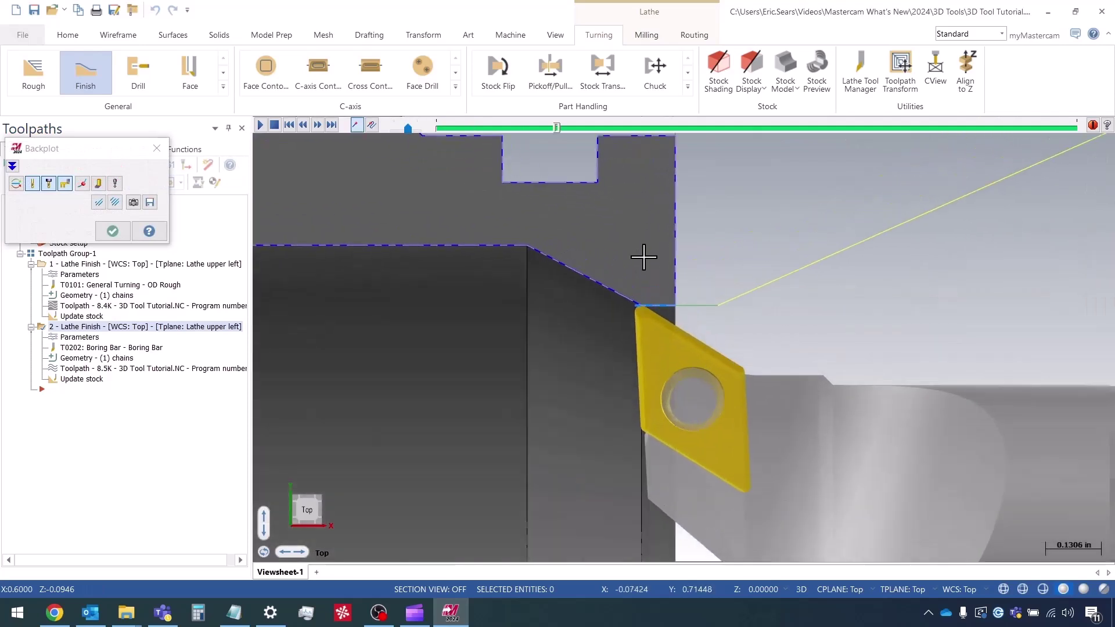
{"action": "scroll", "coordinate": [592, 264], "scroll_direction": "up", "scroll_amount": 10}
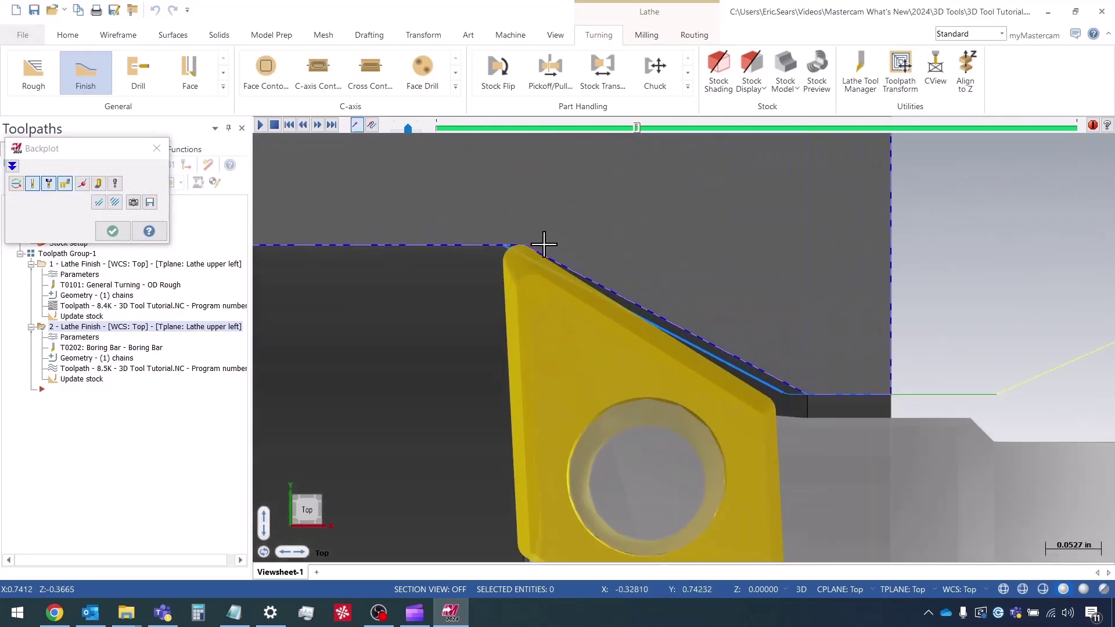
{"action": "scroll", "coordinate": [813, 279], "scroll_direction": "down", "scroll_amount": 8}
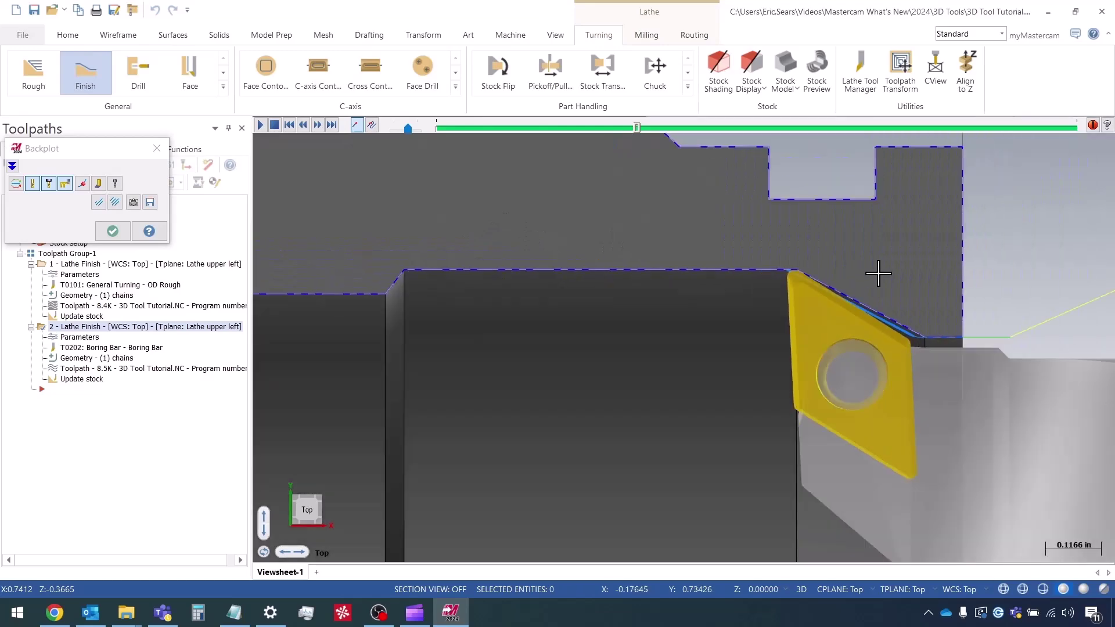
{"action": "scroll", "coordinate": [508, 269], "scroll_direction": "up", "scroll_amount": 4}
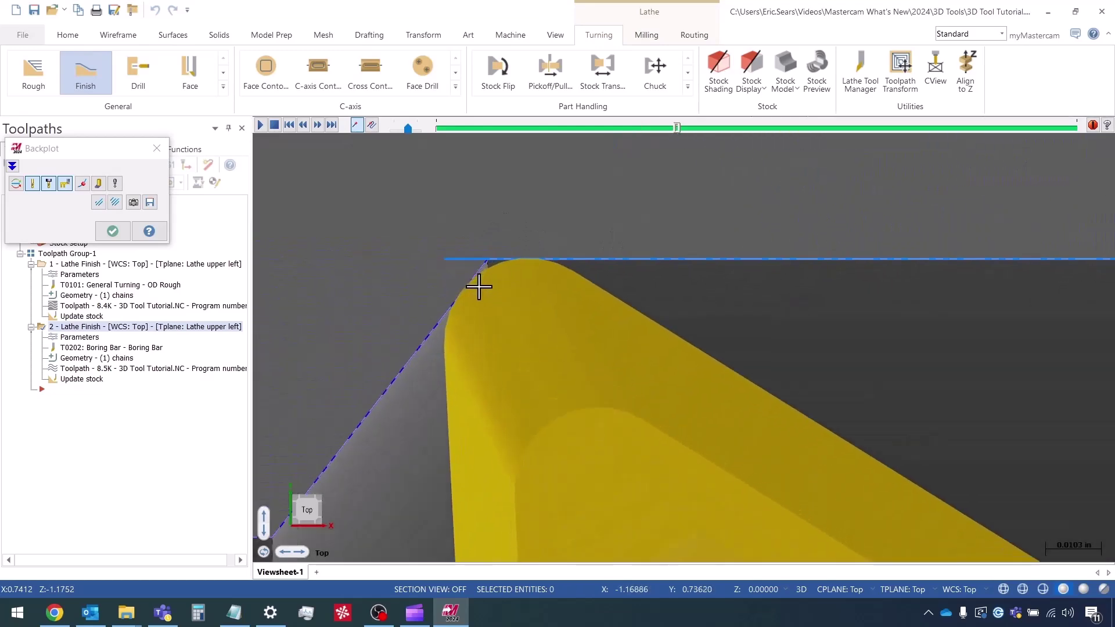
{"action": "scroll", "coordinate": [619, 192], "scroll_direction": "down", "scroll_amount": 8}
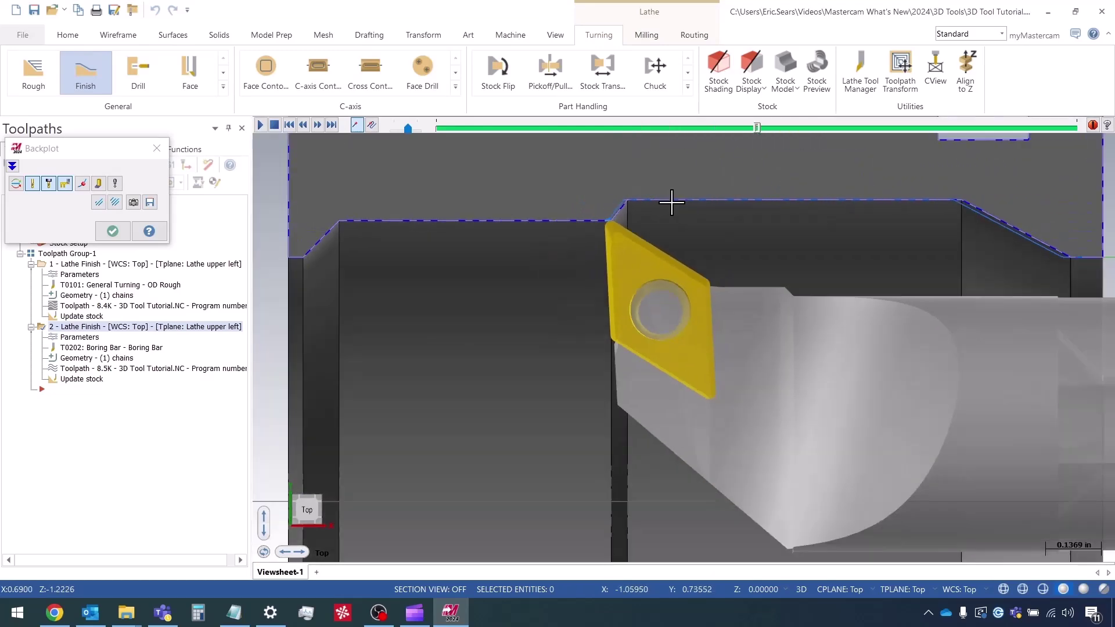
{"action": "scroll", "coordinate": [453, 214], "scroll_direction": "down", "scroll_amount": 3}
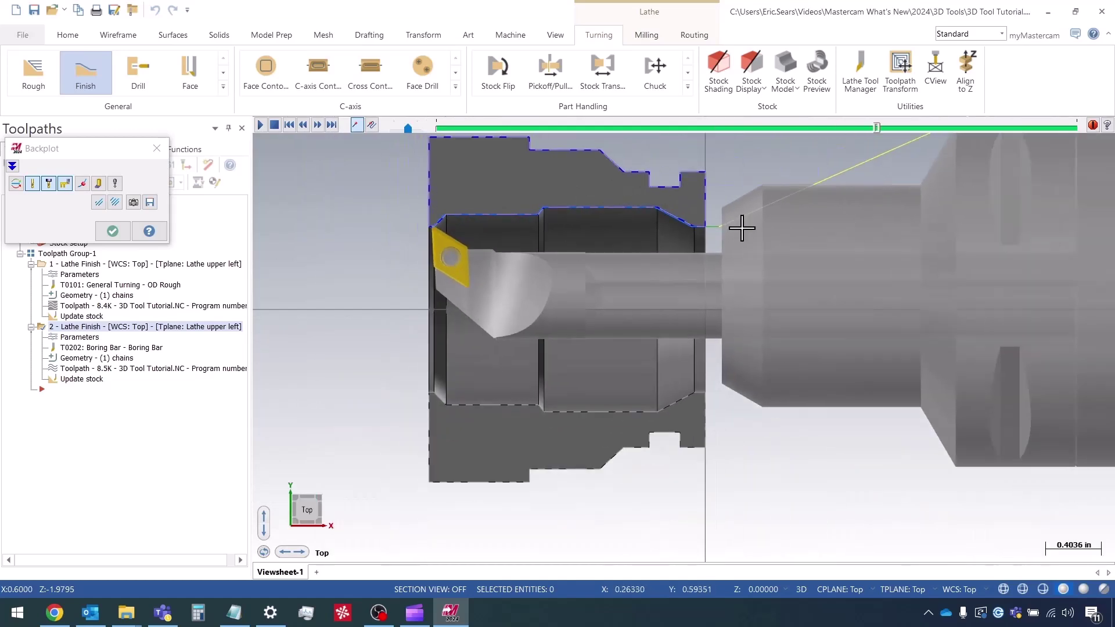
{"action": "scroll", "coordinate": [718, 228], "scroll_direction": "up", "scroll_amount": 2}
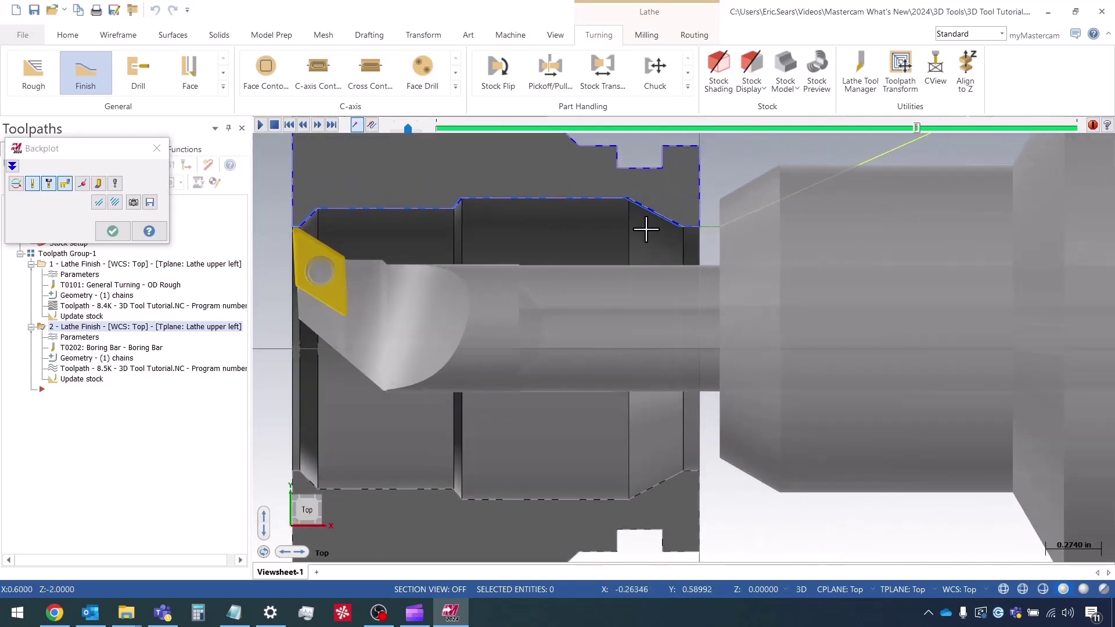
{"action": "scroll", "coordinate": [490, 274], "scroll_direction": "down", "scroll_amount": 6}
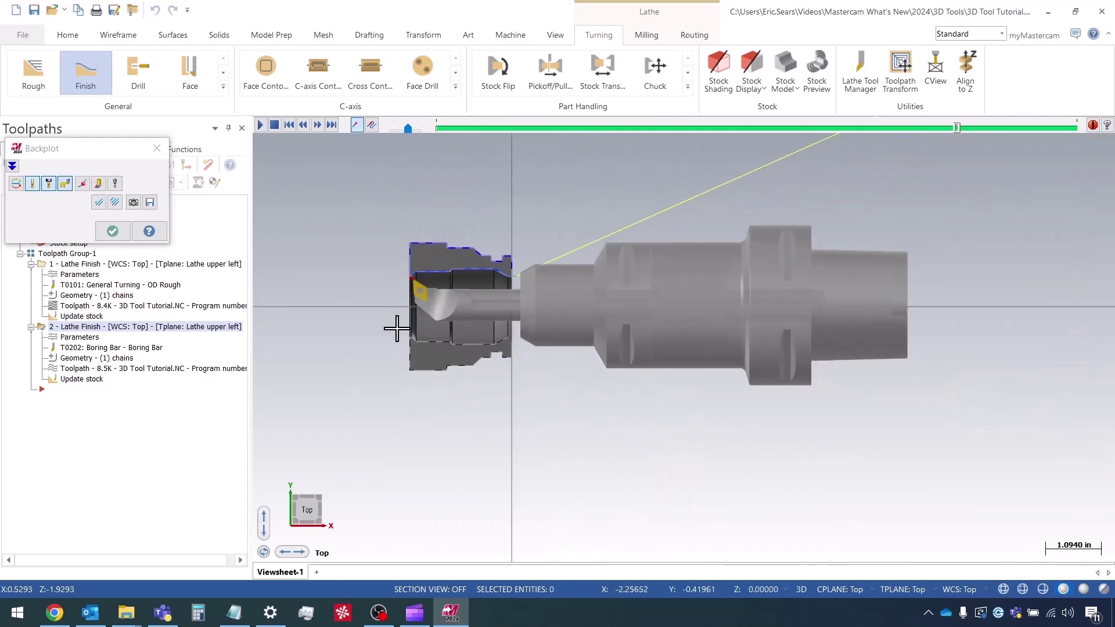
{"action": "scroll", "coordinate": [383, 269], "scroll_direction": "up", "scroll_amount": 1}
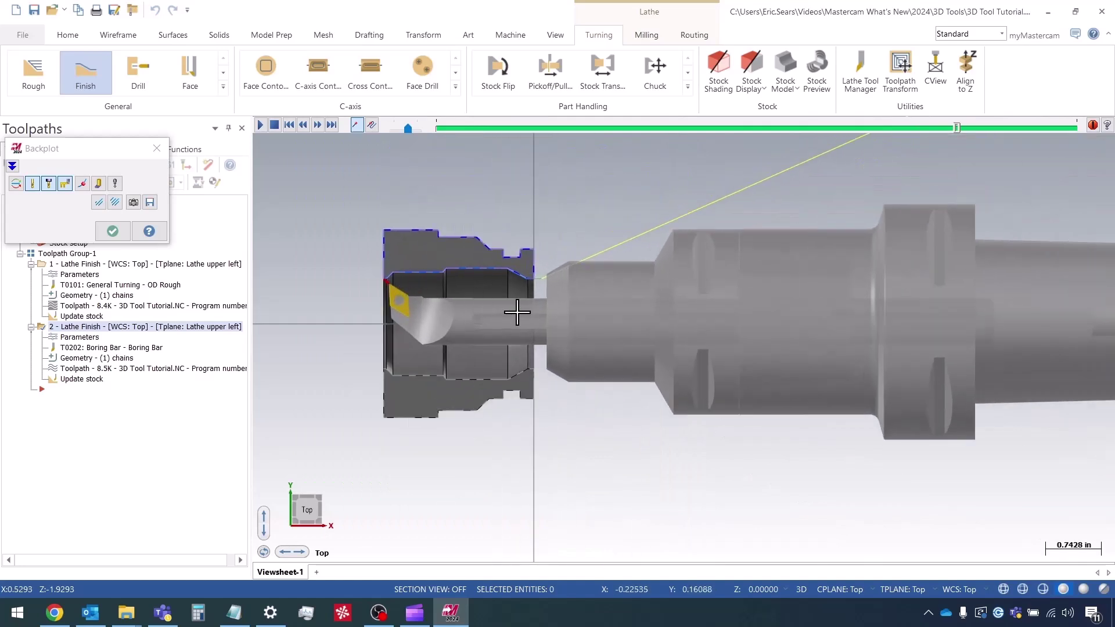
{"action": "scroll", "coordinate": [316, 304], "scroll_direction": "down", "scroll_amount": 1}
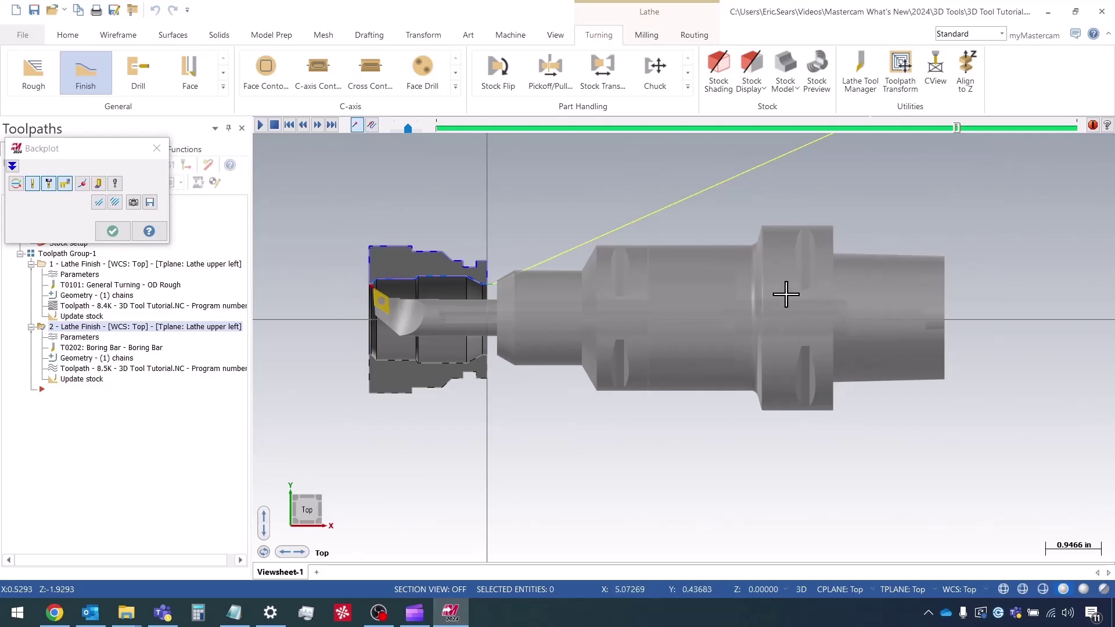
{"action": "key", "text": "Escape"}
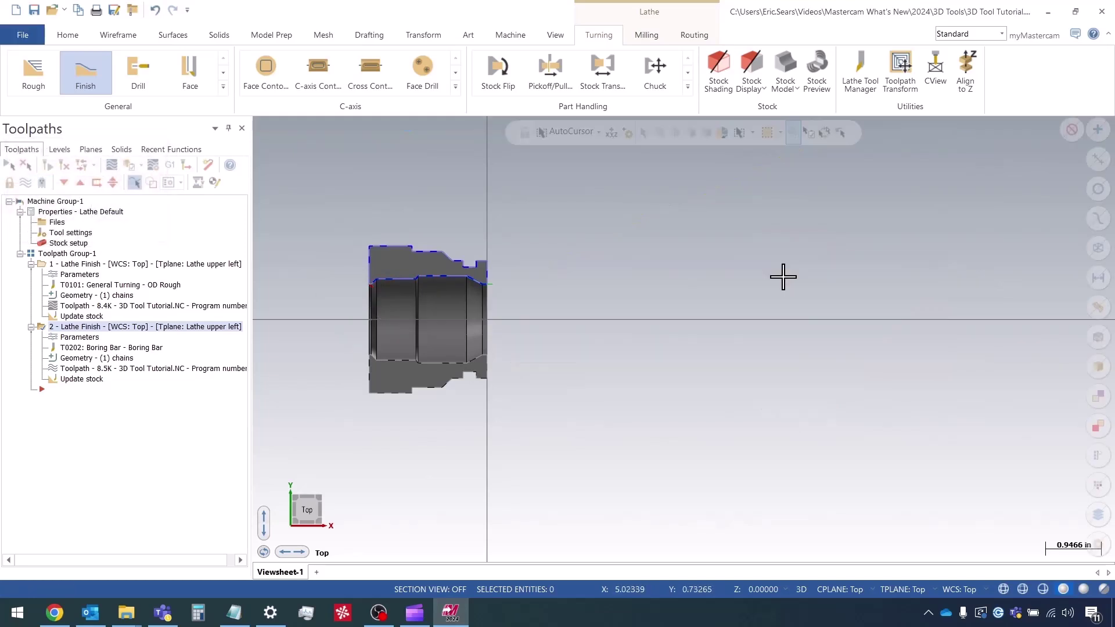
Open the T0202 Boring Bar from the bore's finish operation for editing and delete the outermost adapter from its assembly.
{"action": "left_click", "coordinate": [91, 338]}
{"action": "left_click", "coordinate": [130, 77]}
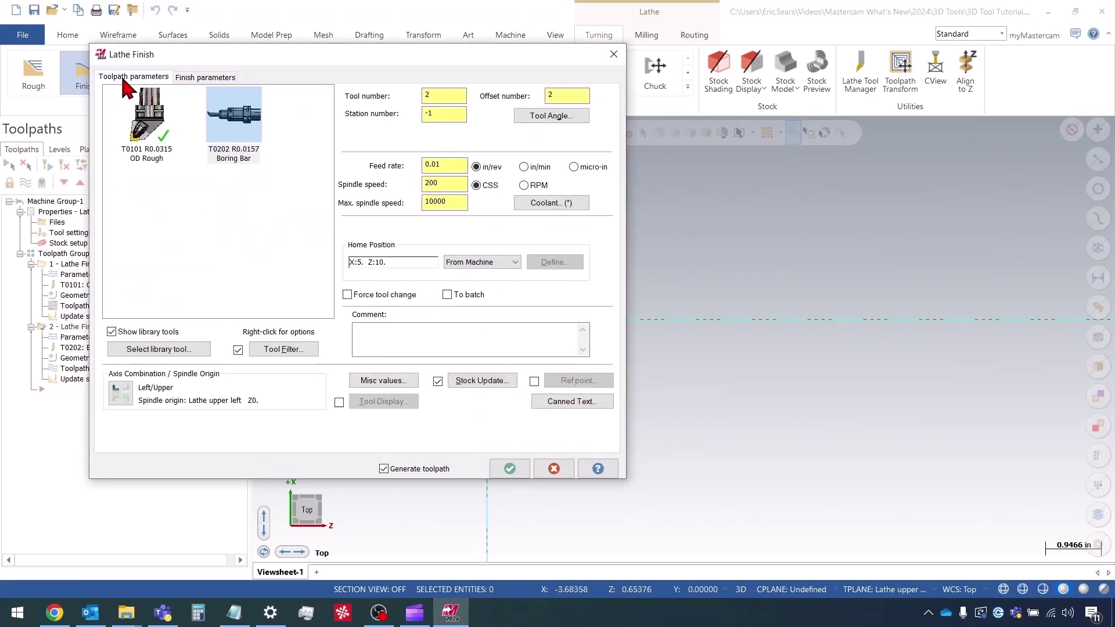
{"action": "double_click", "coordinate": [237, 117]}
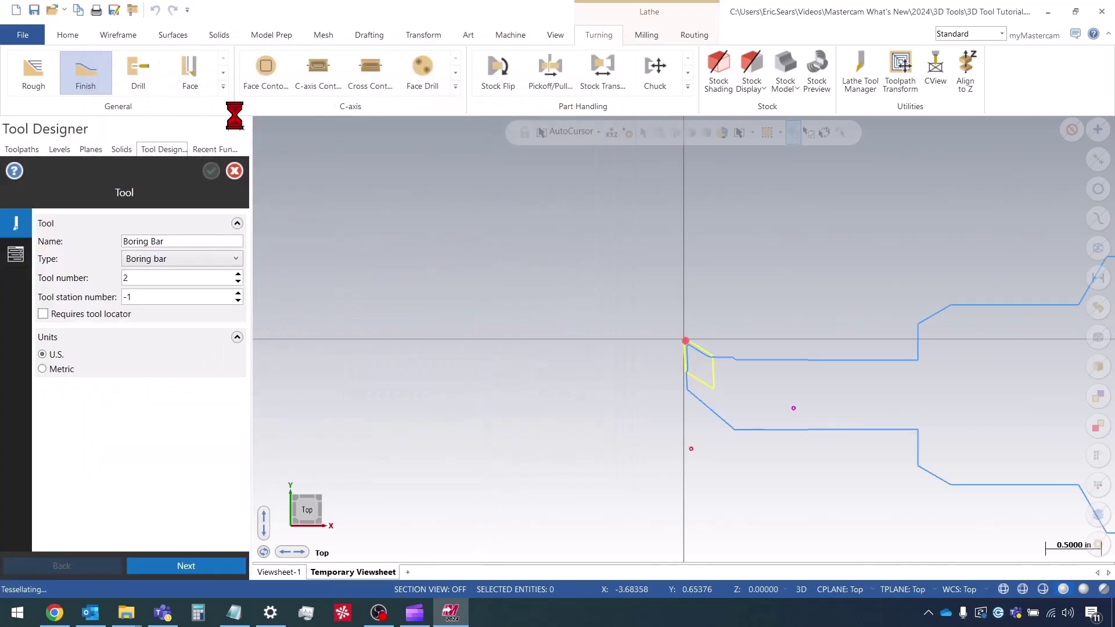
{"action": "left_click", "coordinate": [17, 256]}
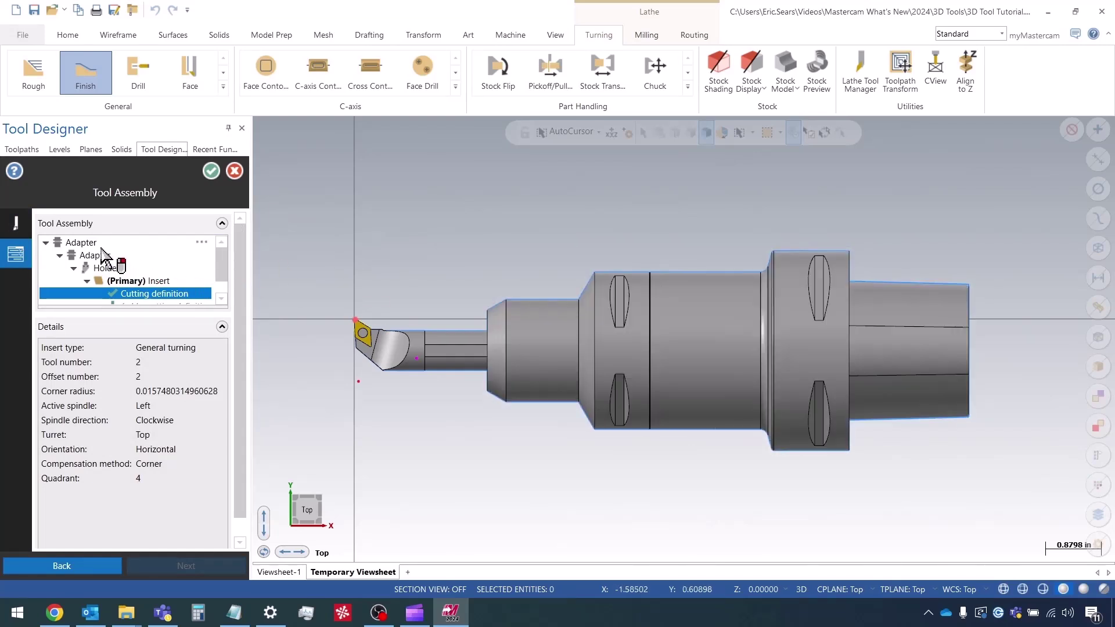
{"action": "left_click", "coordinate": [83, 244]}
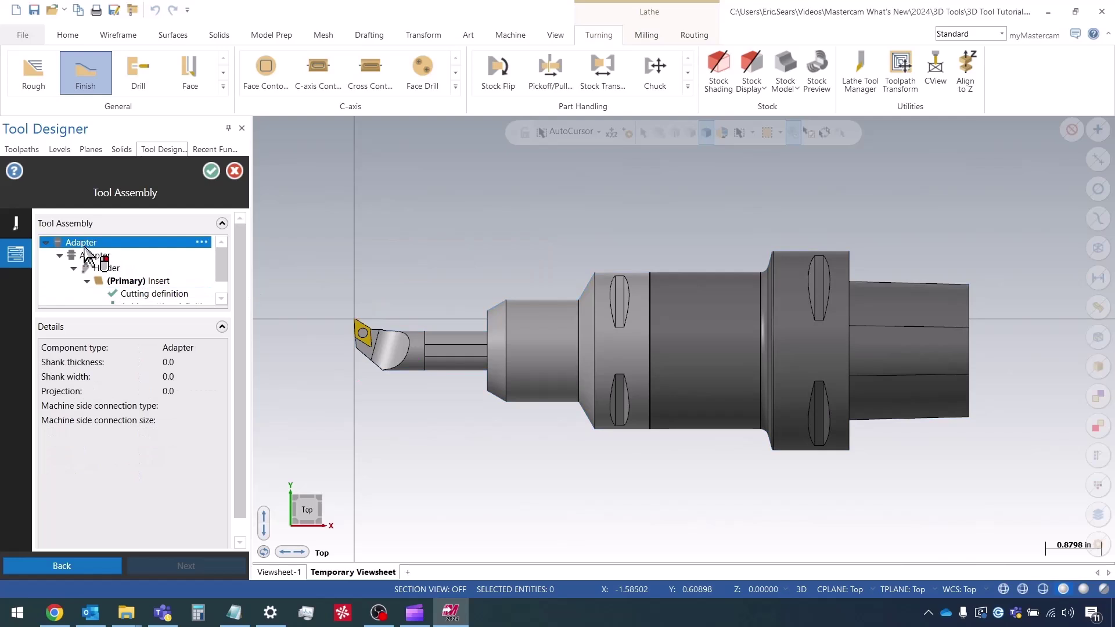
{"action": "right_click", "coordinate": [87, 244]}
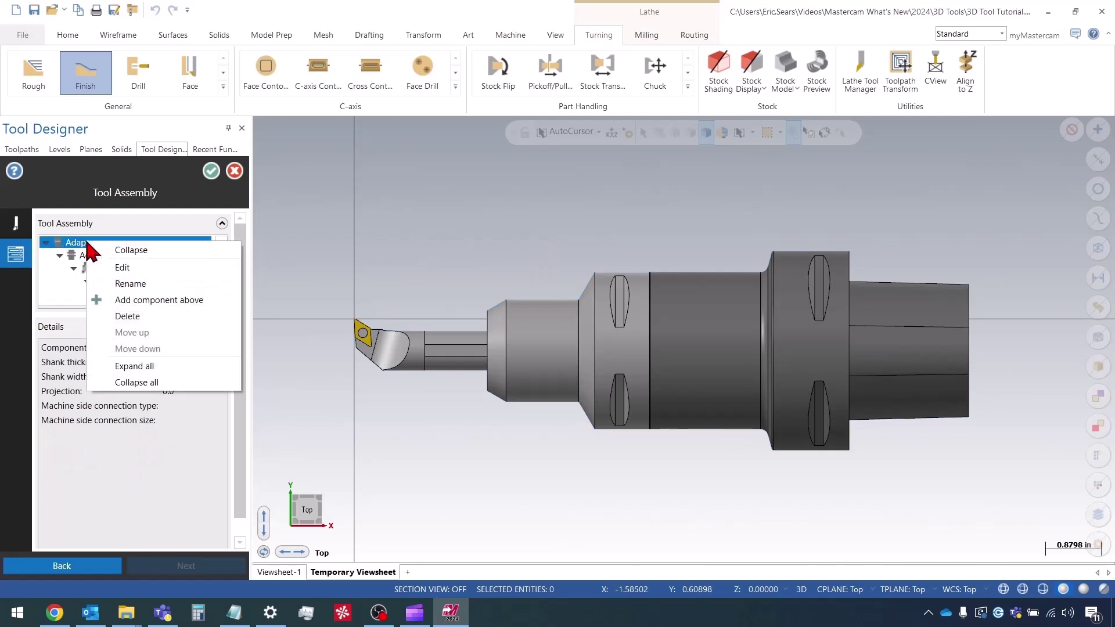
{"action": "left_click", "coordinate": [170, 318]}
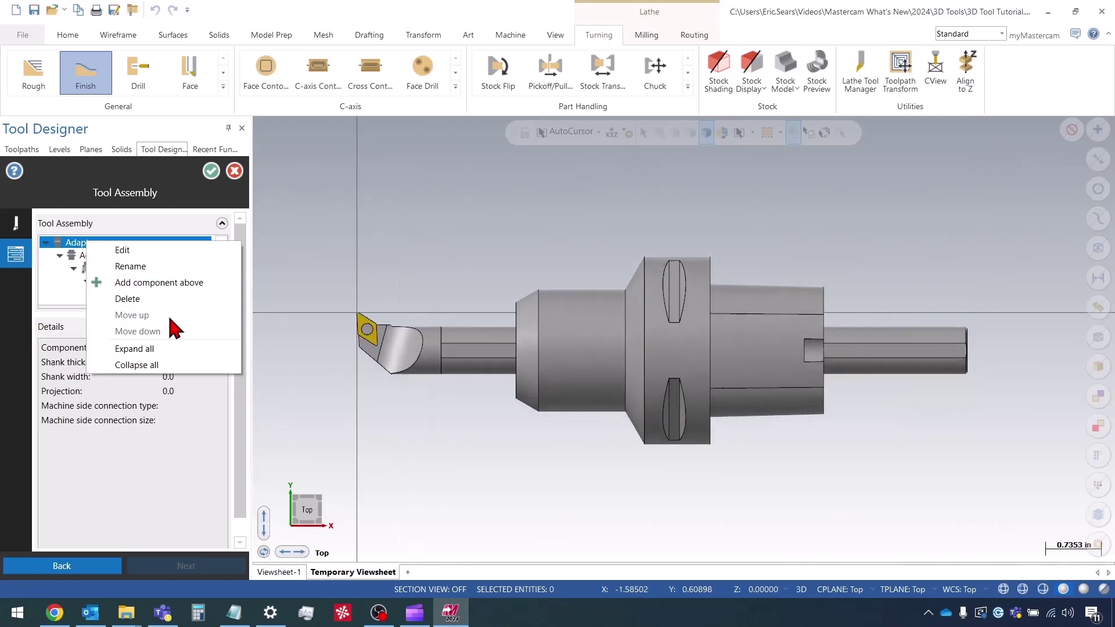
Add a component above the remaining adapter, using the first adapter in the Tutorial.TOOLDB library.
{"action": "left_click", "coordinate": [94, 244]}
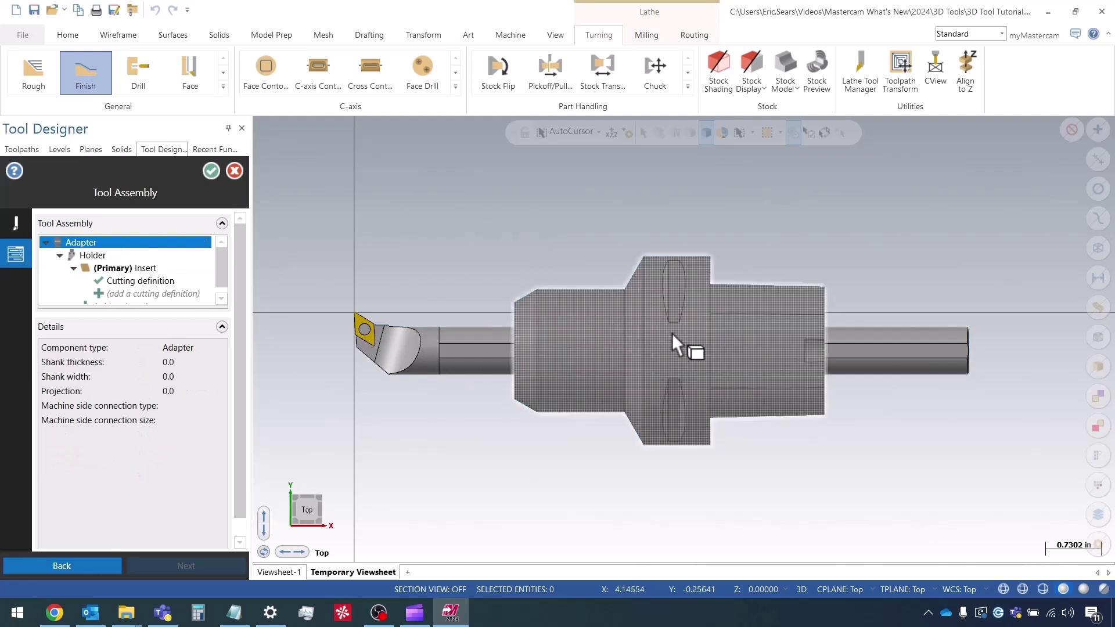
{"action": "right_click", "coordinate": [91, 246]}
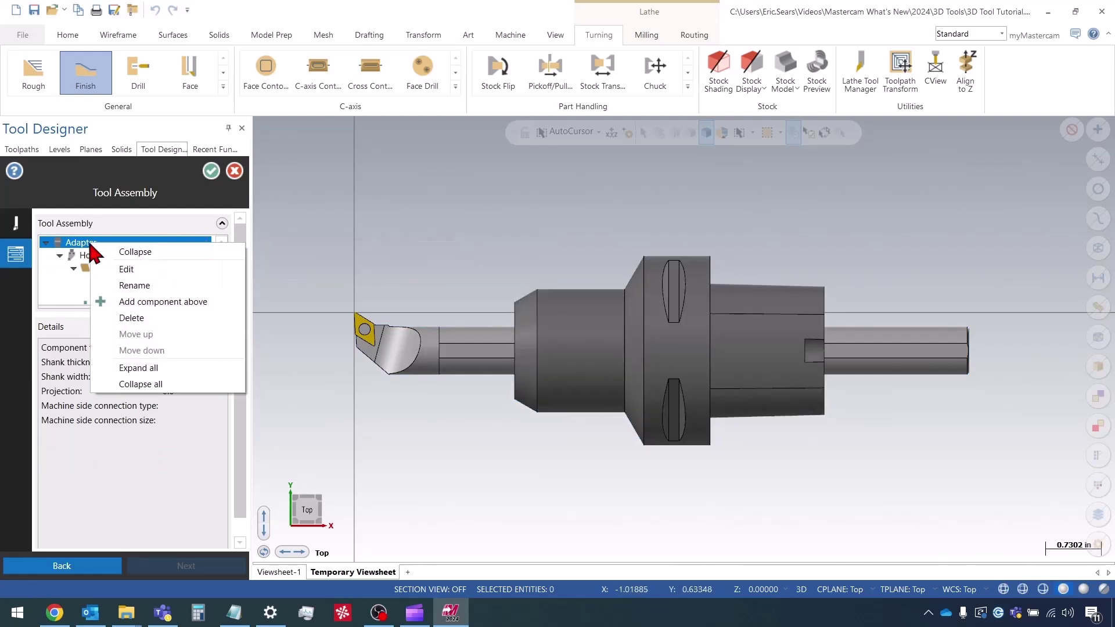
{"action": "left_click", "coordinate": [216, 300]}
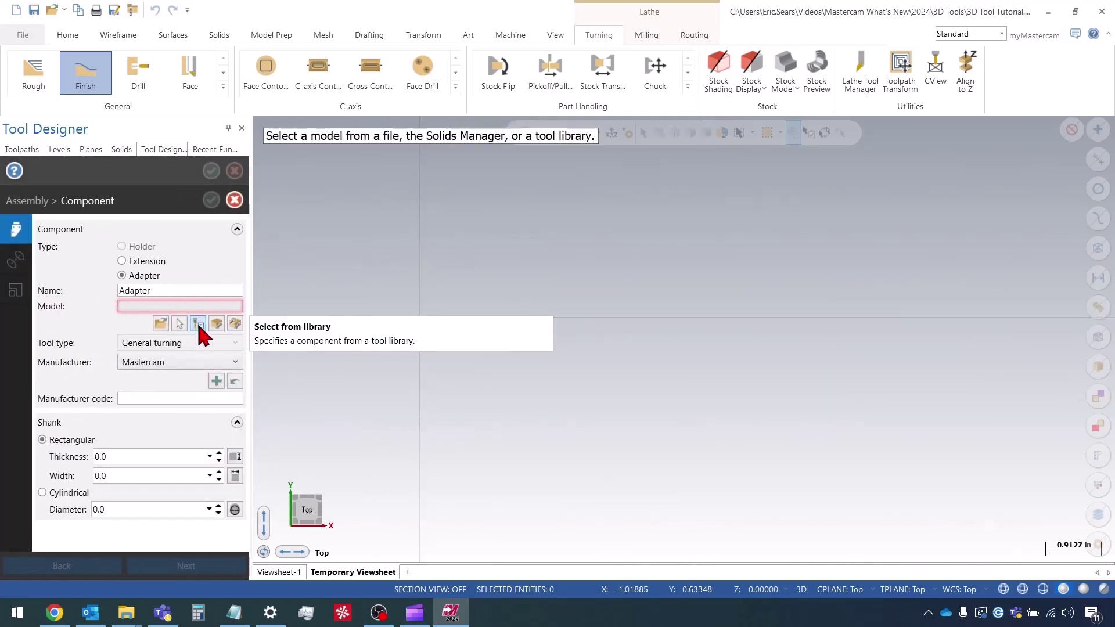
{"action": "left_click", "coordinate": [198, 324]}
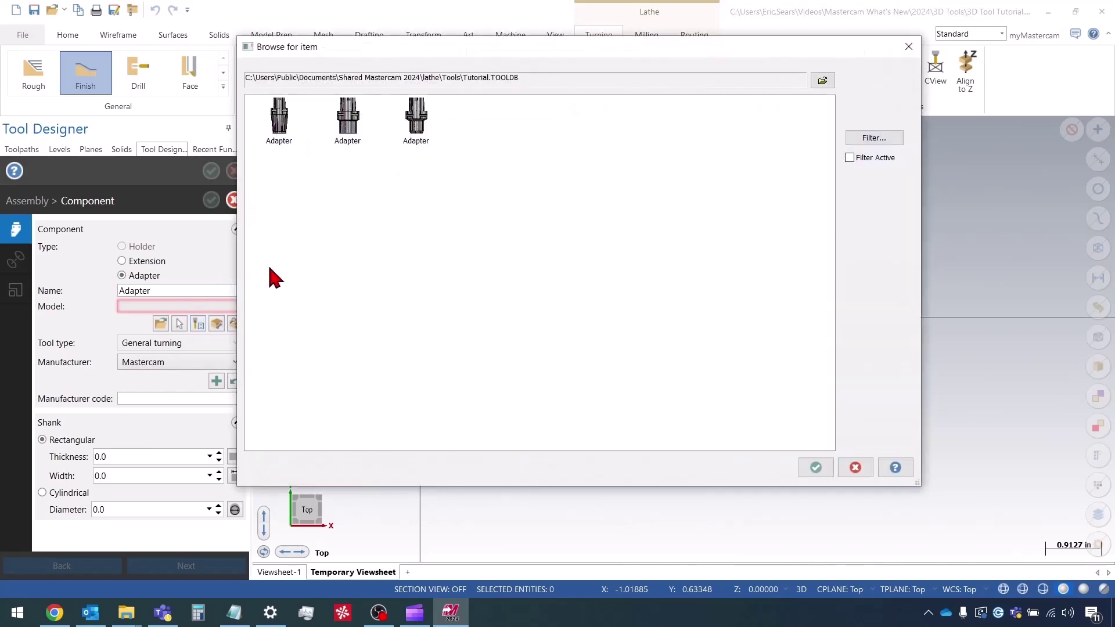
{"action": "left_click", "coordinate": [279, 119]}
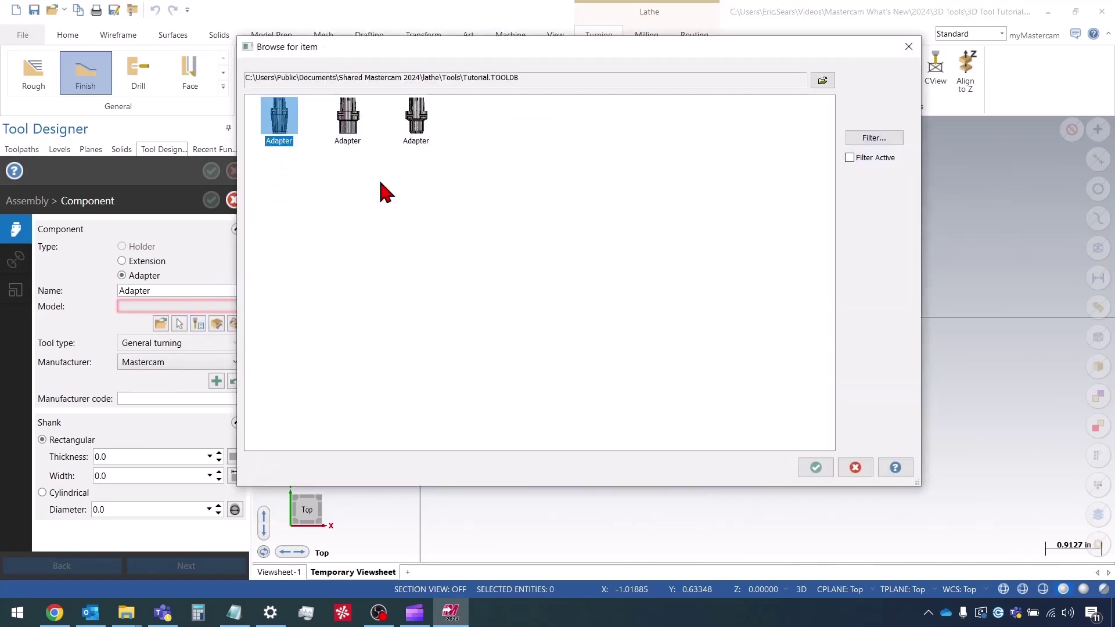
{"action": "left_click", "coordinate": [827, 470]}
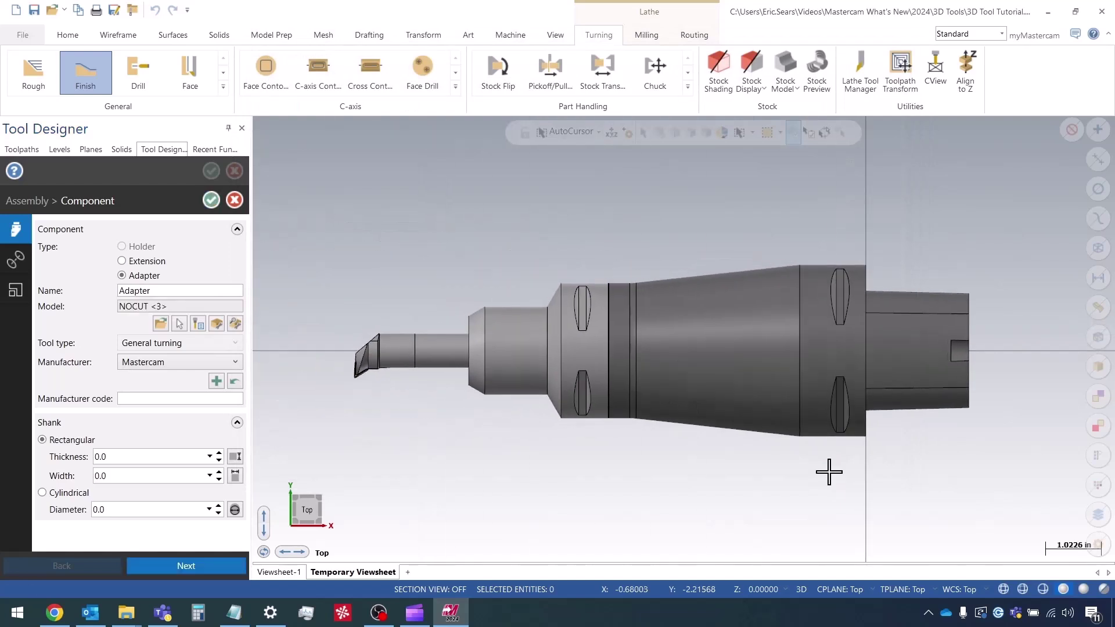
{"action": "left_click", "coordinate": [211, 201]}
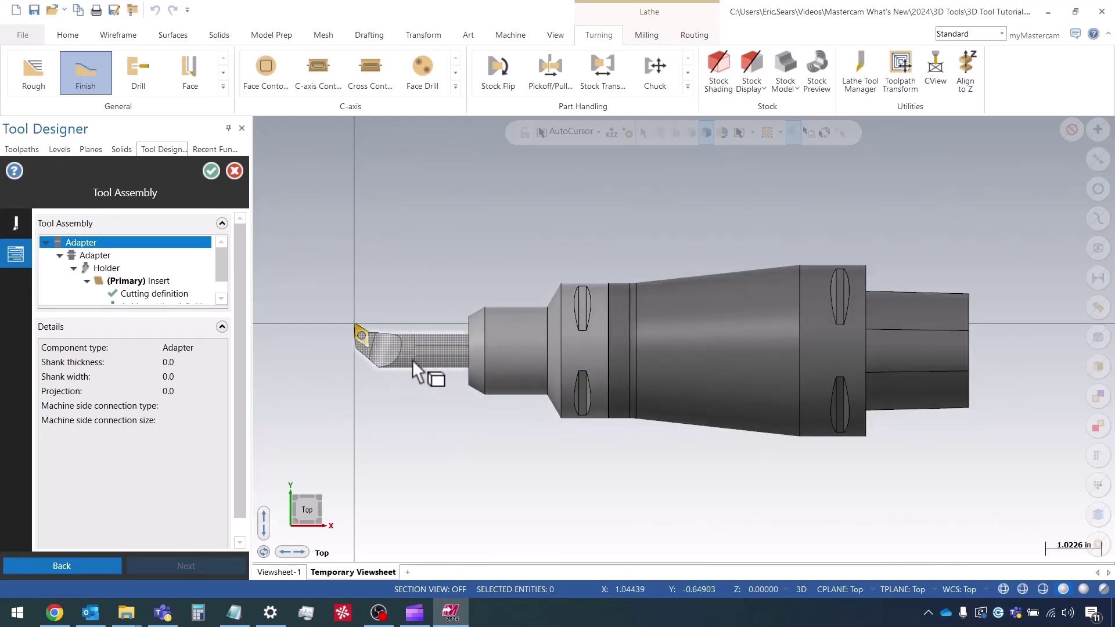
Set the boring bar holder's machine-side projection adjustment to 3.0 and accept the edited tool assembly.
{"action": "right_click", "coordinate": [107, 269]}
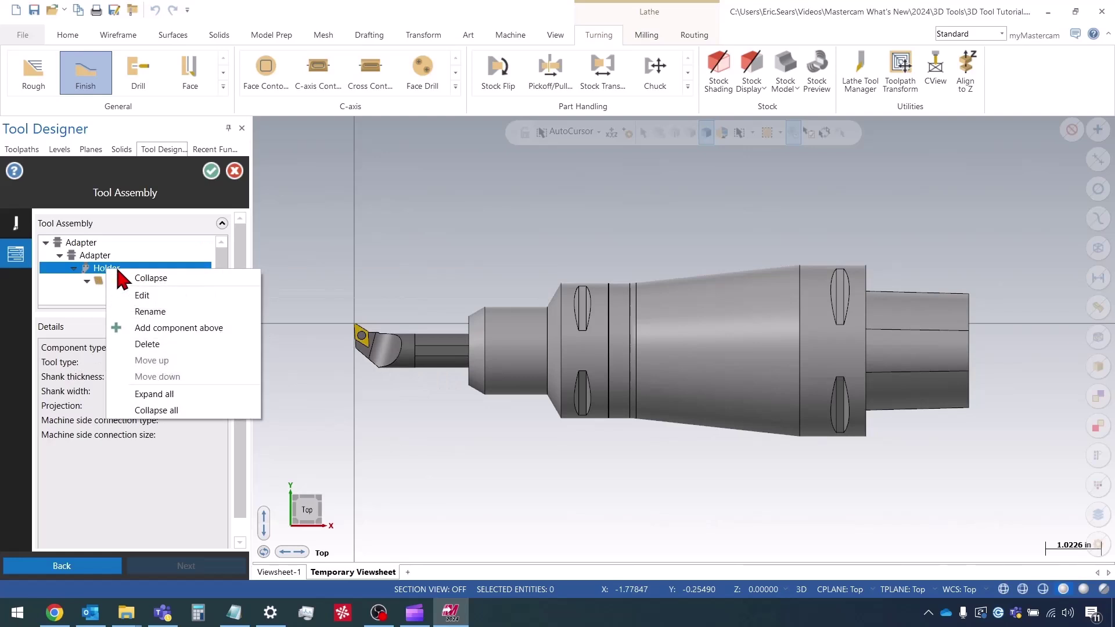
{"action": "left_click", "coordinate": [201, 300]}
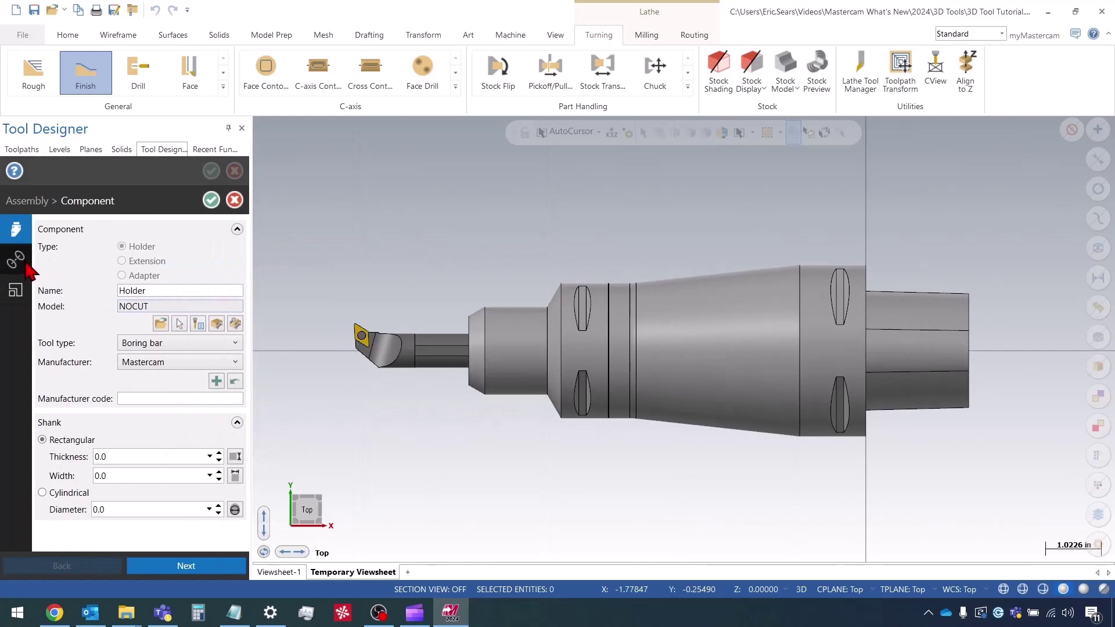
{"action": "left_click", "coordinate": [15, 259]}
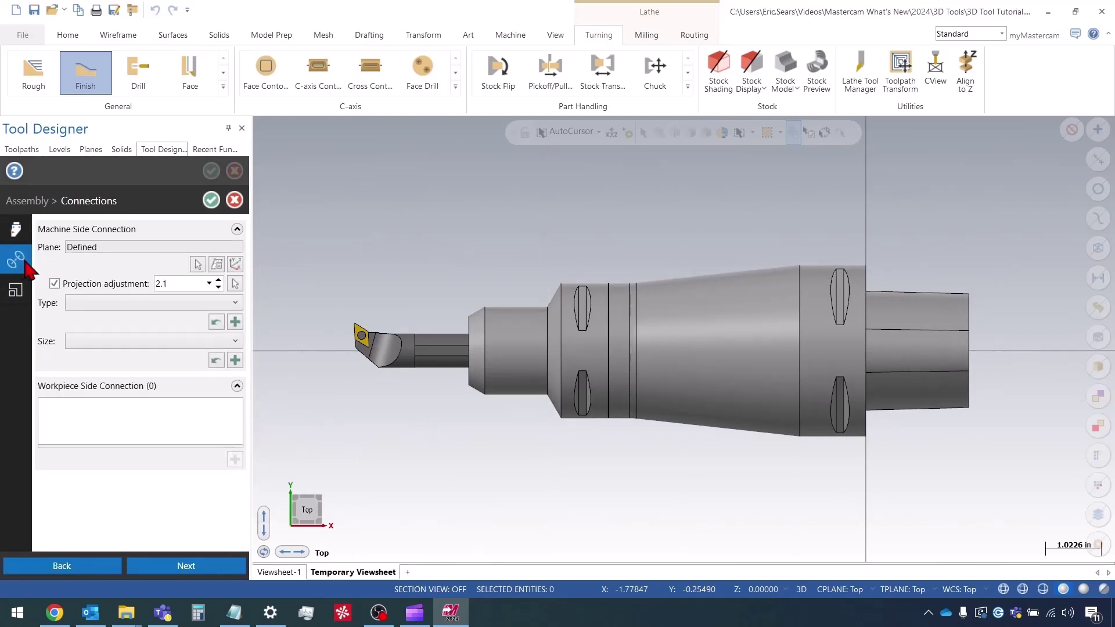
{"action": "left_click", "coordinate": [180, 283]}
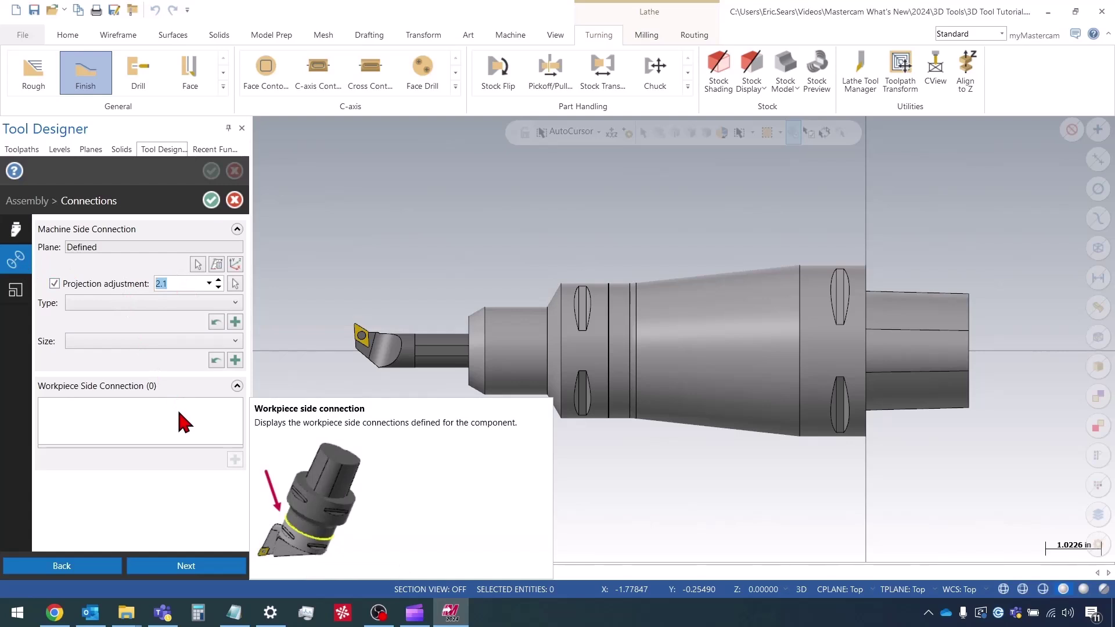
{"action": "type", "text": "3"}
{"action": "key", "text": "Tab"}
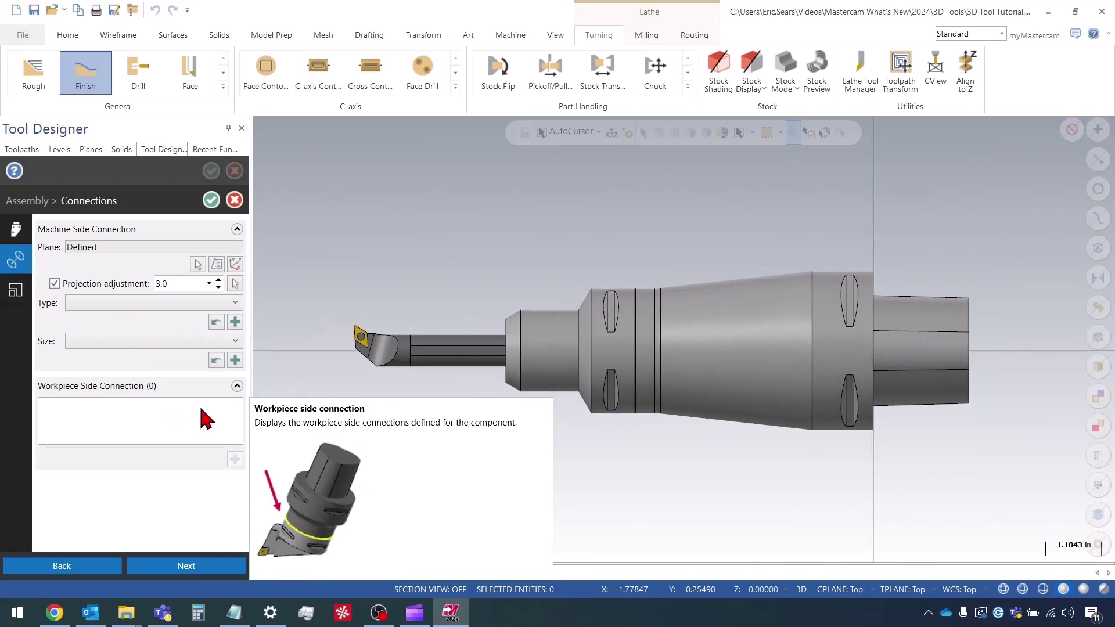
{"action": "left_click", "coordinate": [211, 199]}
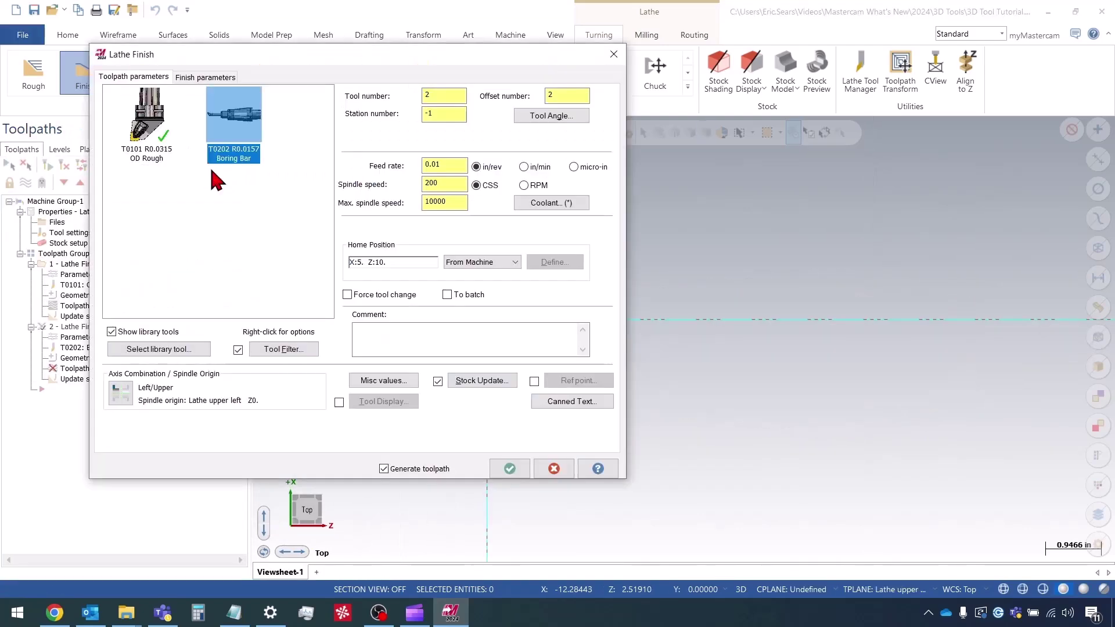
Regenerate the bore's Lathe Finish toolpath with the edited boring bar and backplot it.
{"action": "left_click", "coordinate": [513, 469]}
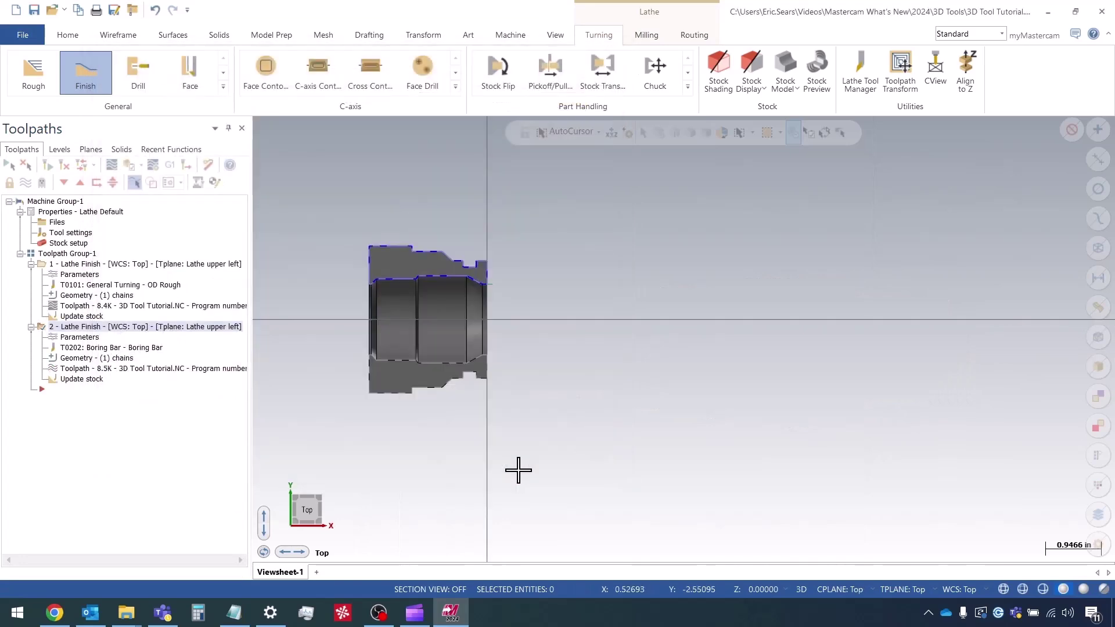
{"action": "left_click", "coordinate": [112, 165]}
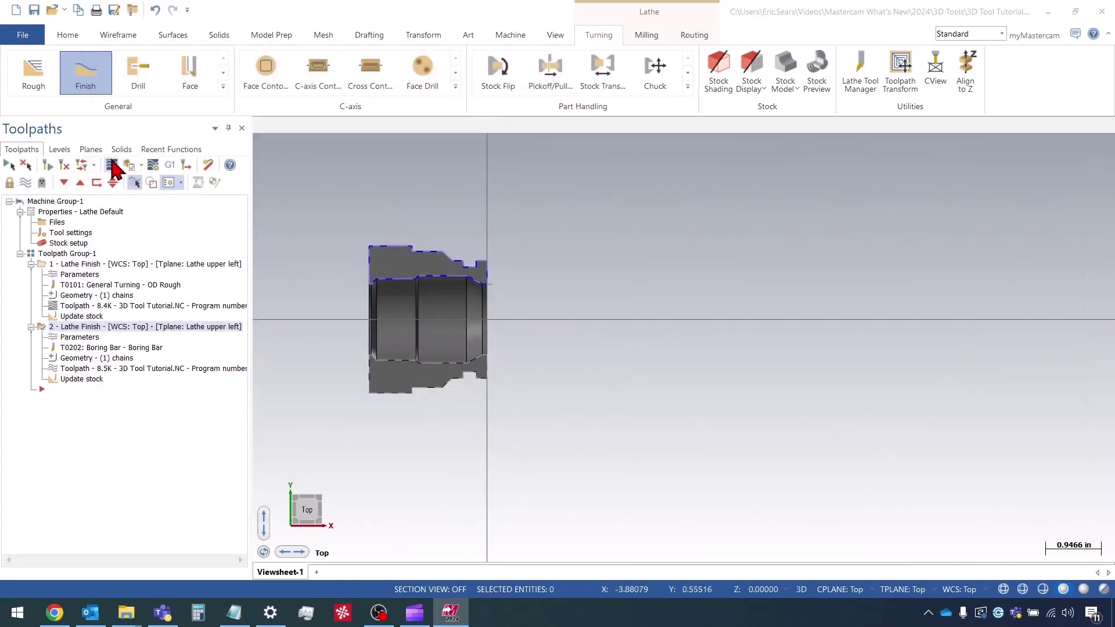